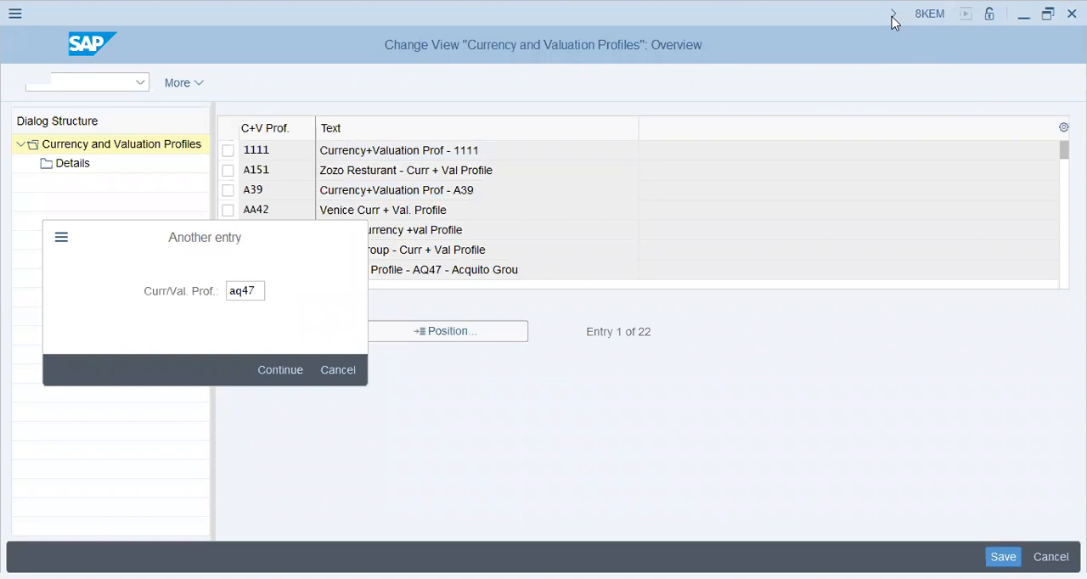
Confirm the aq47 profile entry and open the change request list in the Transport Organizer (SE10) in a new session.
key(Return)
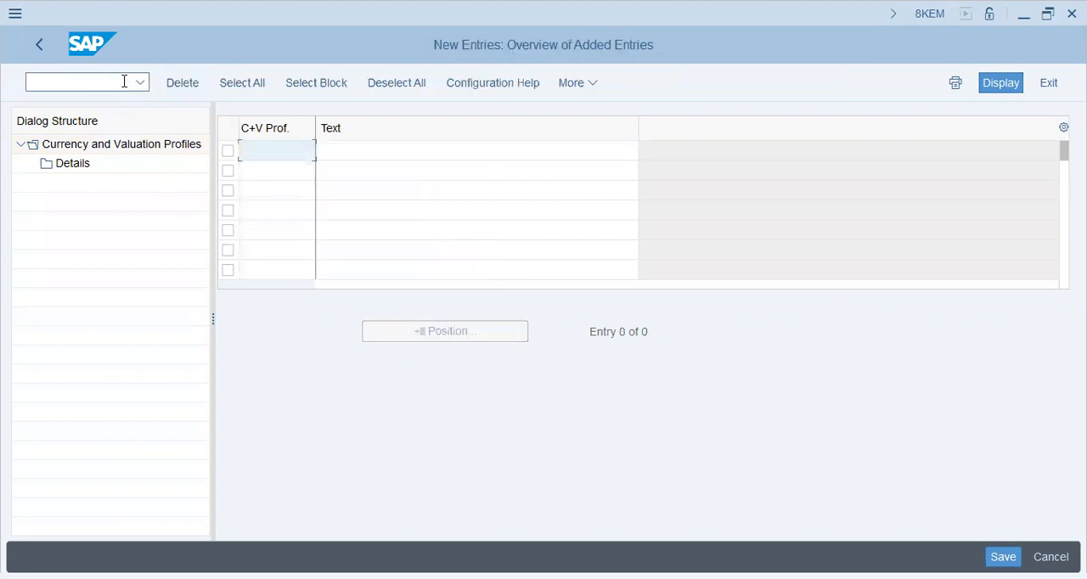
click(124, 81)
text(/o)
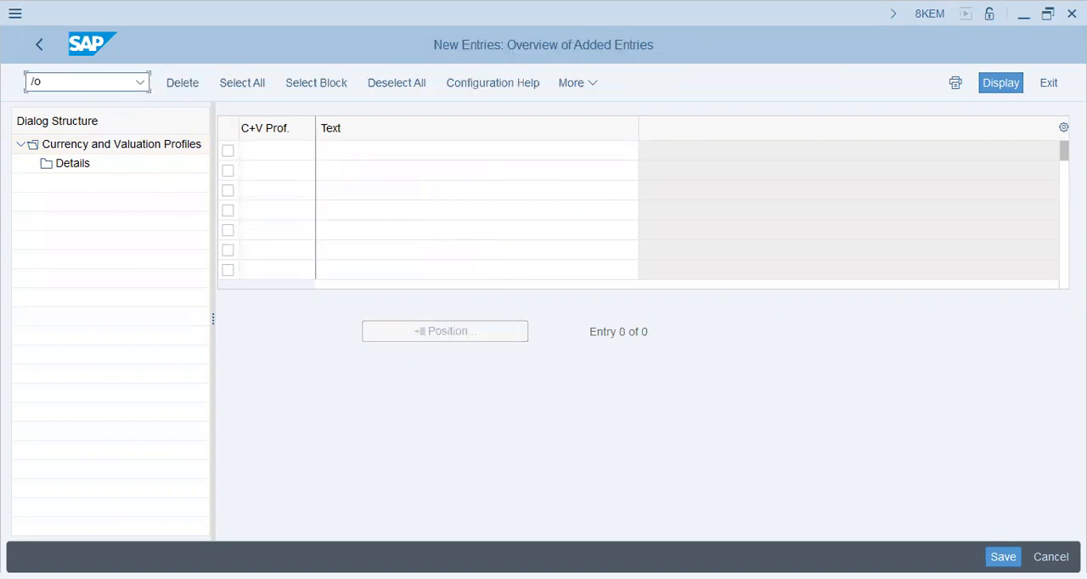
text(sm30)
key(Return)
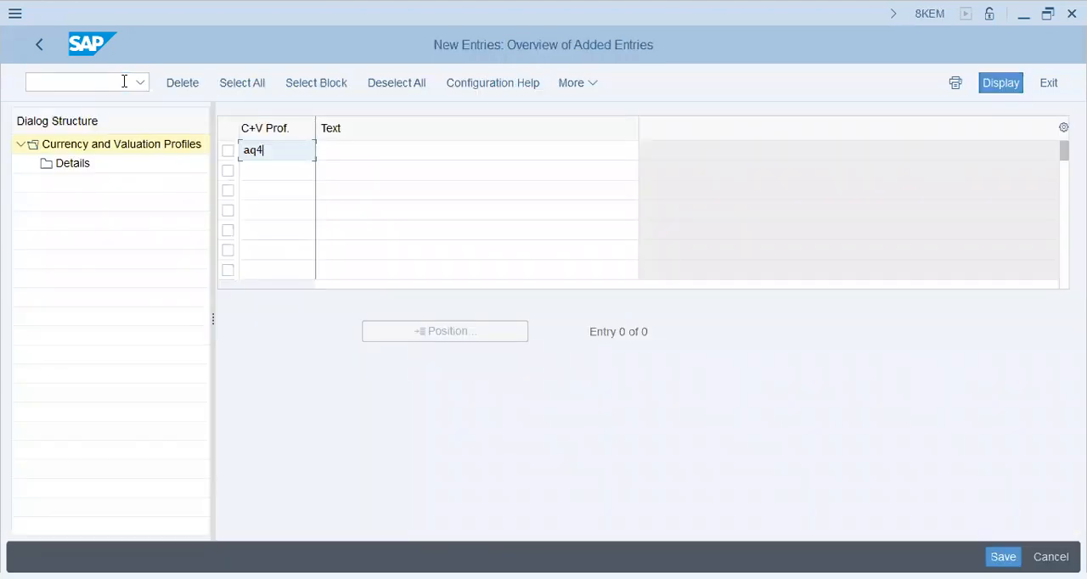
Create currency and valuation profile AQ47 with text "Curr. Val. Profile - AQ47 - Acquito Grou" and save it under customizing request SA2K901171.
text(7)
key(Tab)
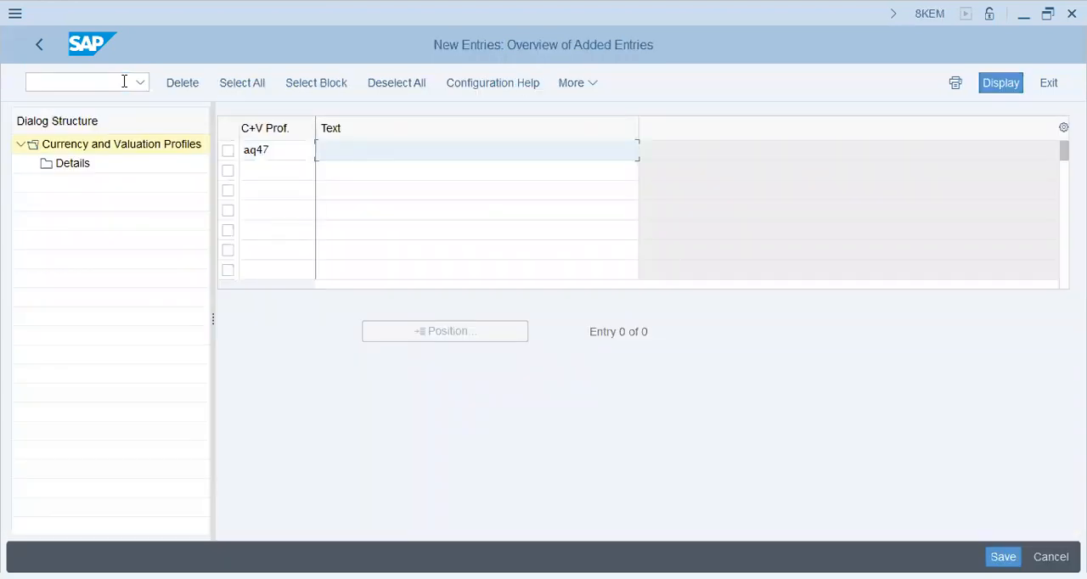
text(C)
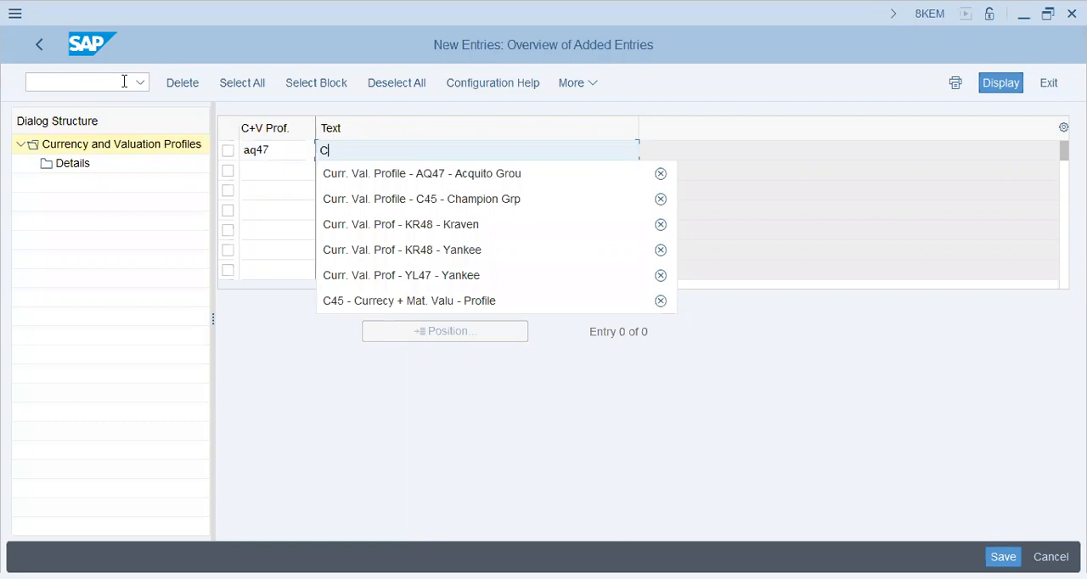
key(Down)
key(Return)
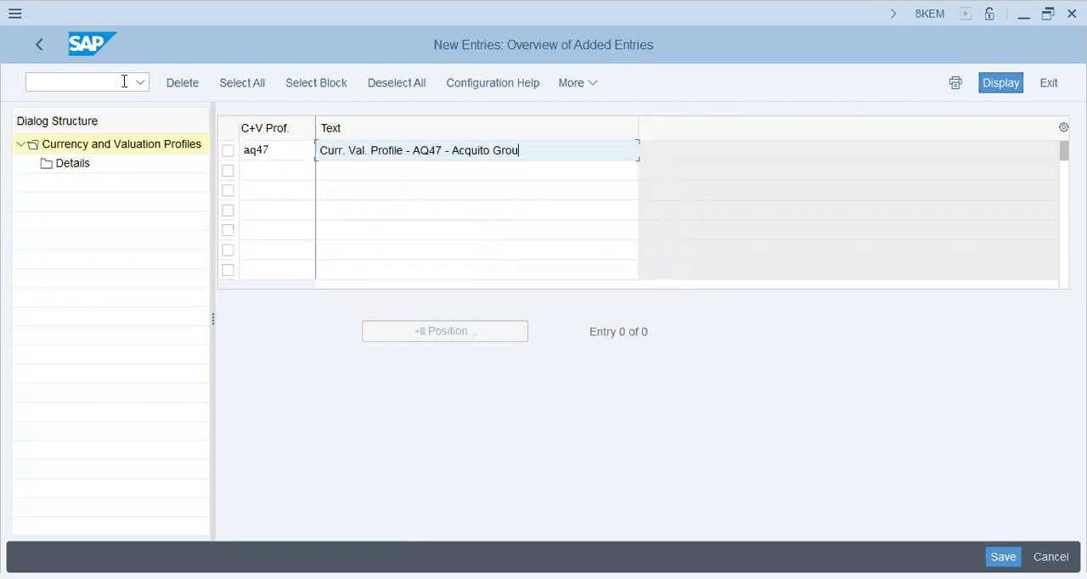
key(Return)
click(124, 81)
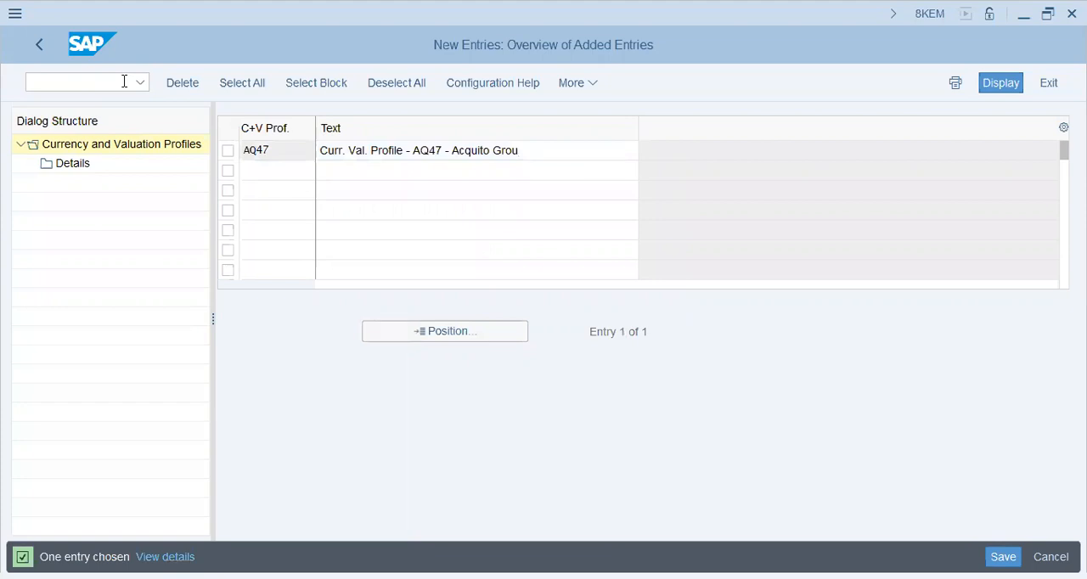
key(ctrl+s)
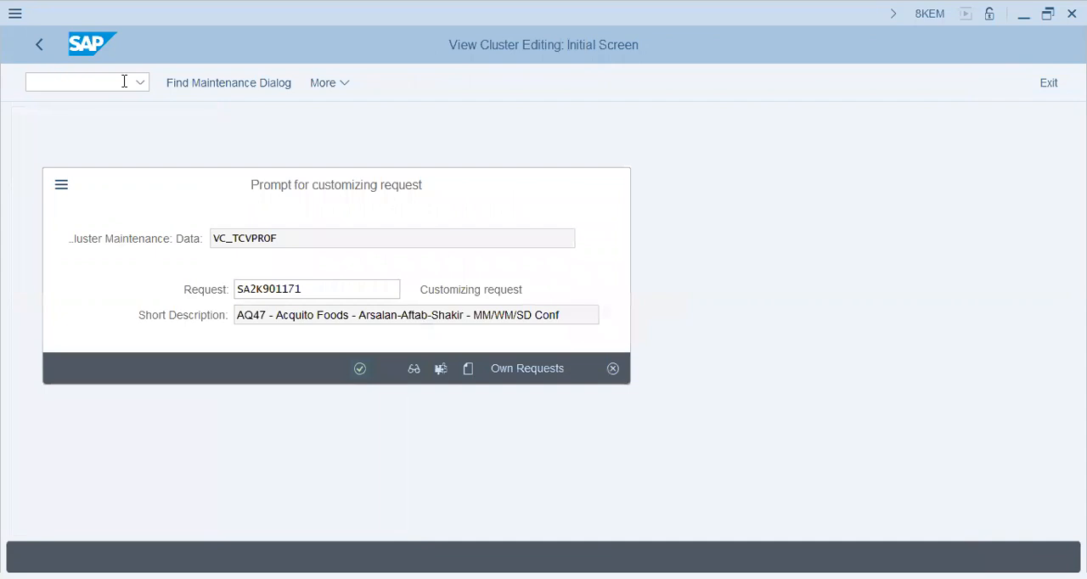
key(Return)
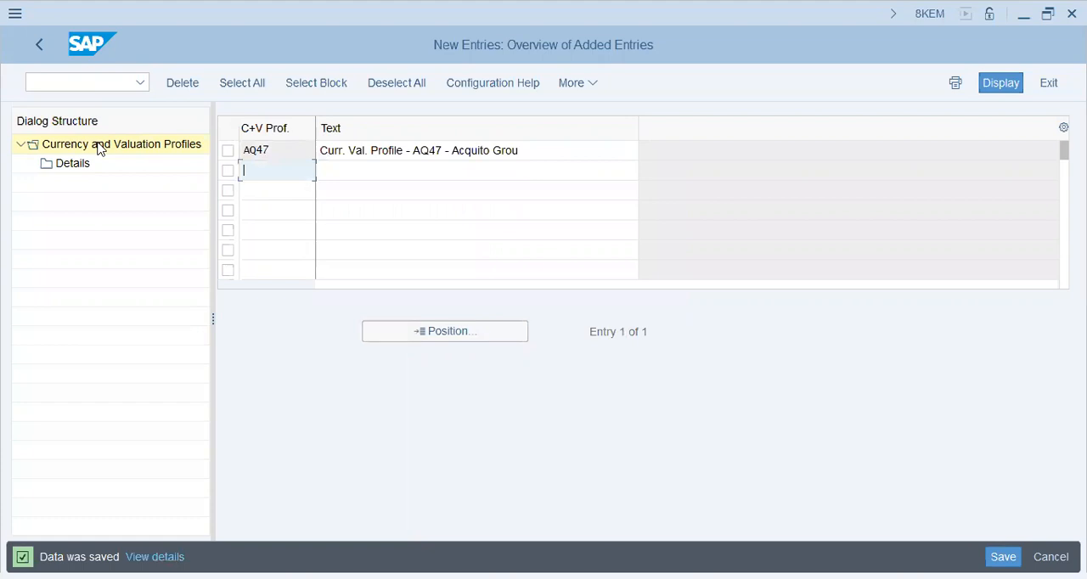
Switch to Notepad and write the heading "AQ47 - Curr. & Val" followed by a blank line.
double_click(101, 149)
key(alt+Tab)
key(BackSpace)
text(7 - Curr. & Val)
key(Return)
Add the indented lines "Plant - Philippine" and "HO - Dubai" below the heading in the notes.
key(Return)
key(Tab)
text(Plant - Philippine)
Add the line "Matl - Phil" below the head office line at the same indent.
key(Return)
key(Tab)
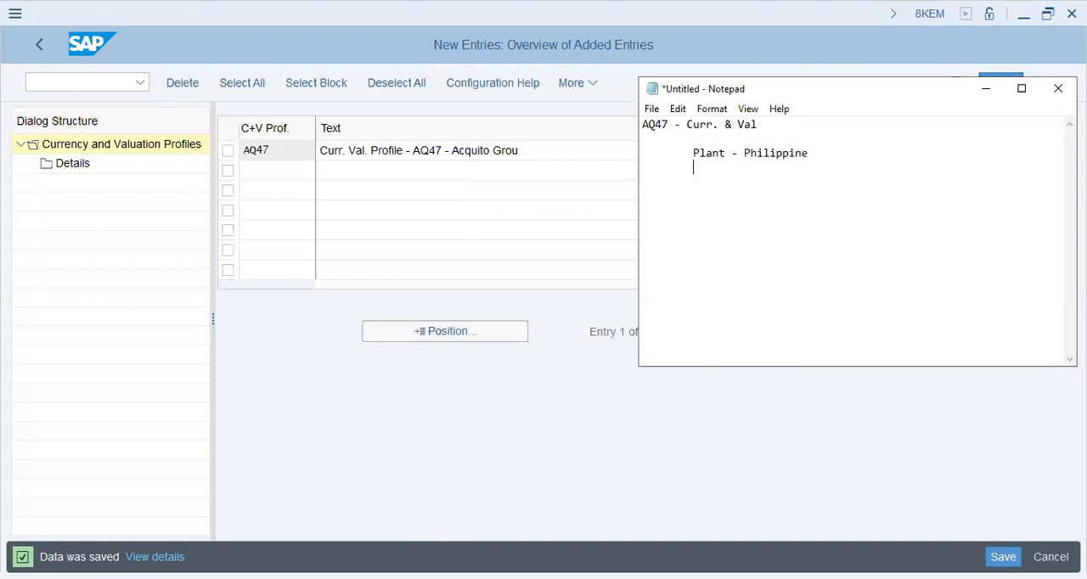
text(HO - Dubai)
key(Return)
key(Tab)
text(Matl - Ph)
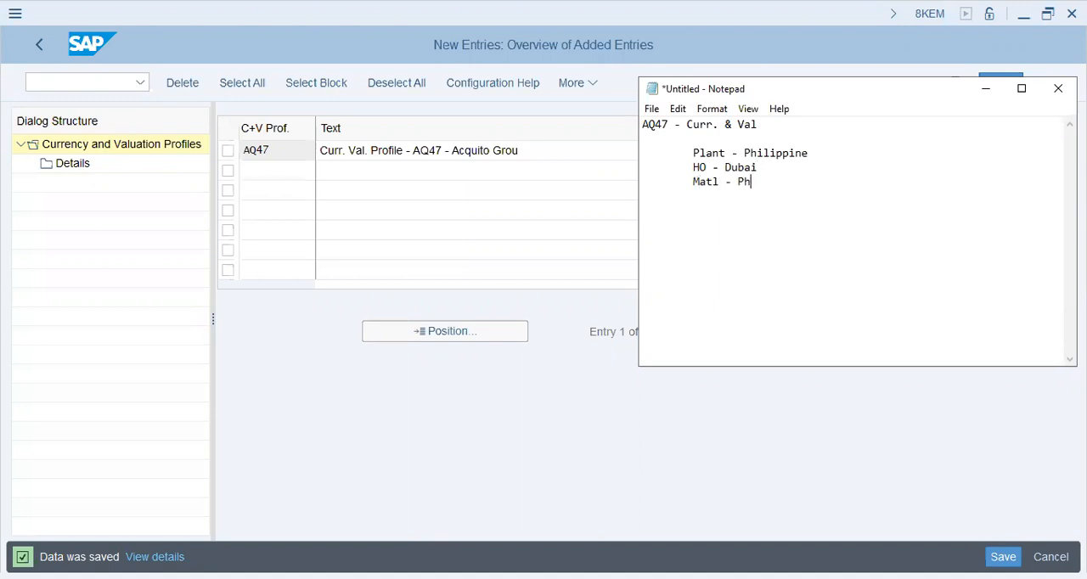
text(il)
Leave a blank line and note the company code currency as "Co.Code Curr - USD".
key(Return)
key(Tab)
text(Co.Code Curr - USD)
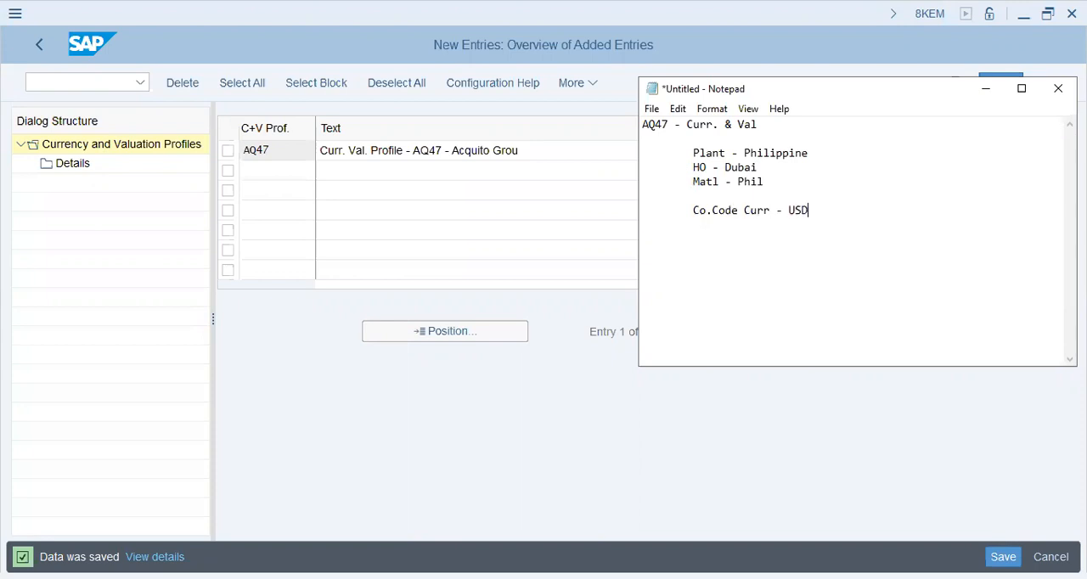
Note the plant currency on the following indented line as "Plant - Curr - PESO".
key(Return)
key(Tab)
text(Plant - Curr - PESO)
After a blank line, add the indented note "material - acq, pur, man ---> valuated".
key(Return)
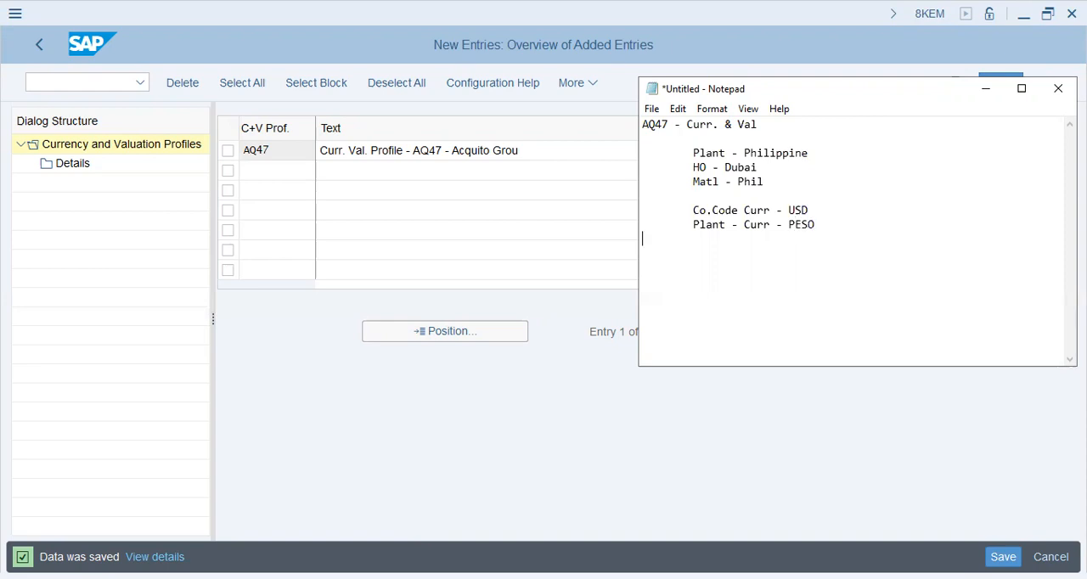
text(material - acq, pur, )
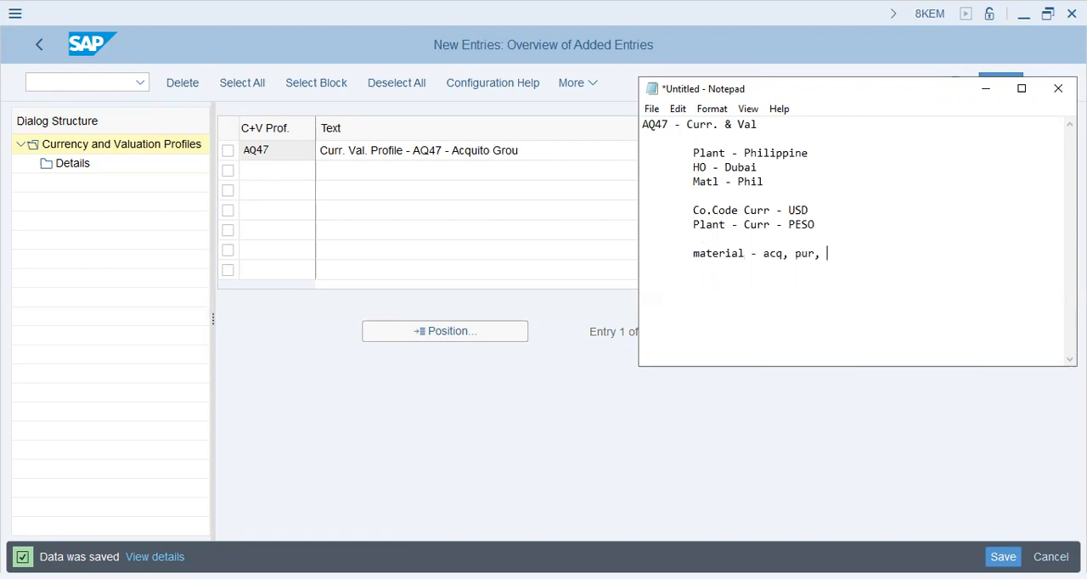
text(man ---> valuated)
Add the further indented note "USD vs. Peso - fluctuation" below the material line.
key(Return)
key(Return)
key(Tab)
key(Tab)
text(USD vs. Peso - )
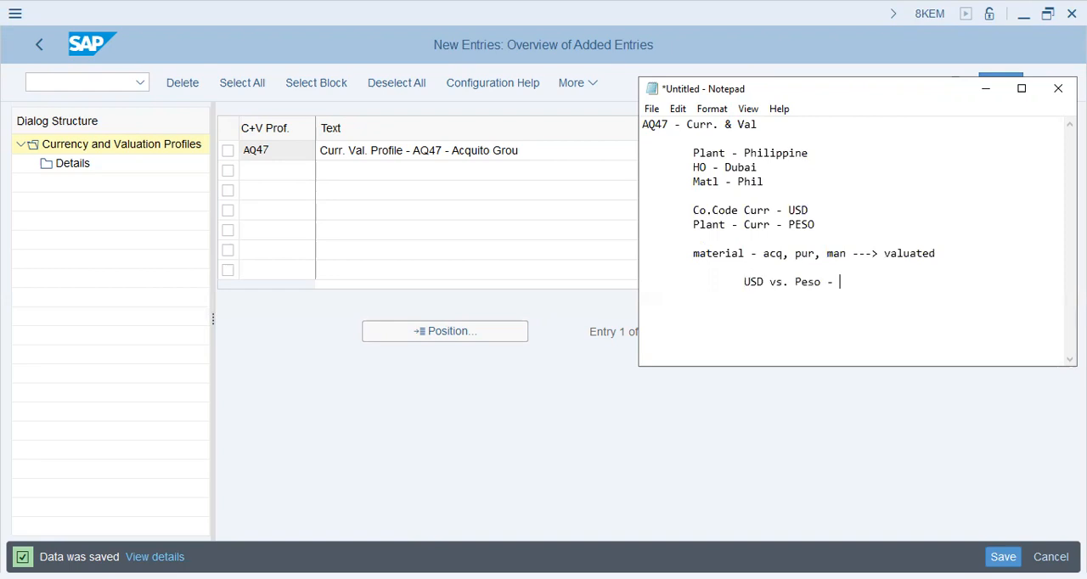
text(fluctuation)
Leave a blank line and add the raw material price example "$100 - RM".
key(Return)
text($100)
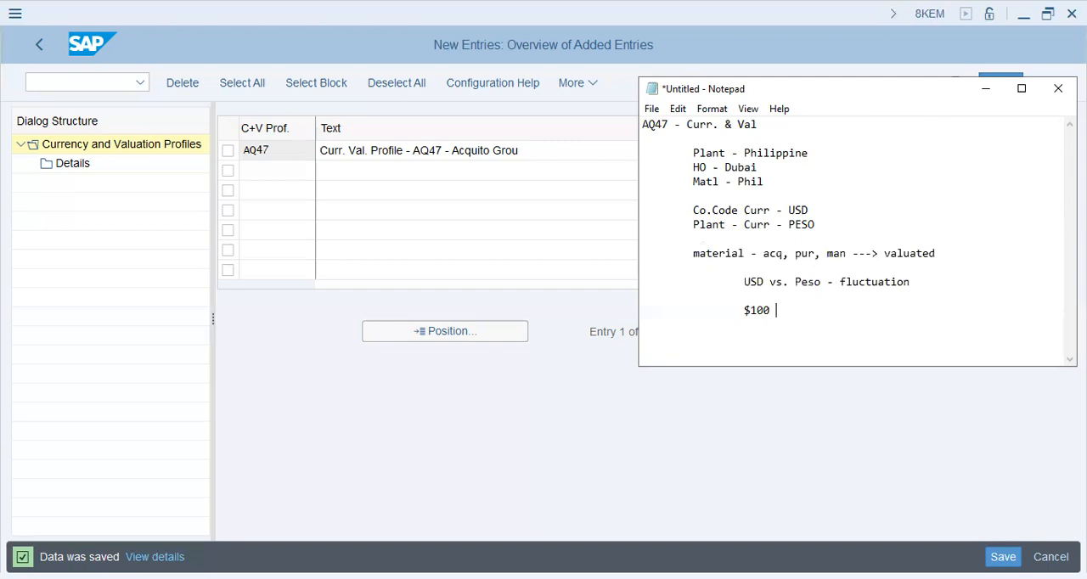
text( - RM)
Add the lines "3 Months" and "$88 - RM" below the first raw material price.
key(Return)
key(Tab)
key(Tab)
text(3 Months)
key(Return)
key(Tab)
key(Tab)
text($88)
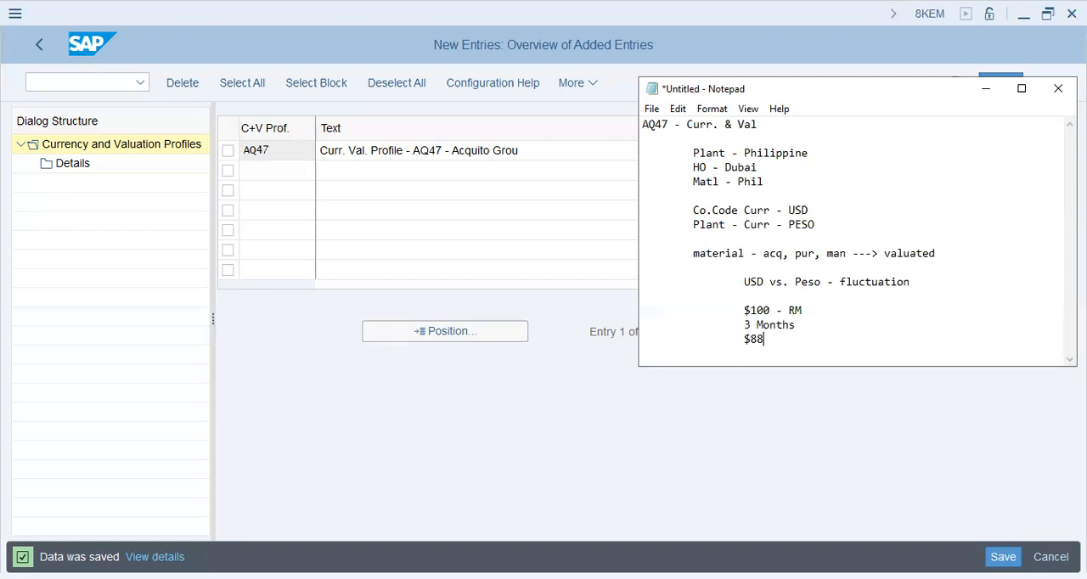
text( - RM)
After a blank line, add the note "Product - Fin. Product - $12 (level)" at the outer indent.
key(Return)
key(Tab)
text(Product - Fin.)
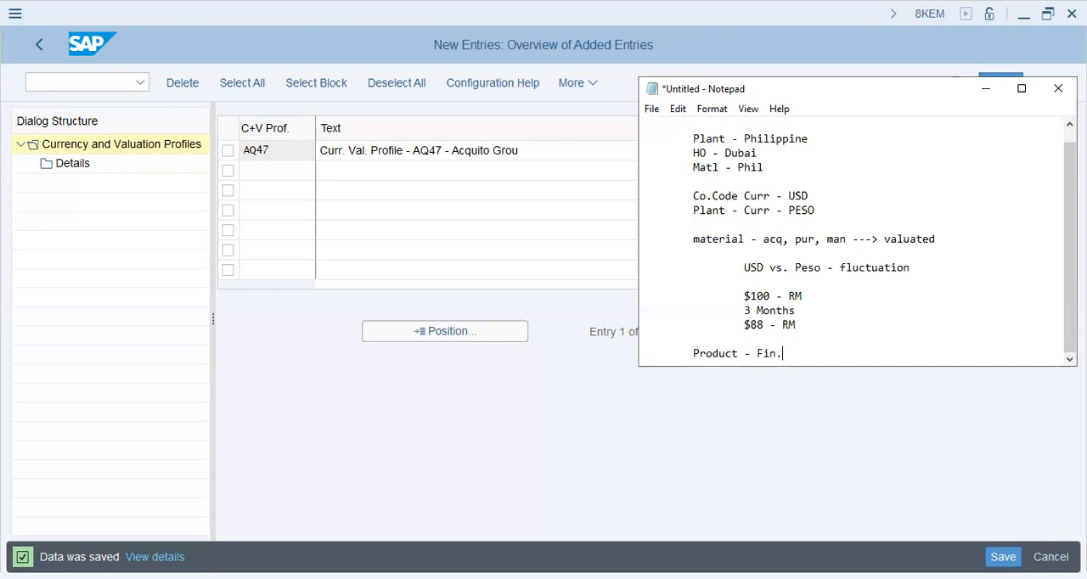
text( Product - $12 ()
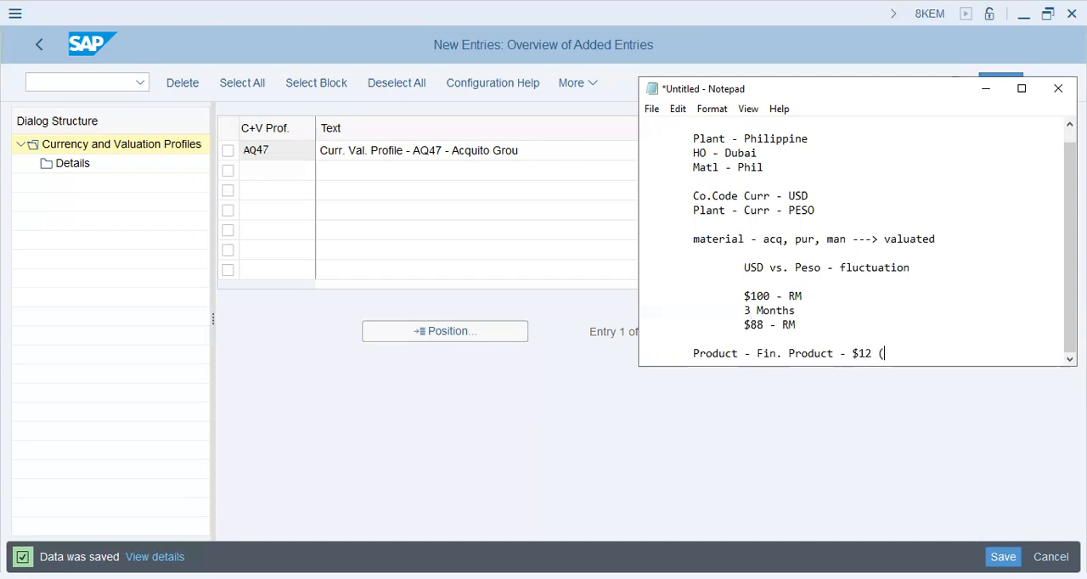
text(level))
Leave a blank line and add the line "Curr. Val. Profile" to the notes.
key(Return)
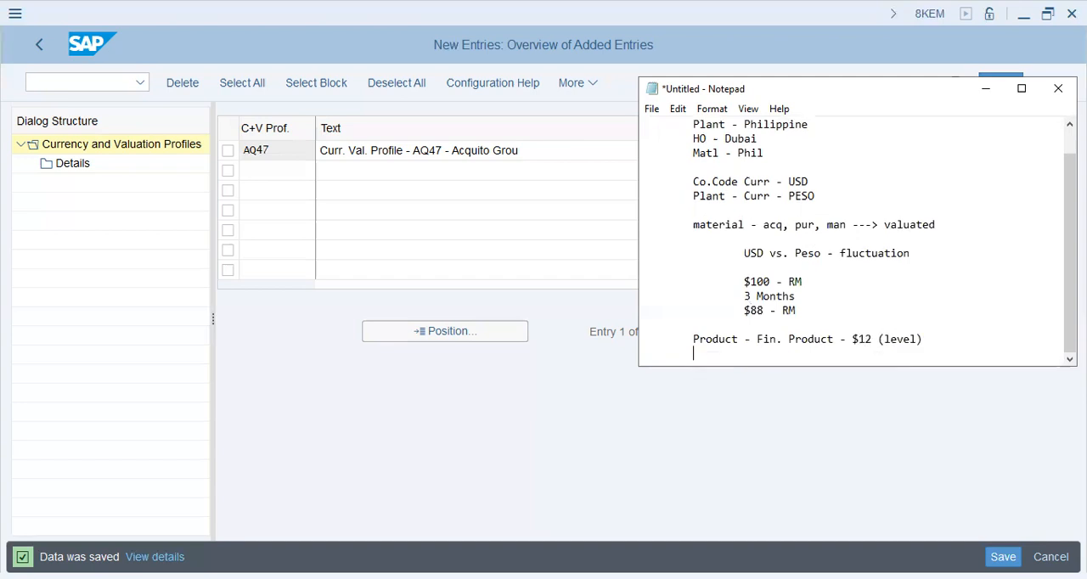
key(Return)
text(Cur)
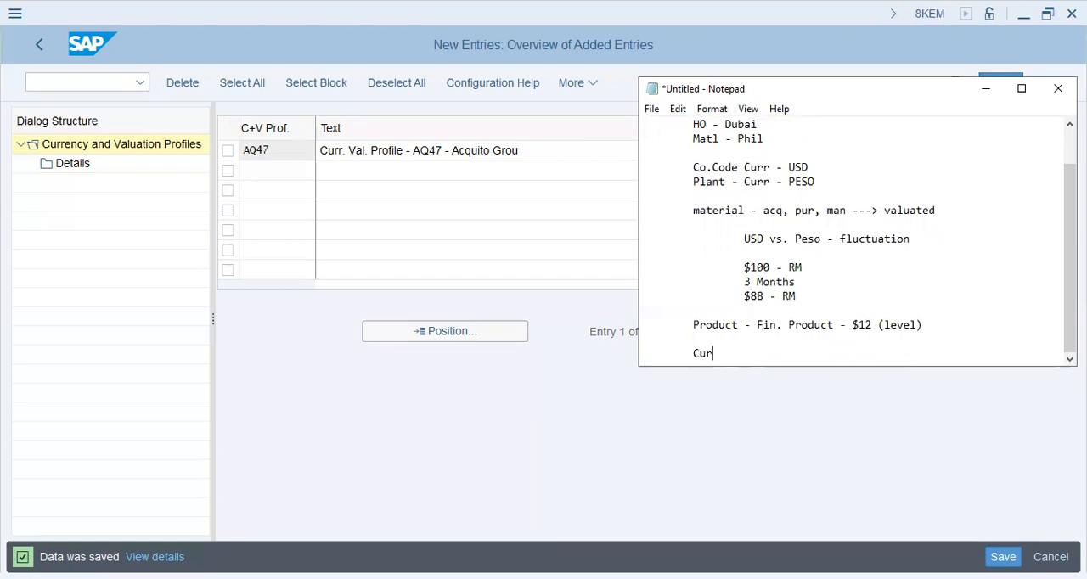
text(r. Val. Profile)
Add the lines "Valuate - Matl - every month" and "Material Ledger" below the profile line.
key(Return)
text(Valuate - Matl - every month)
key(Return)
text(Material Ledger)
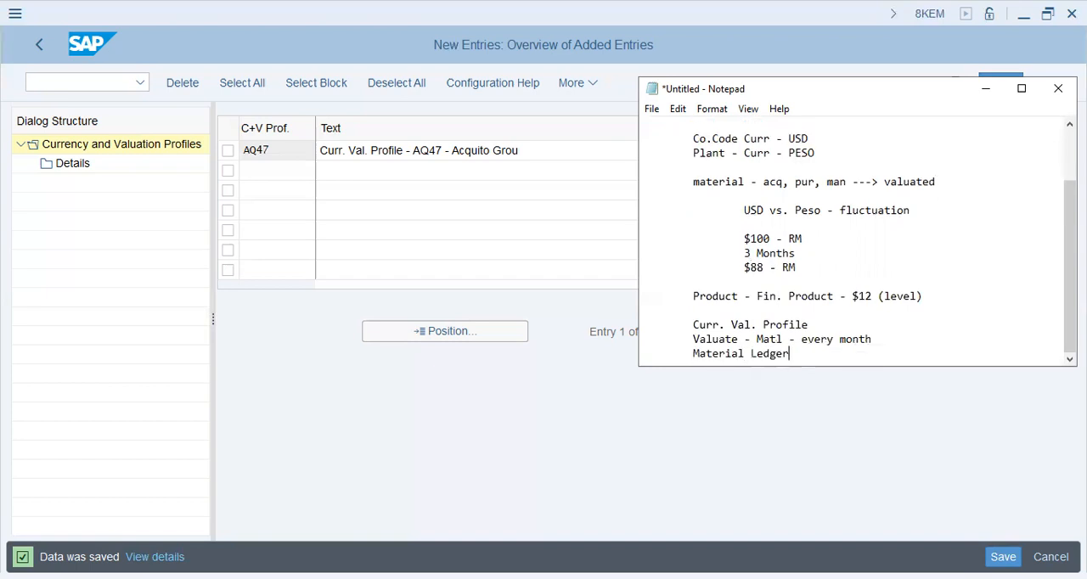
Add the indented text "Prices/Calibrate/Compare" under the Material Ledger line.
key(Return)
key(Tab)
text(P)
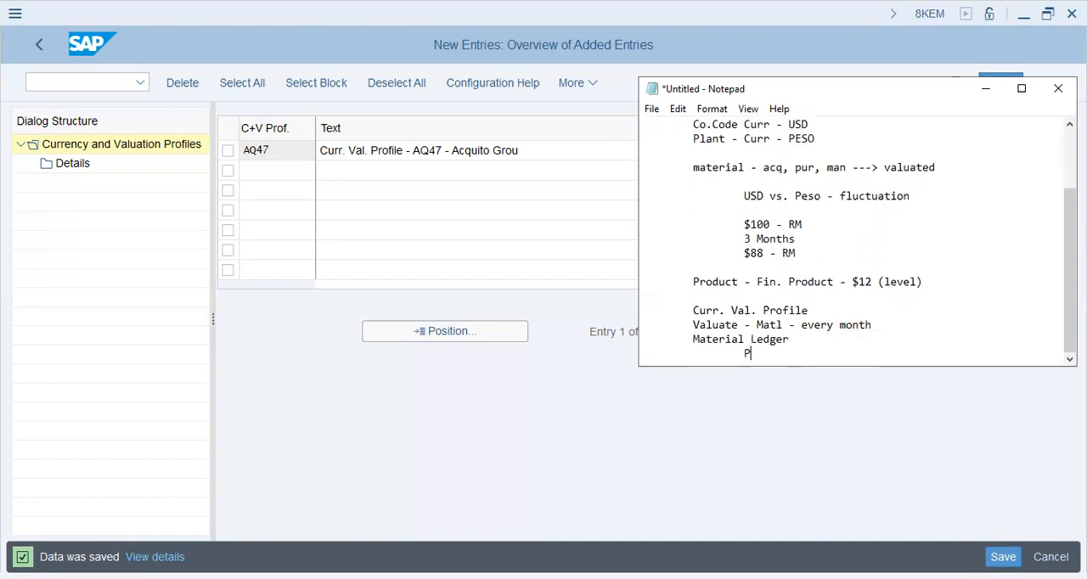
text(rices)
key(BackSpace)
text(/Calibra)
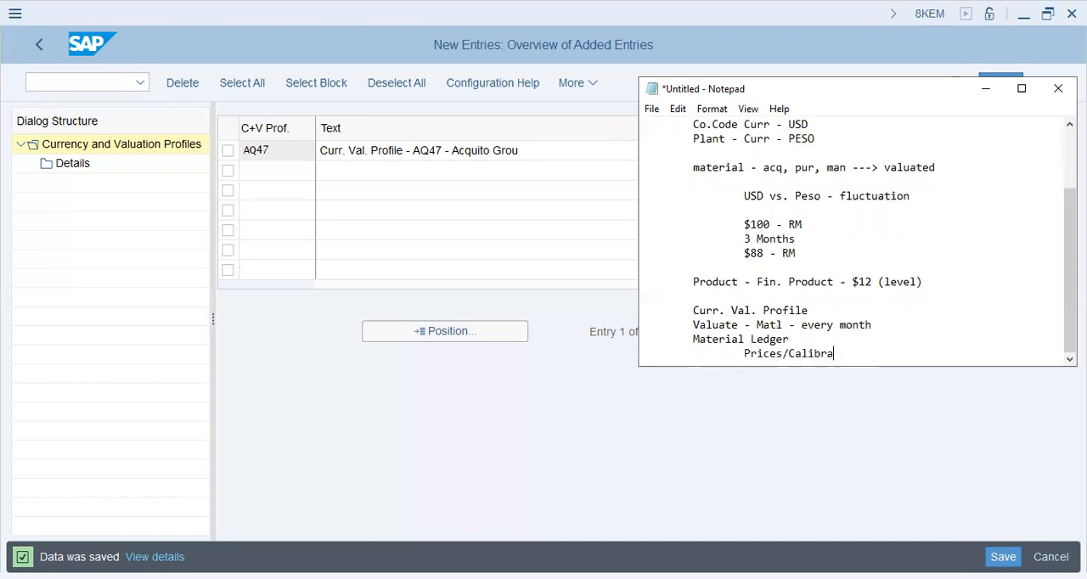
text(te/Compare ---> prev. mont, future)
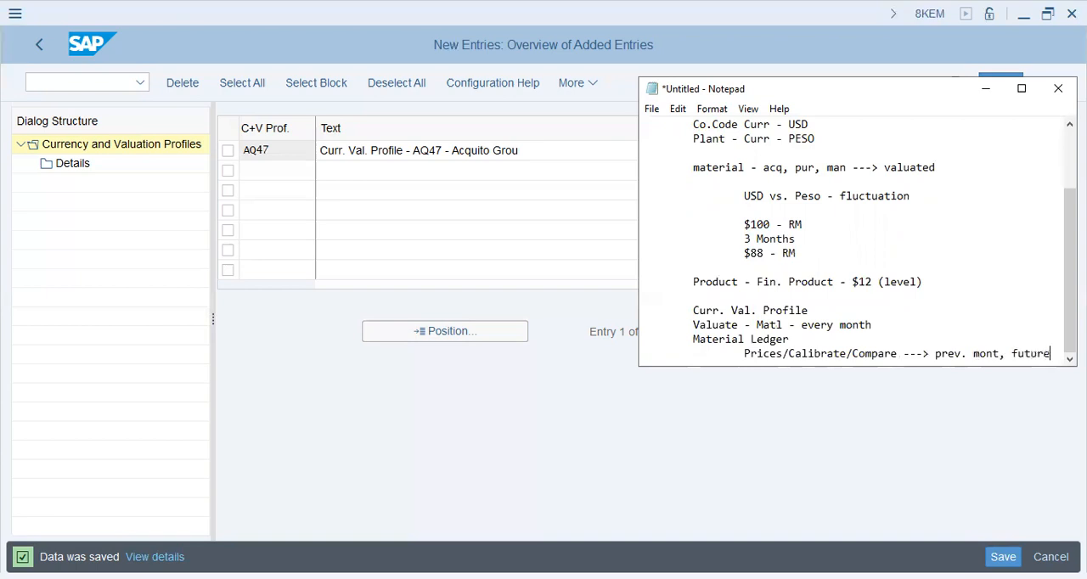
text( months)
Complete the comparison note with "---> prev. mont, future months" and add blank lines after it.
key(Return)
key(Return)
key(Tab)
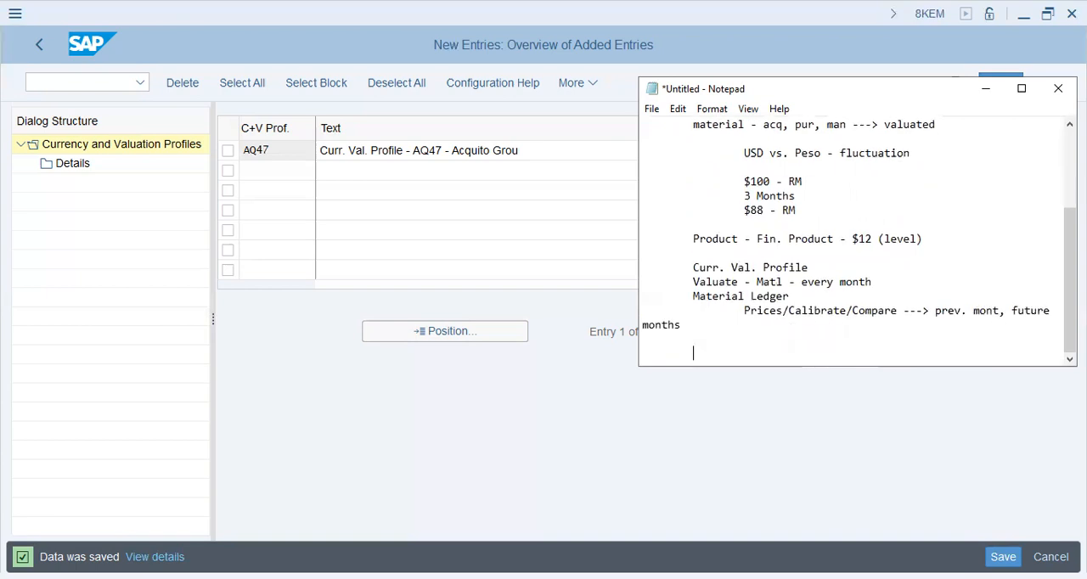
key(Return)
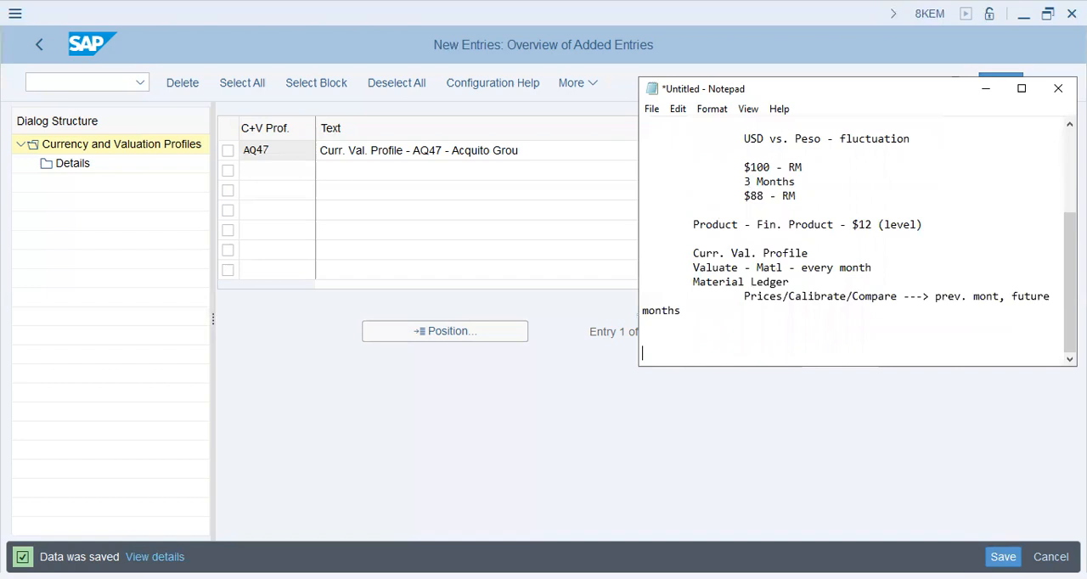
Switch back to SAP and open the details of currency and valuation profile AQ47.
key(alt+Tab)
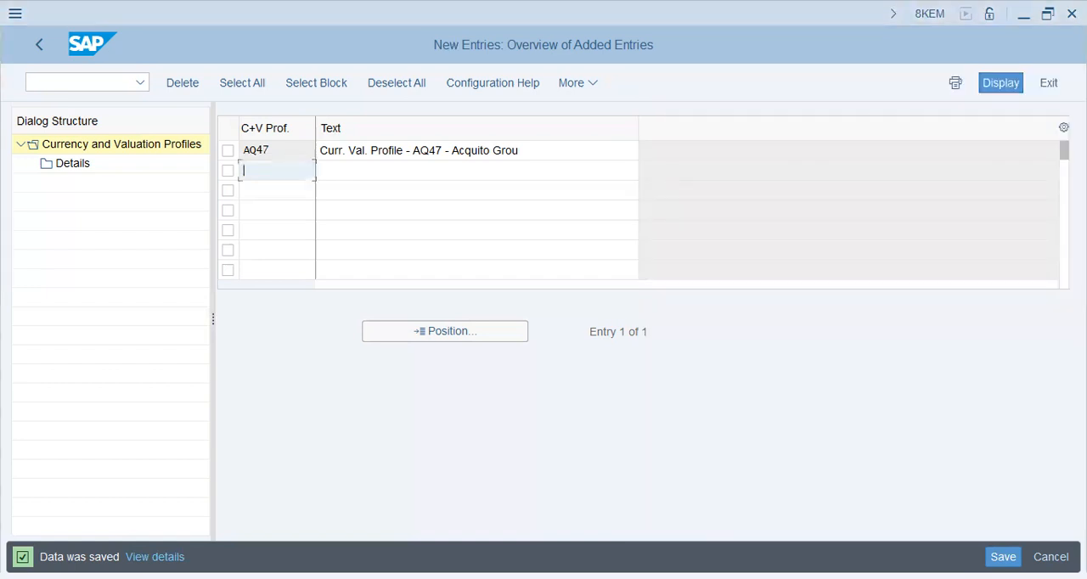
click(228, 151)
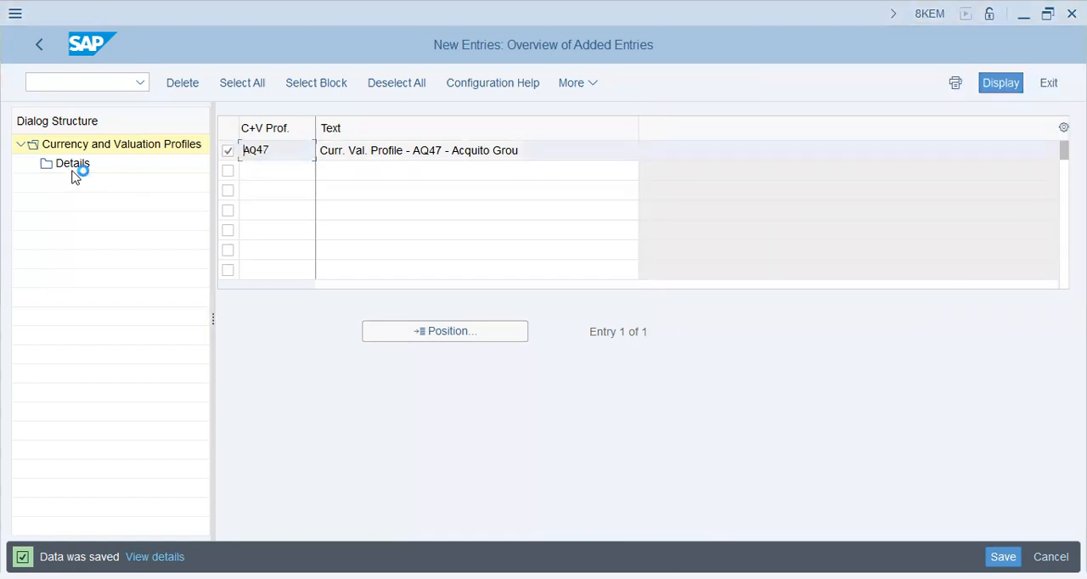
double_click(74, 174)
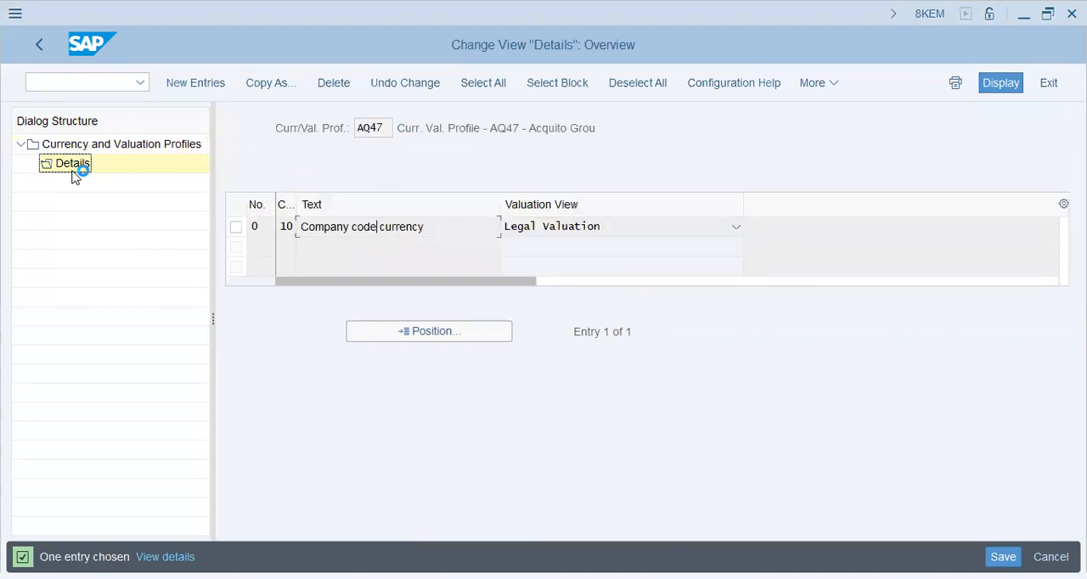
Review the valuation view options available for the company code currency entry of profile AQ47.
click(737, 227)
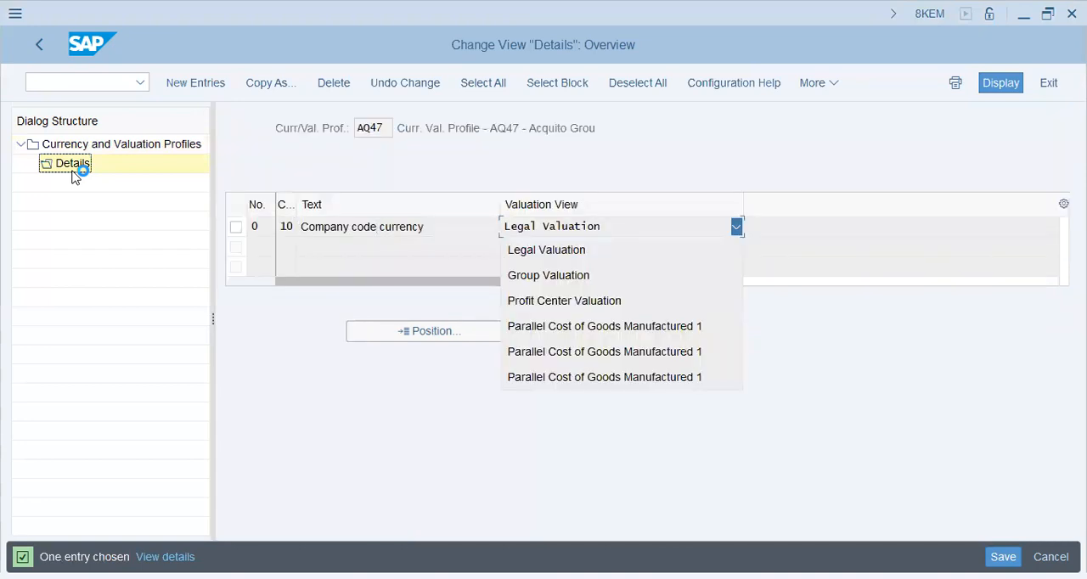
key(Escape)
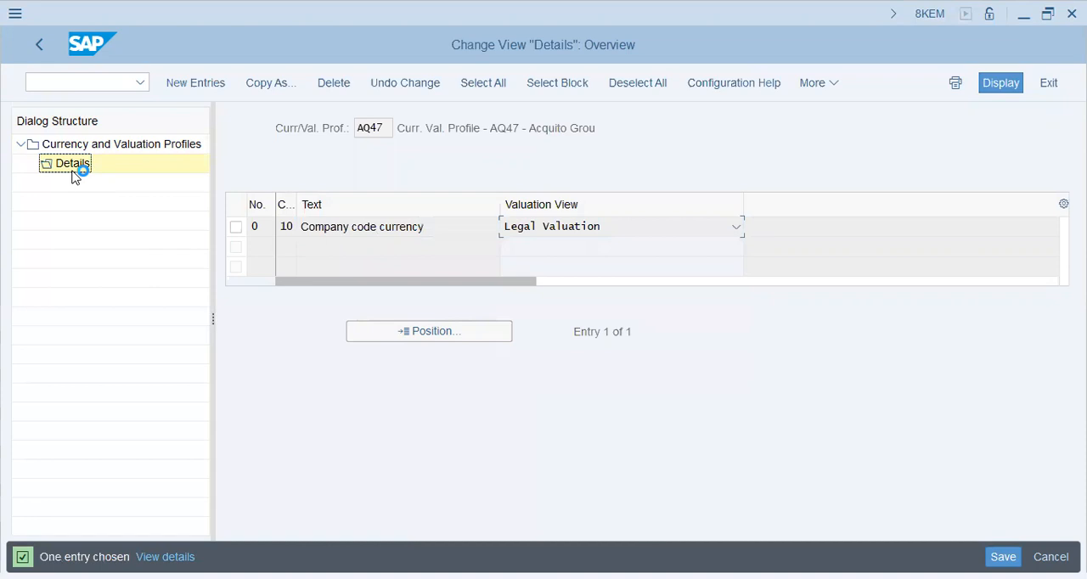
key(alt+Down)
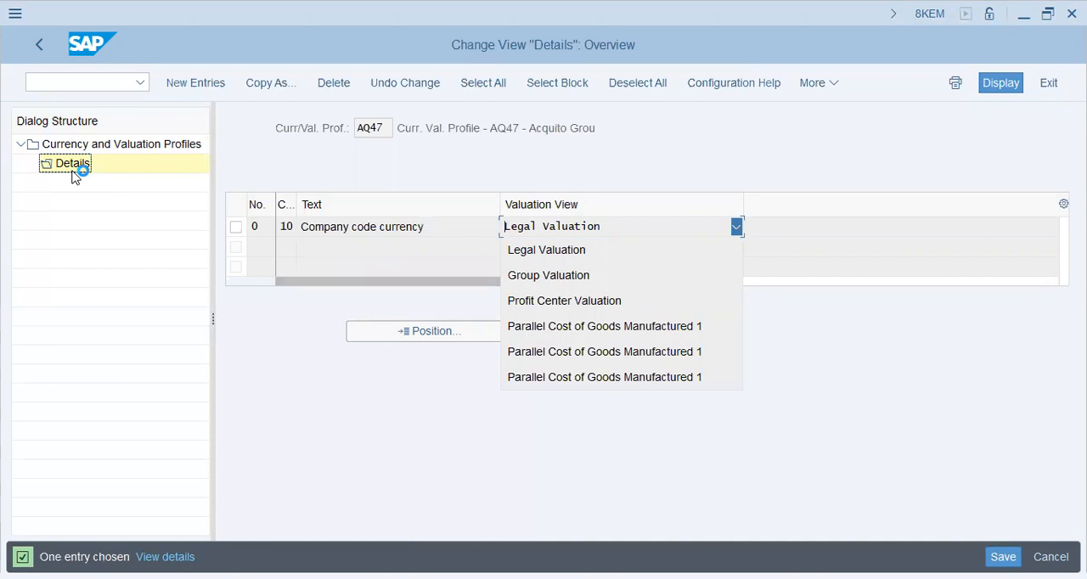
click(72, 172)
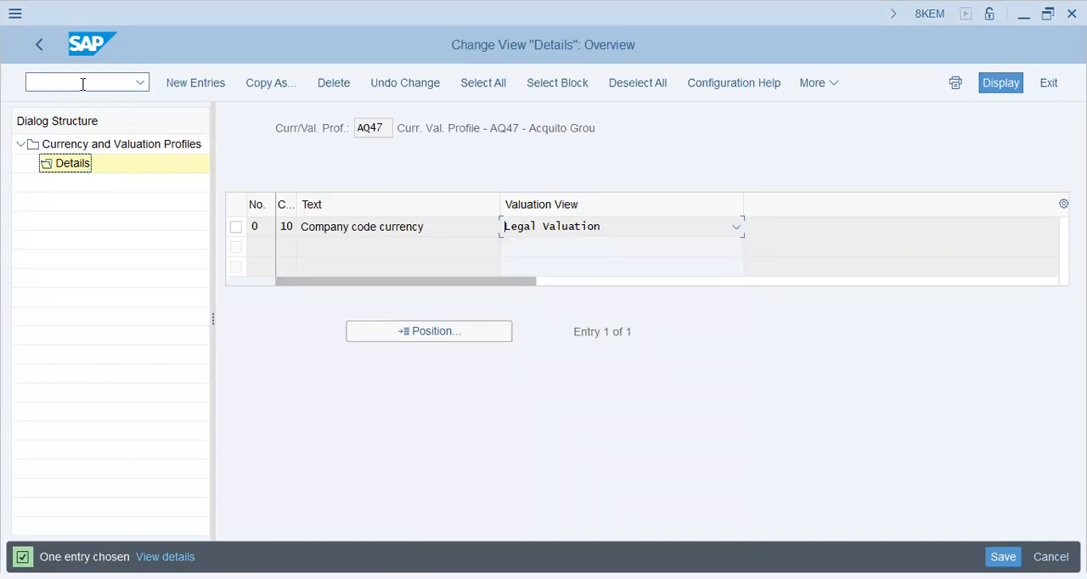
Leave the profile details with the changes saved and open Assign Currency and Valuation Profile to Controlling Area.
click(31, 48)
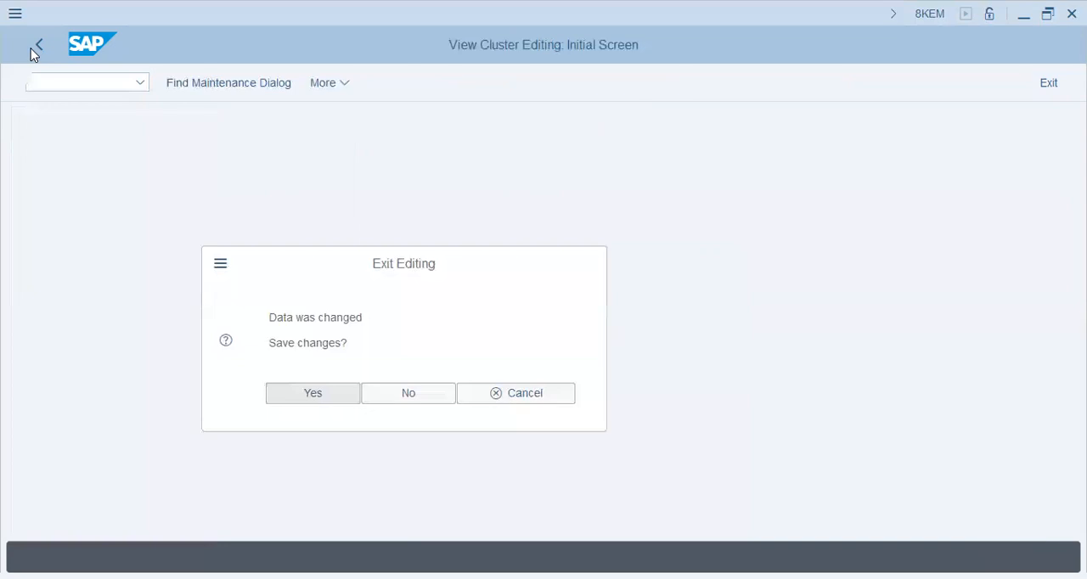
key(Return)
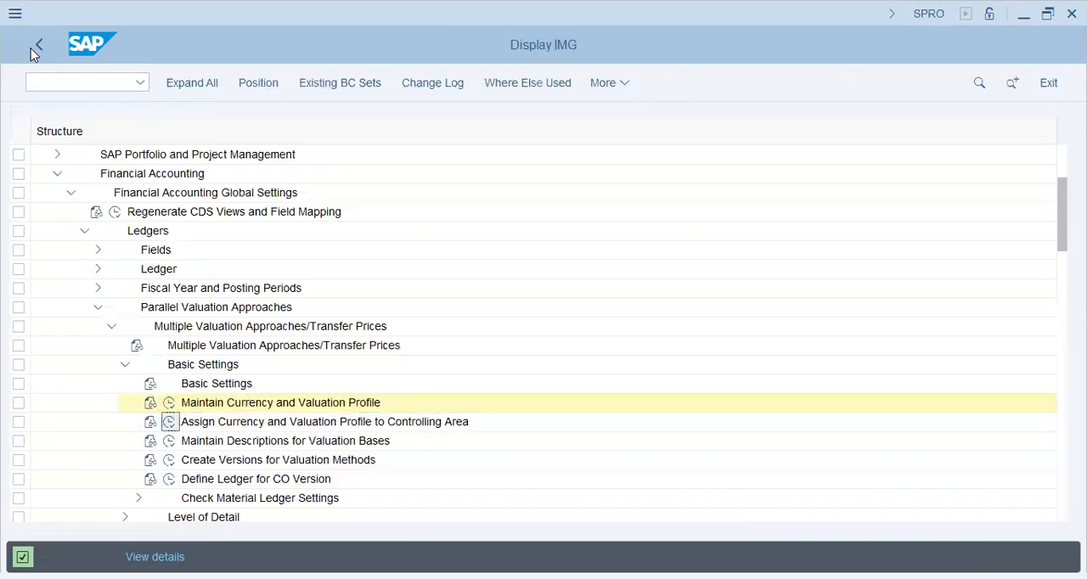
key(Return)
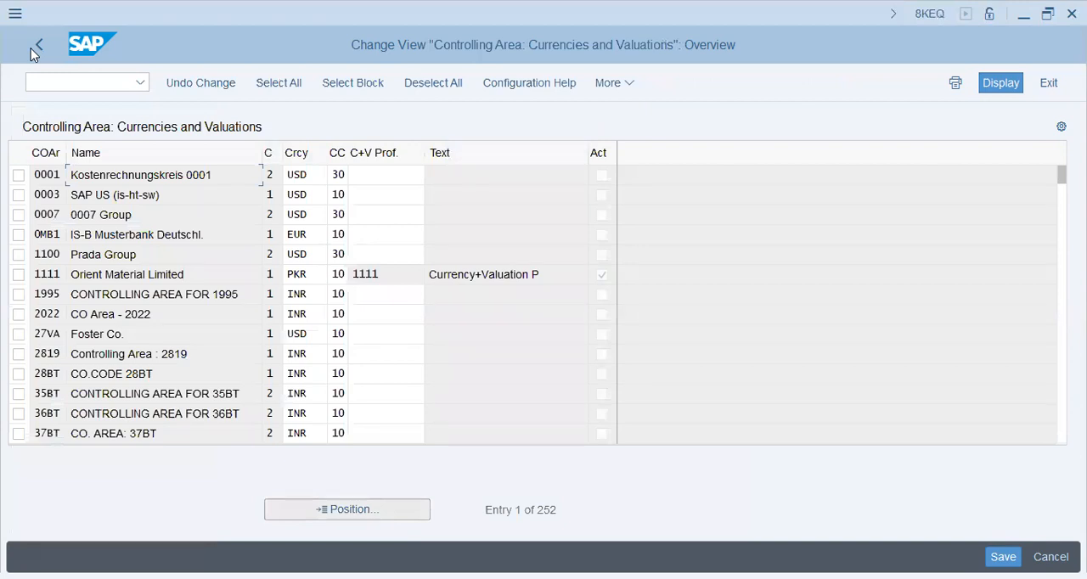
Look for a controlling area beginning with AQ in the currencies and valuations overview.
click(347, 509)
text(aq)
key(Return)
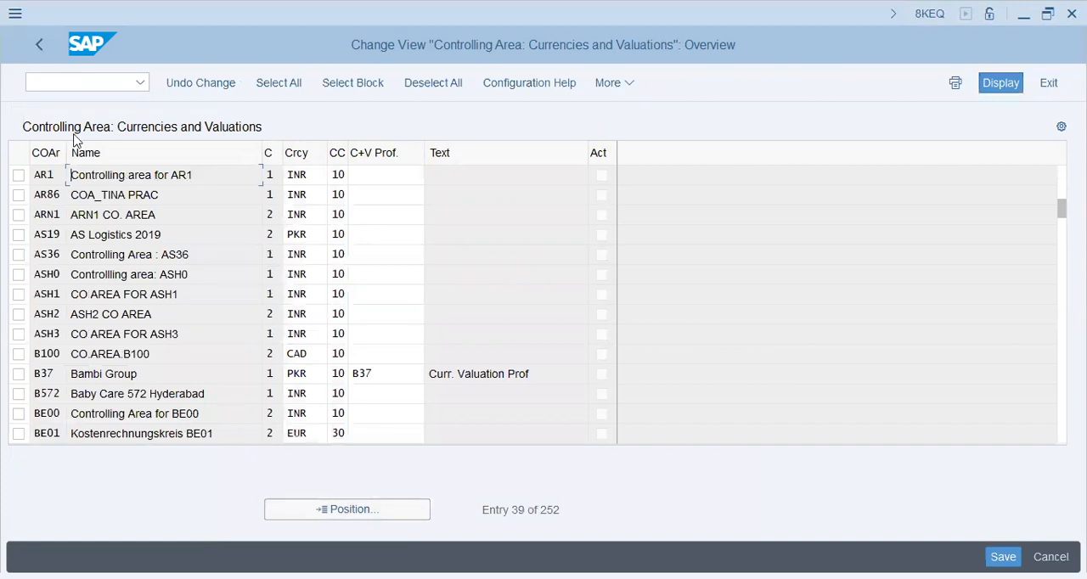
Leave the controlling area assignment and restart SPRO to display the Customizing Implementation Guide.
click(83, 82)
text(/n)
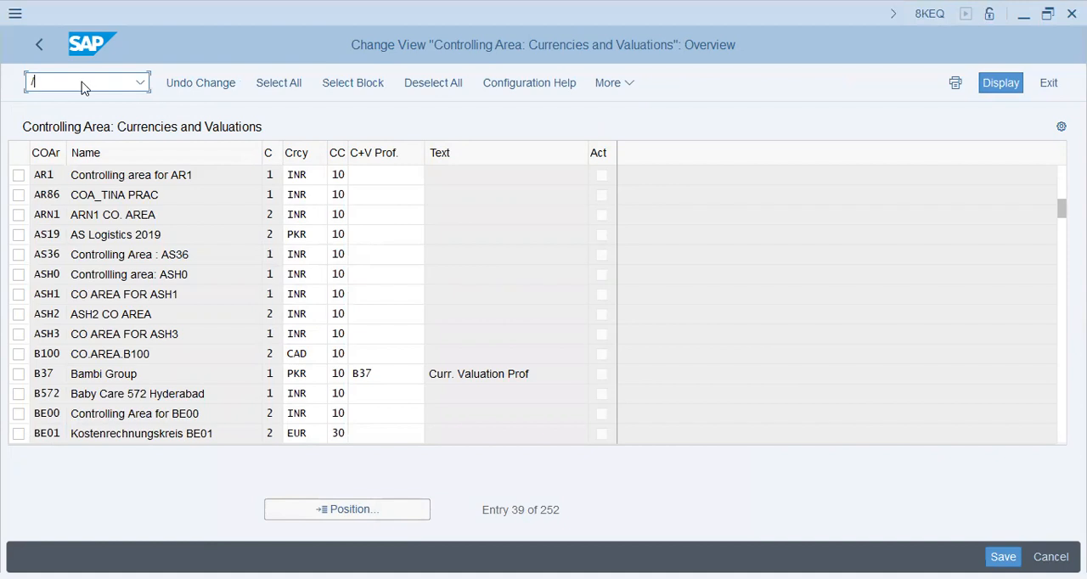
key(Return)
text(spro)
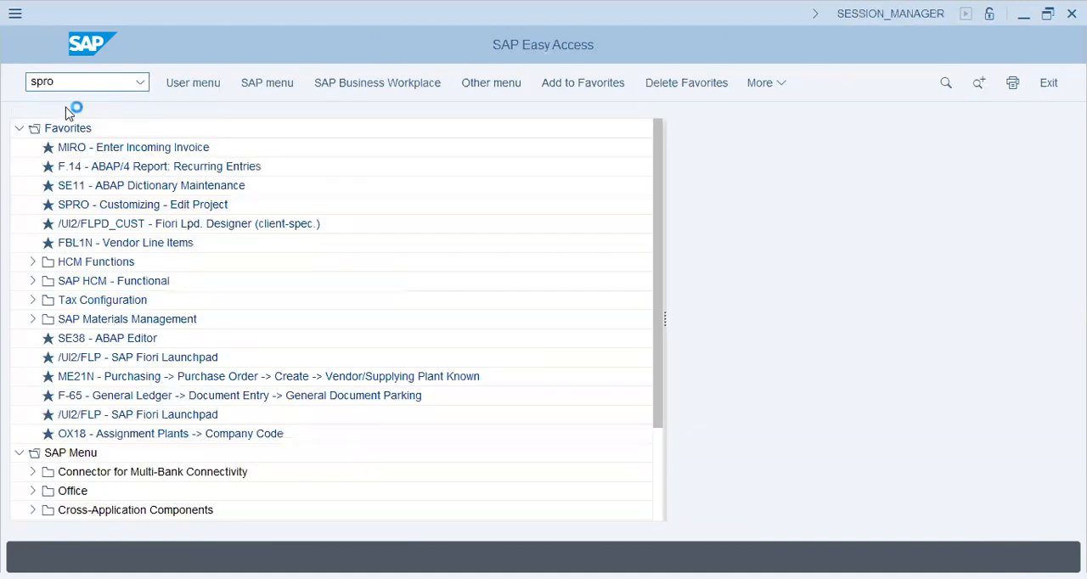
key(Return)
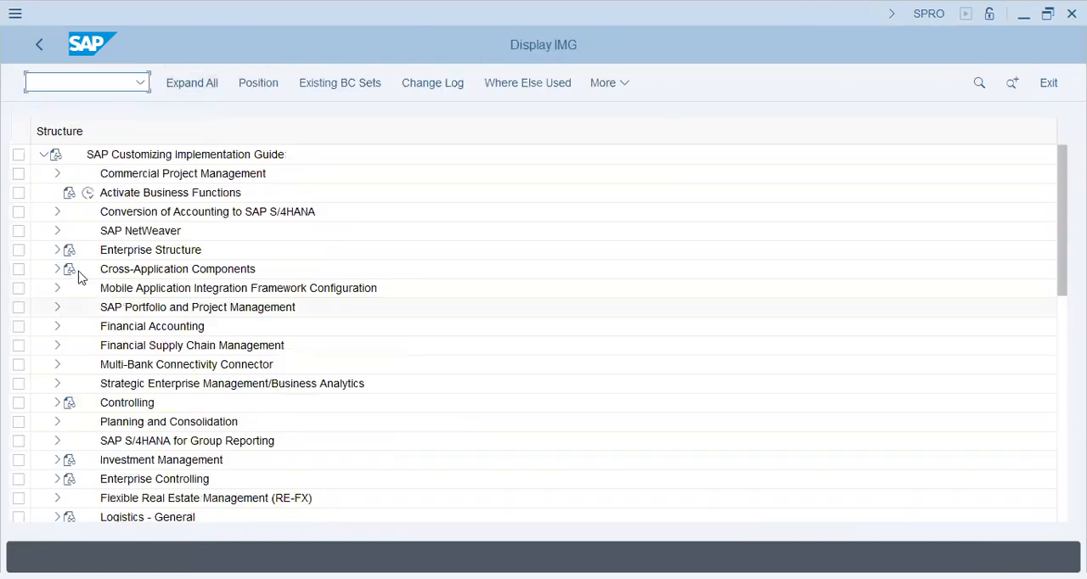
Check the chart of accounts assigned to company code AQ47 in the G/L account preparations, and return to the implementation guide.
click(57, 328)
click(72, 309)
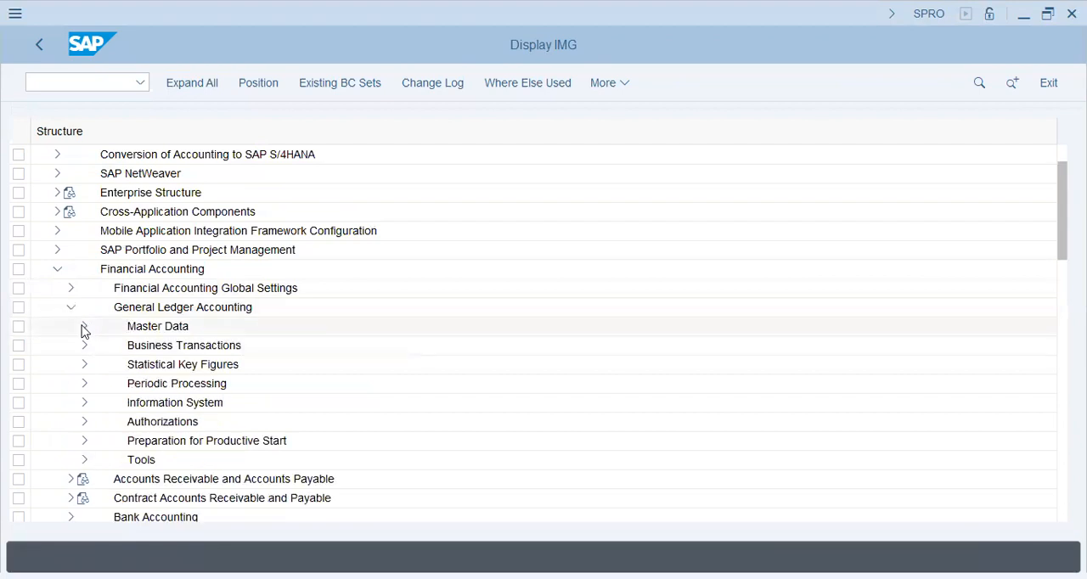
click(84, 328)
click(99, 346)
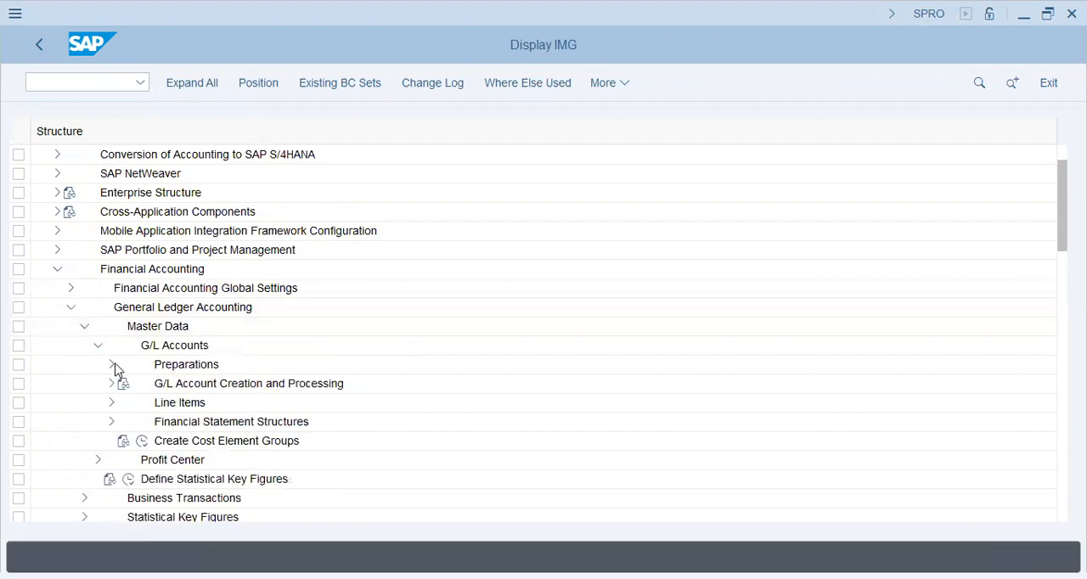
click(112, 365)
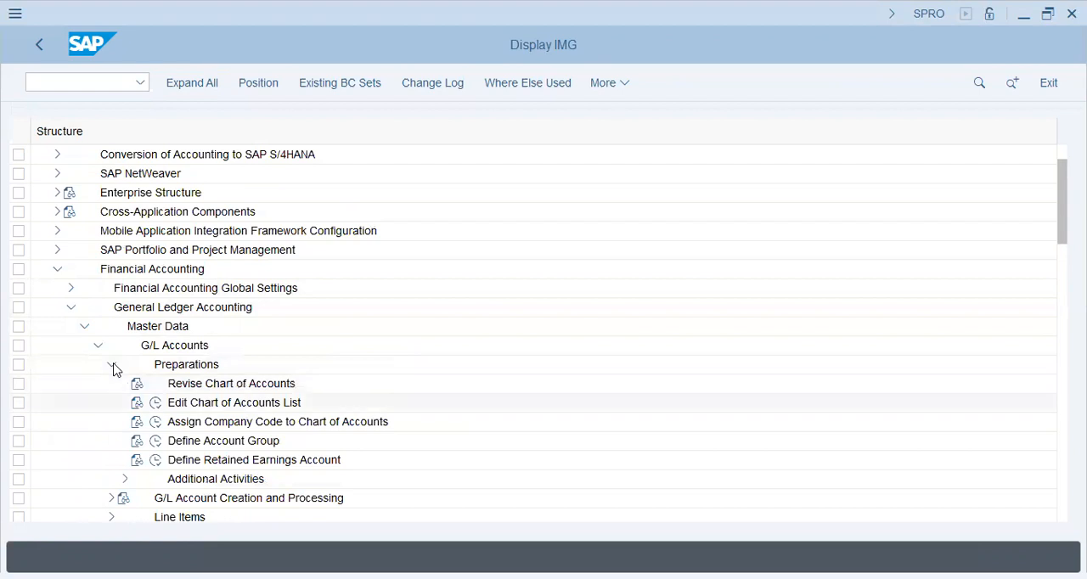
click(156, 422)
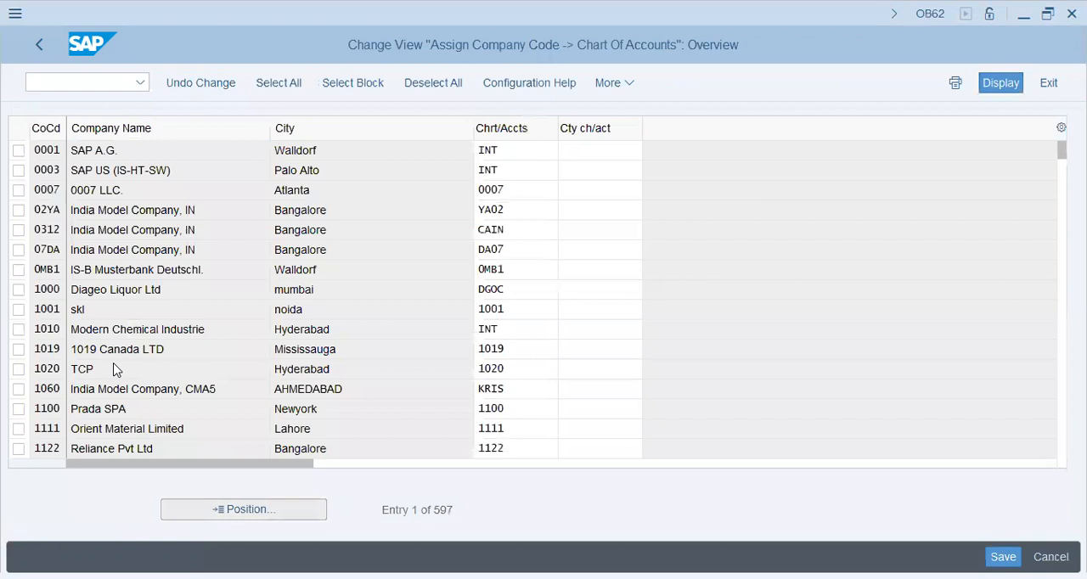
text(aq47)
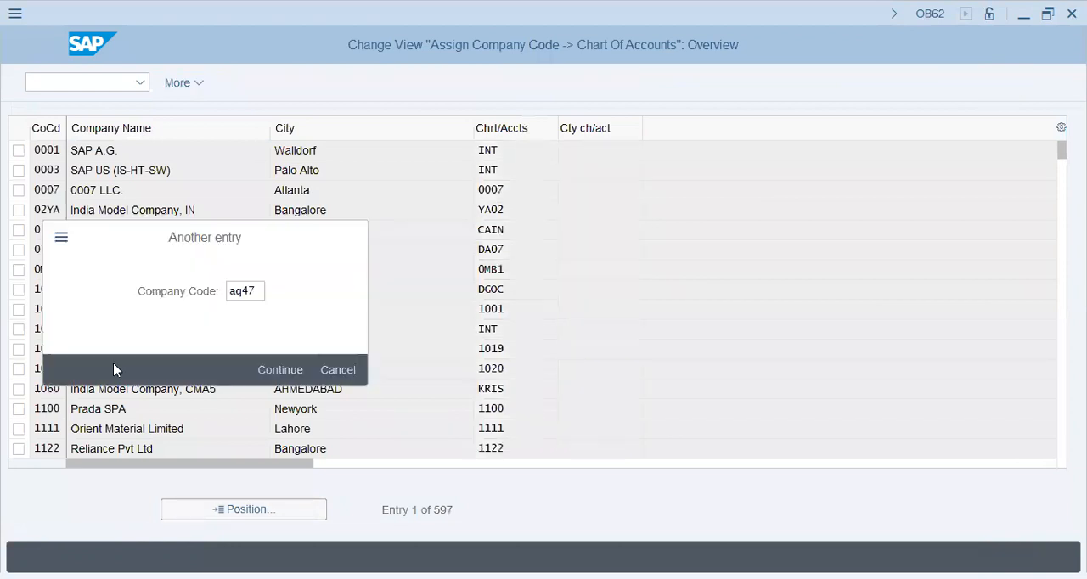
key(Return)
key(Tab)
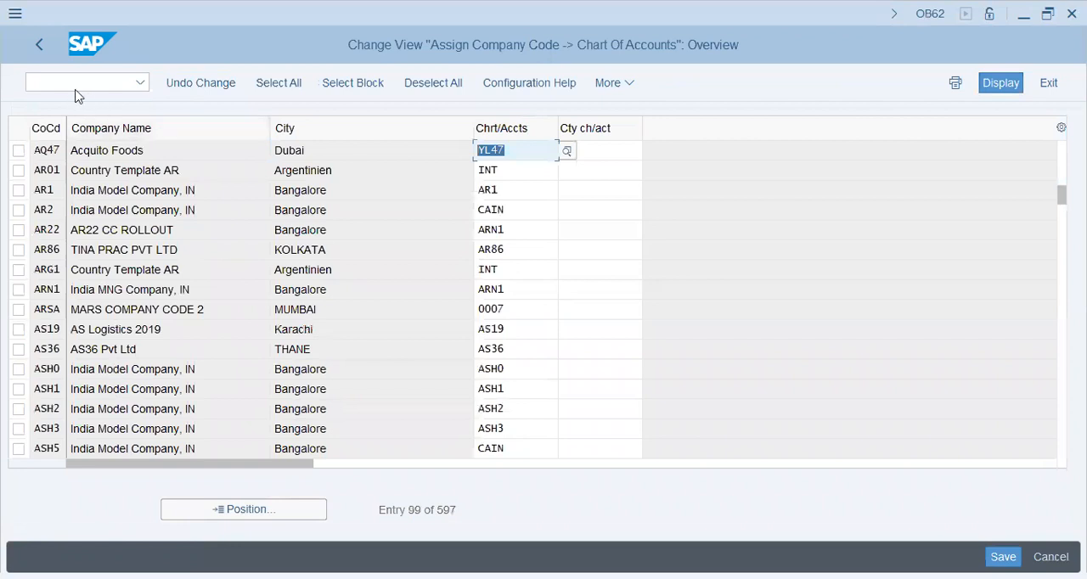
click(37, 47)
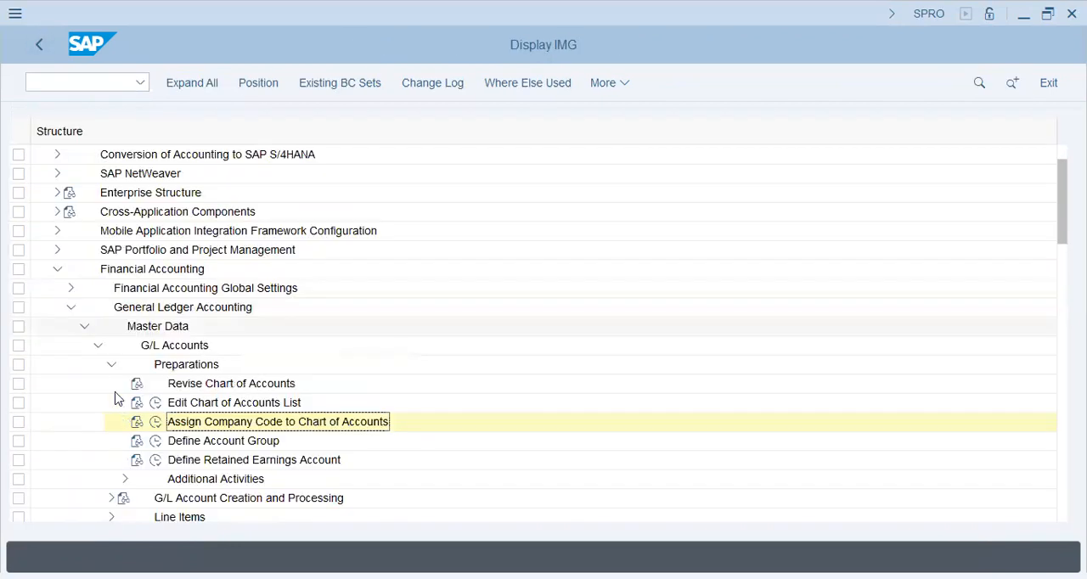
Open Enter Global Parameters under the financial accounting global settings and look up company code AQ47.
click(111, 368)
click(84, 326)
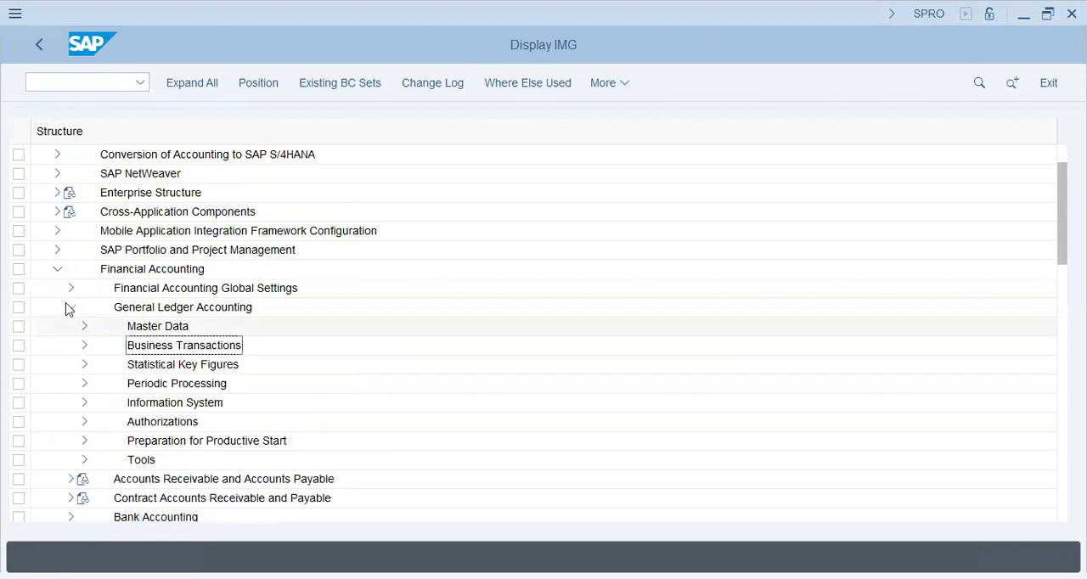
click(69, 306)
click(71, 289)
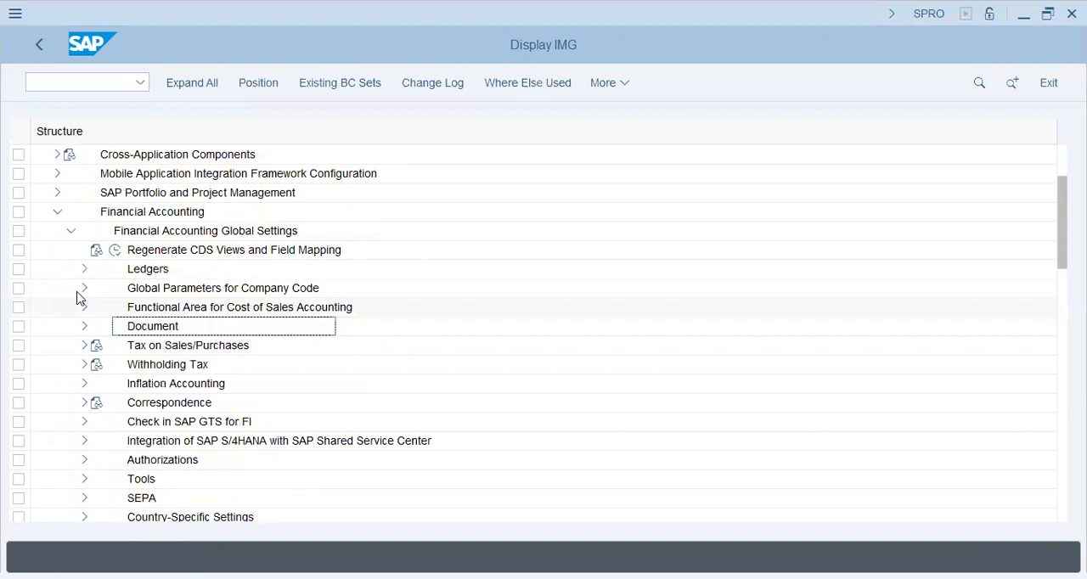
click(84, 288)
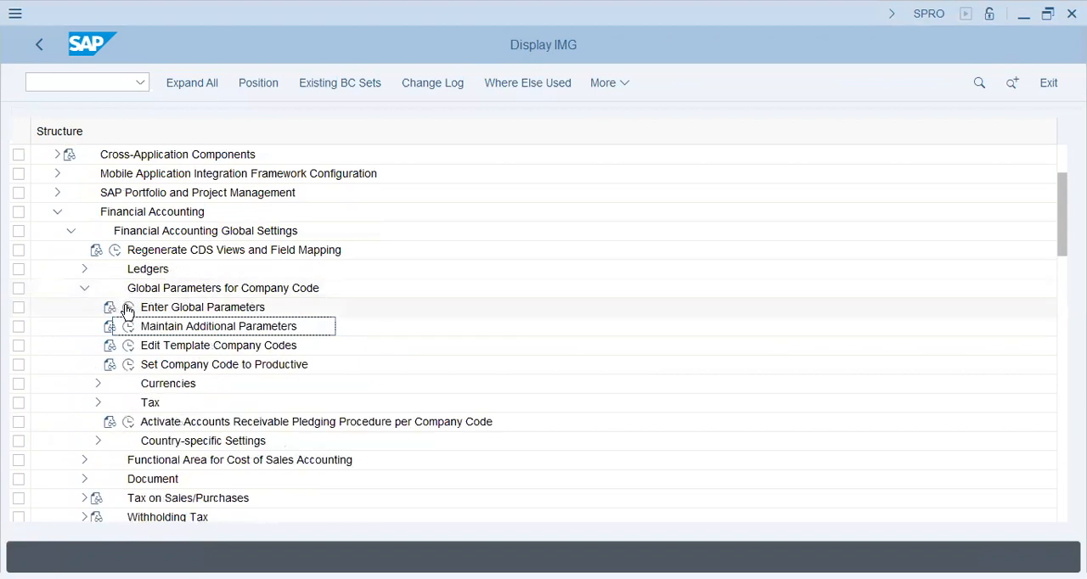
click(129, 308)
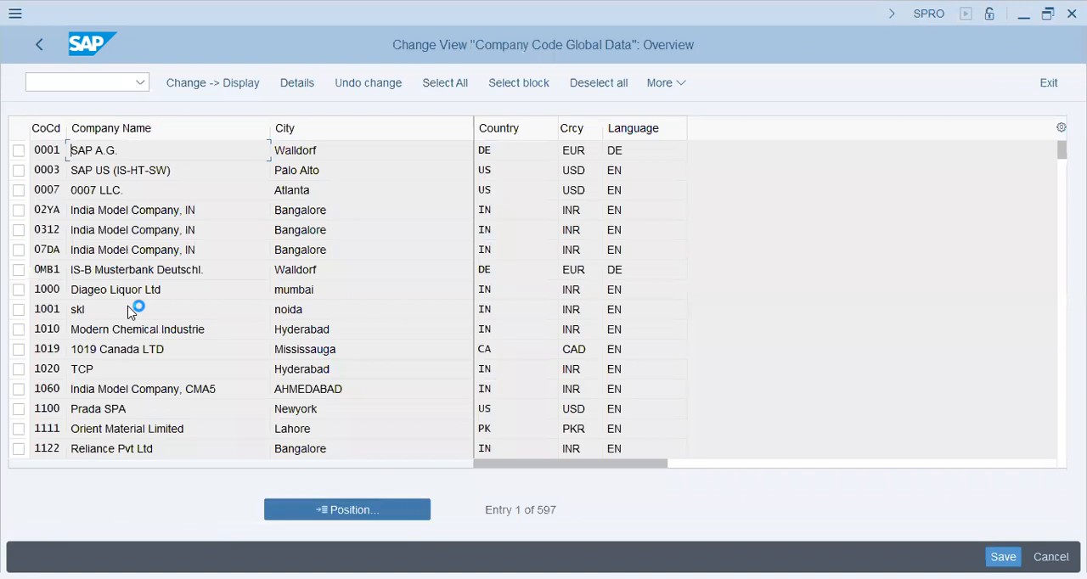
text(aq47)
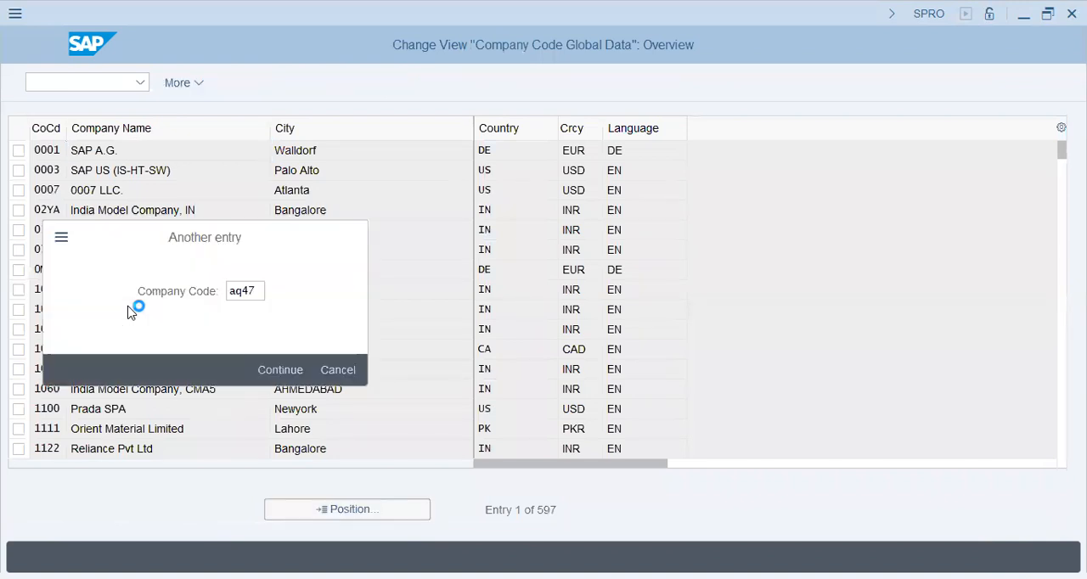
key(Return)
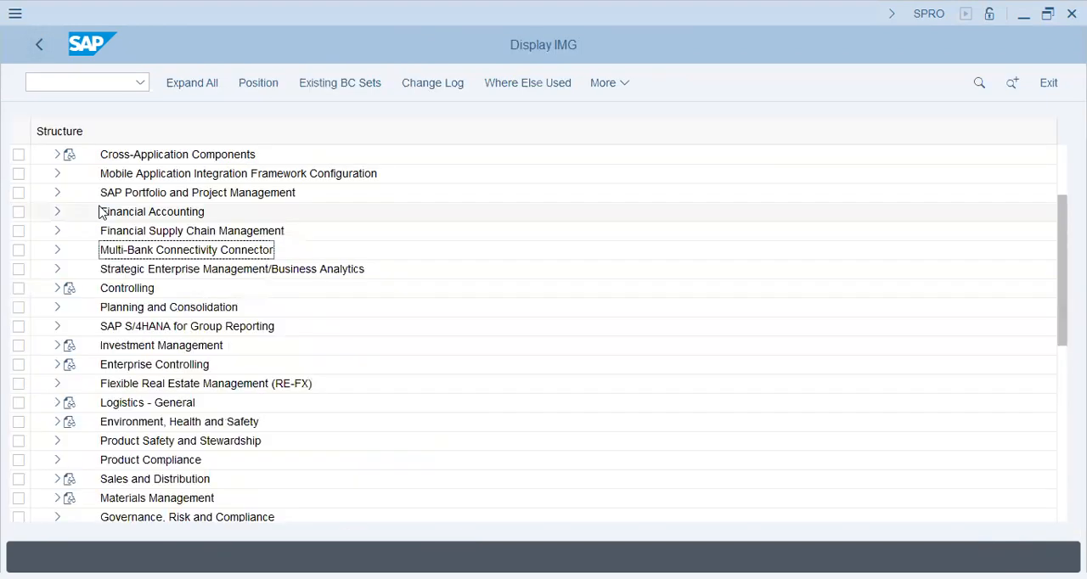
Open Maintain Controlling Area in the enterprise structure's controlling definition and start a new controlling area entry.
drag(1062, 218, 1062, 161)
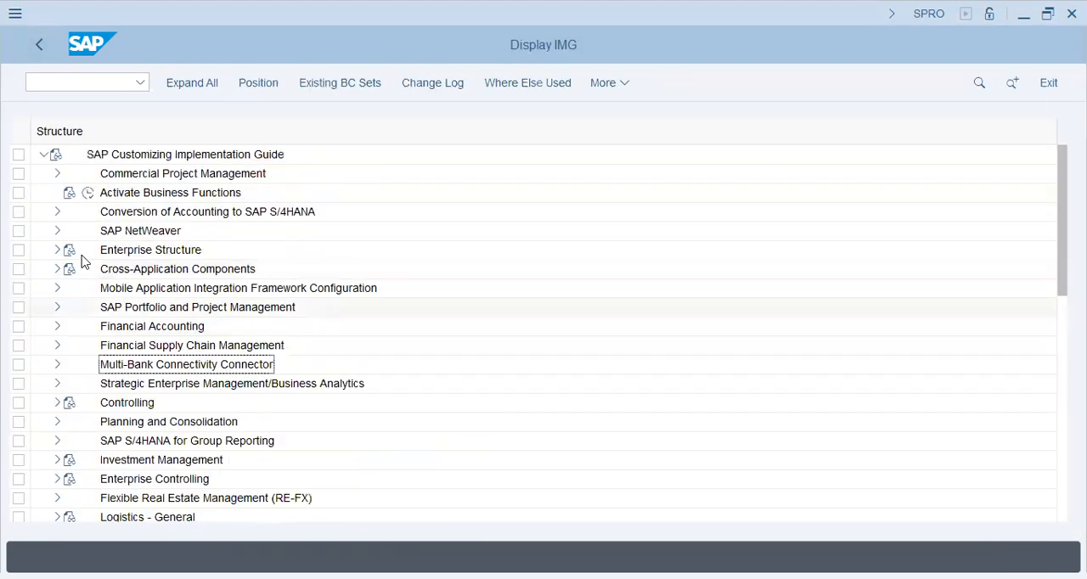
click(57, 249)
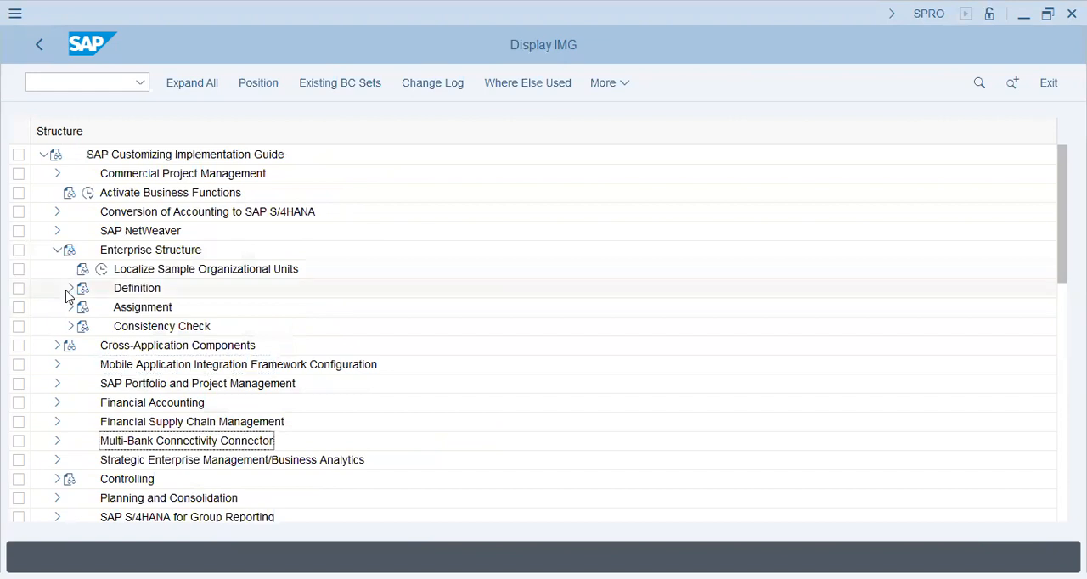
click(70, 288)
click(84, 326)
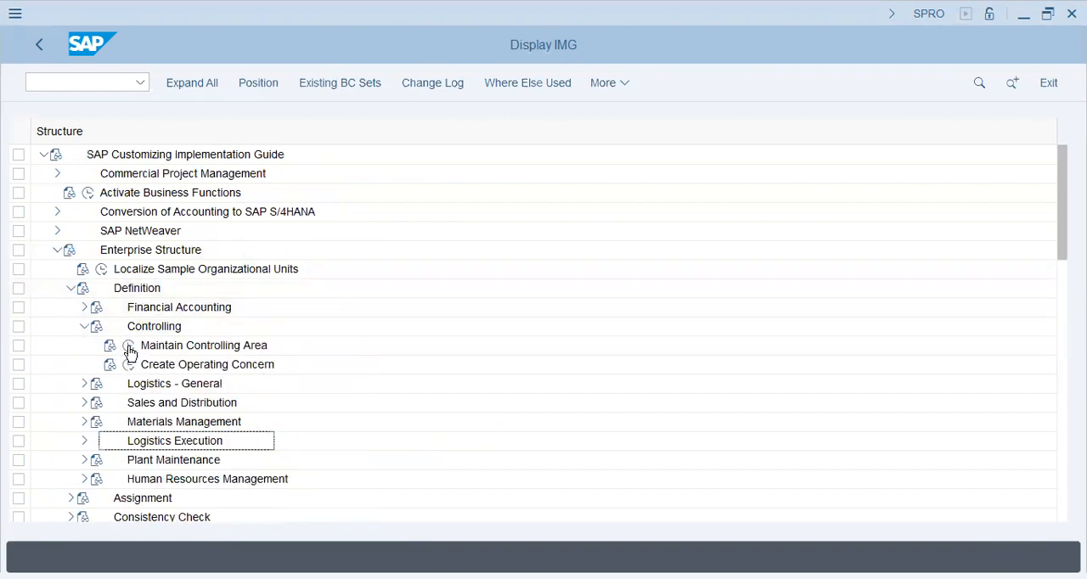
click(129, 346)
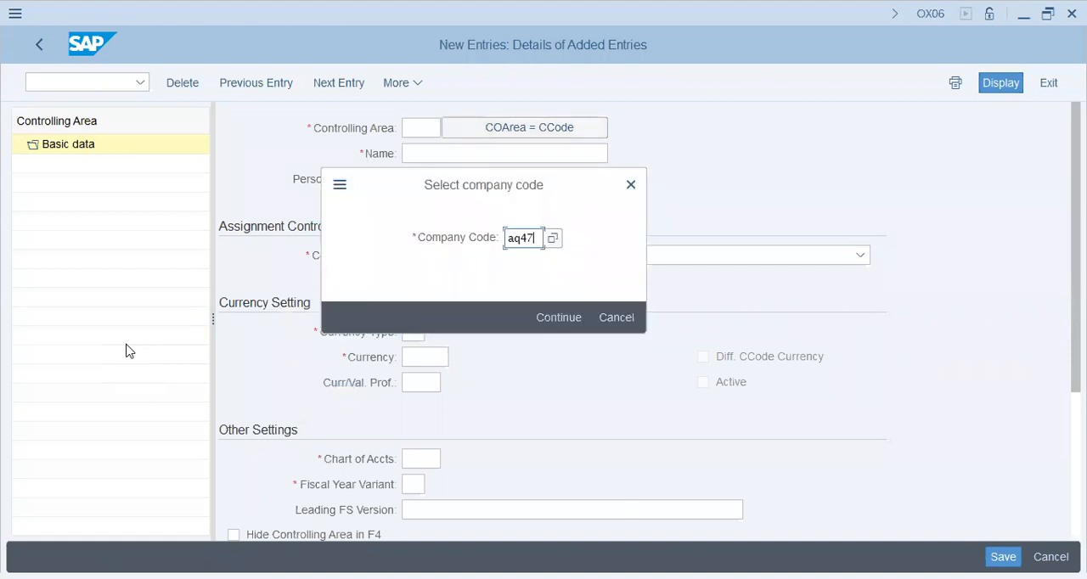
Derive controlling area AQ47 from its company code, with currency and valuation profile AQ47 and assignment "Controlling area same as company code".
key(Return)
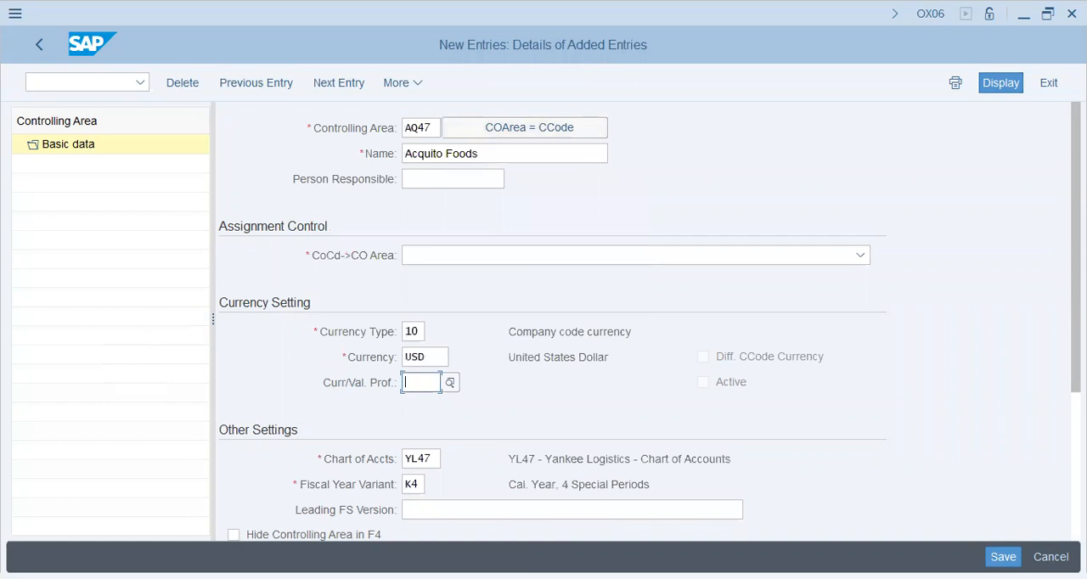
text(aq47)
key(Return)
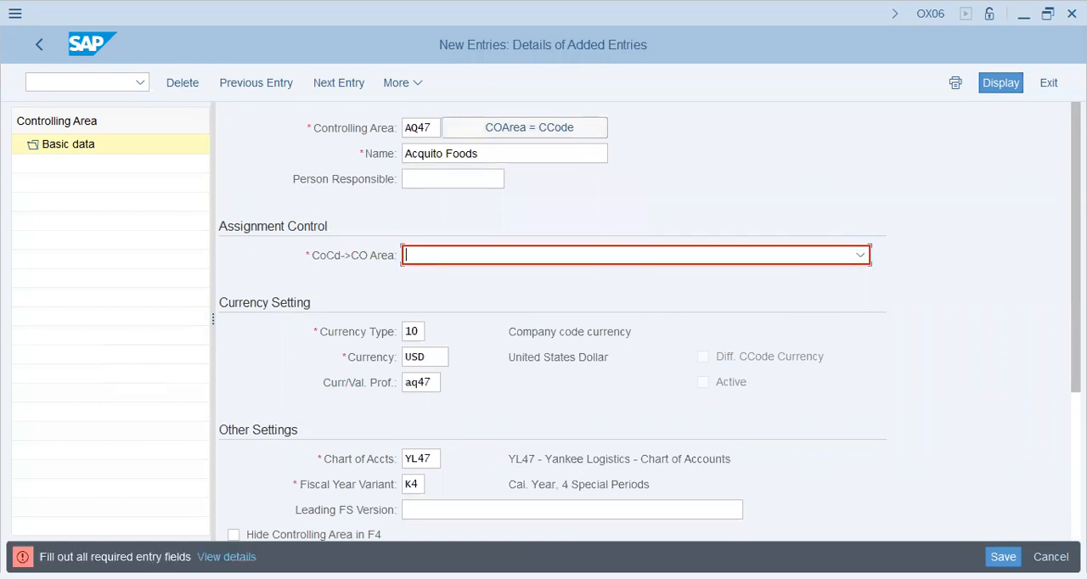
key(F4)
key(Return)
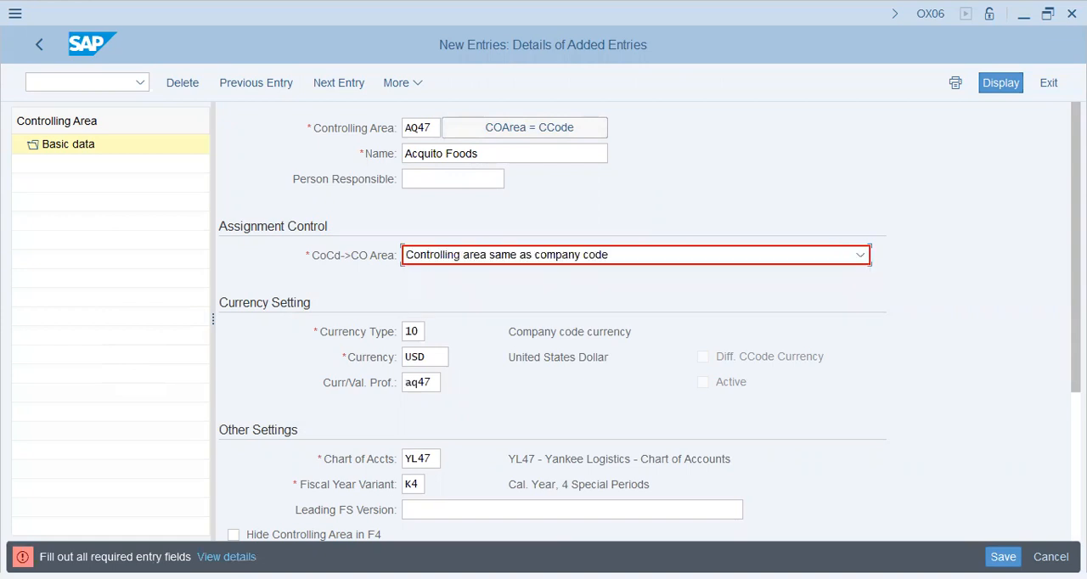
Set the controlling area's leading FS version to INT and submit the entry.
click(407, 509)
text(int)
key(Tab)
scroll(552, 323, down, 3)
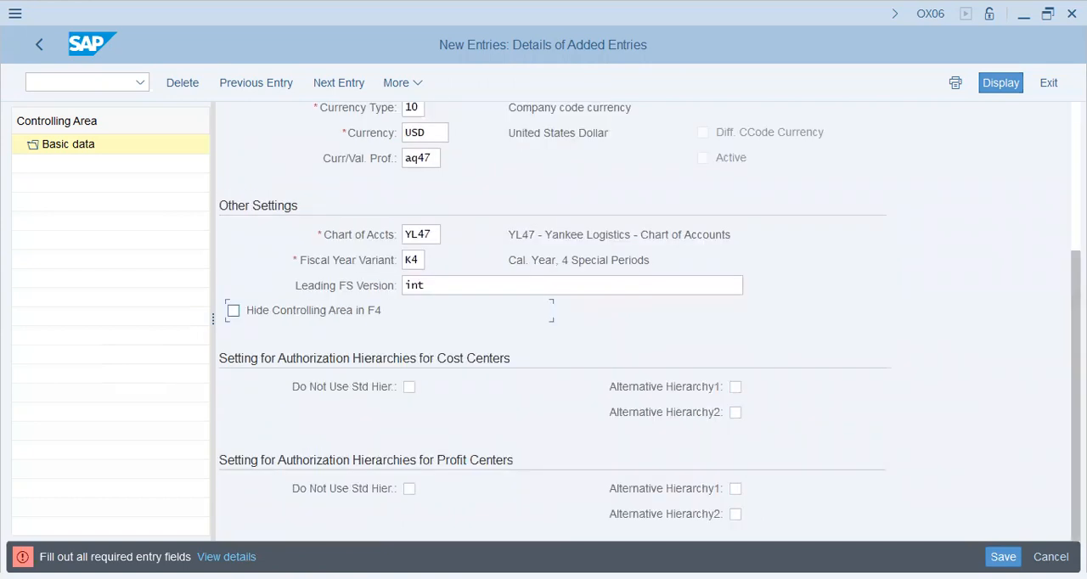
key(Return)
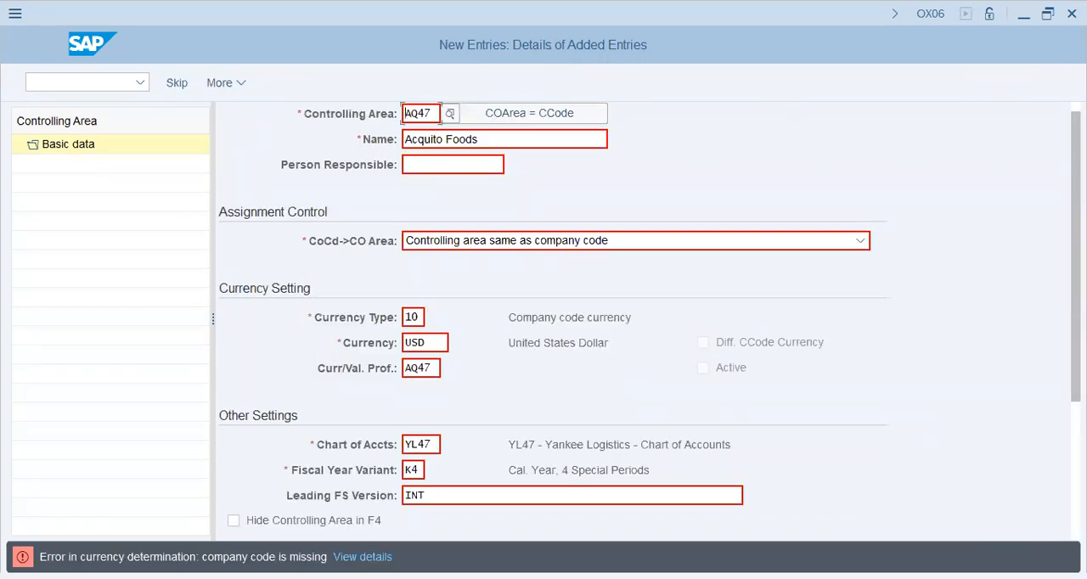
Try to resubmit the AQ47 controlling area entry with leading FS version INT.
mouse_move(1077, 255)
mouse_down()
mouse_move(1077, 353)
mouse_move(1076, 246)
mouse_up()
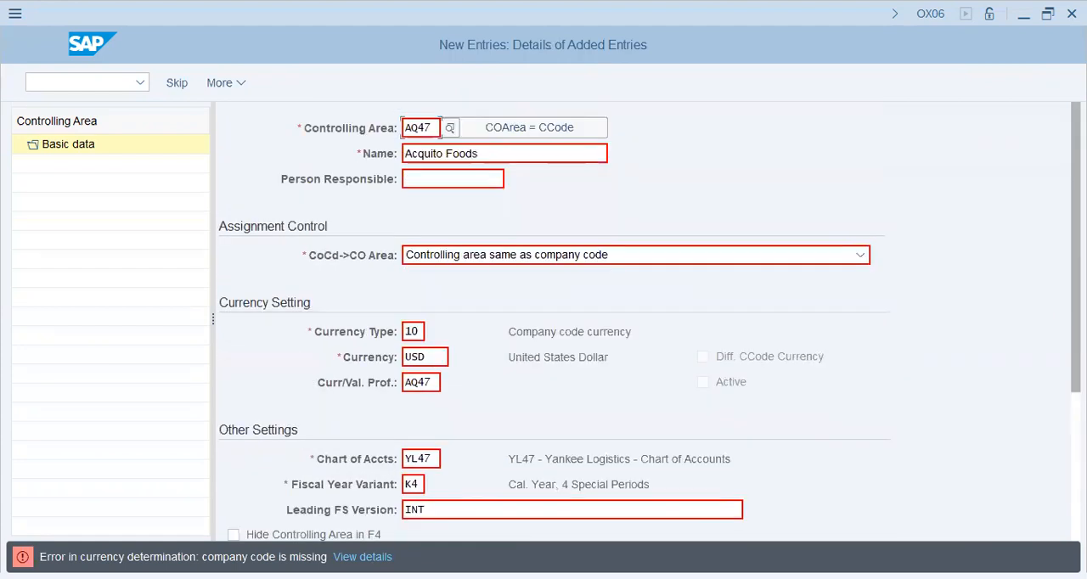
double_click(418, 128)
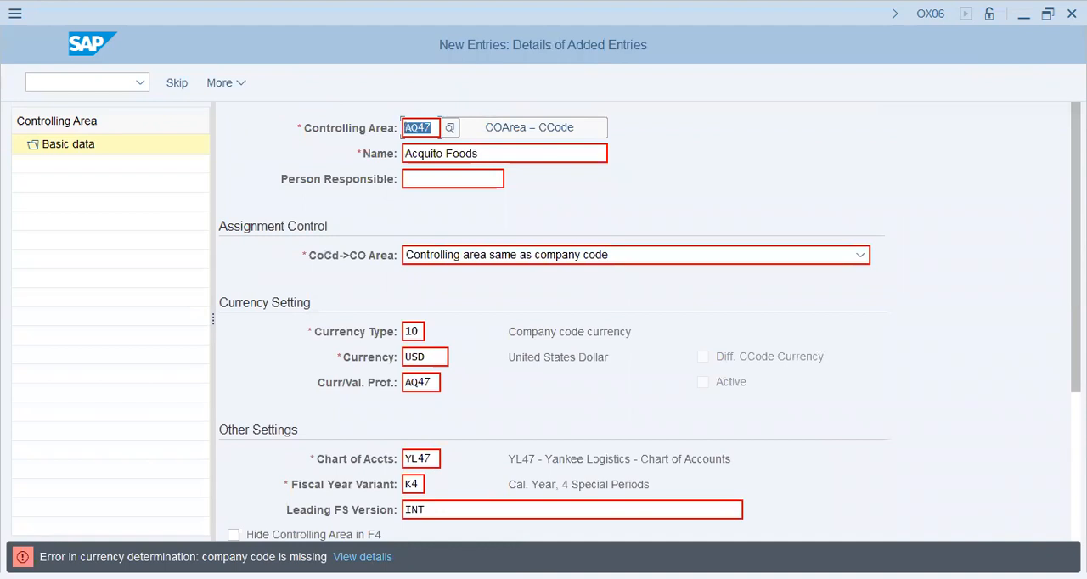
key(Tab)
click(426, 510)
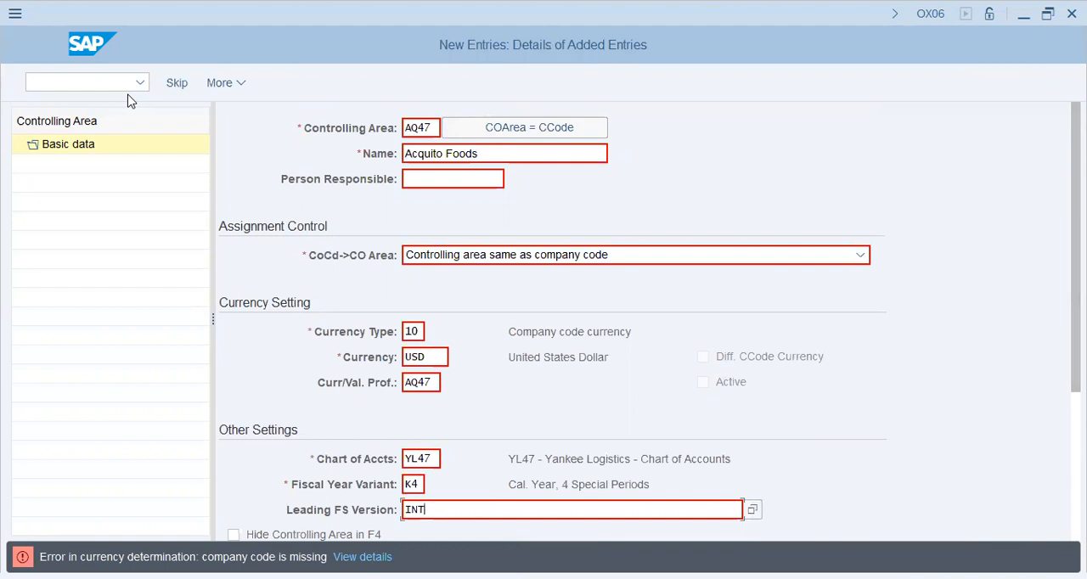
key(Return)
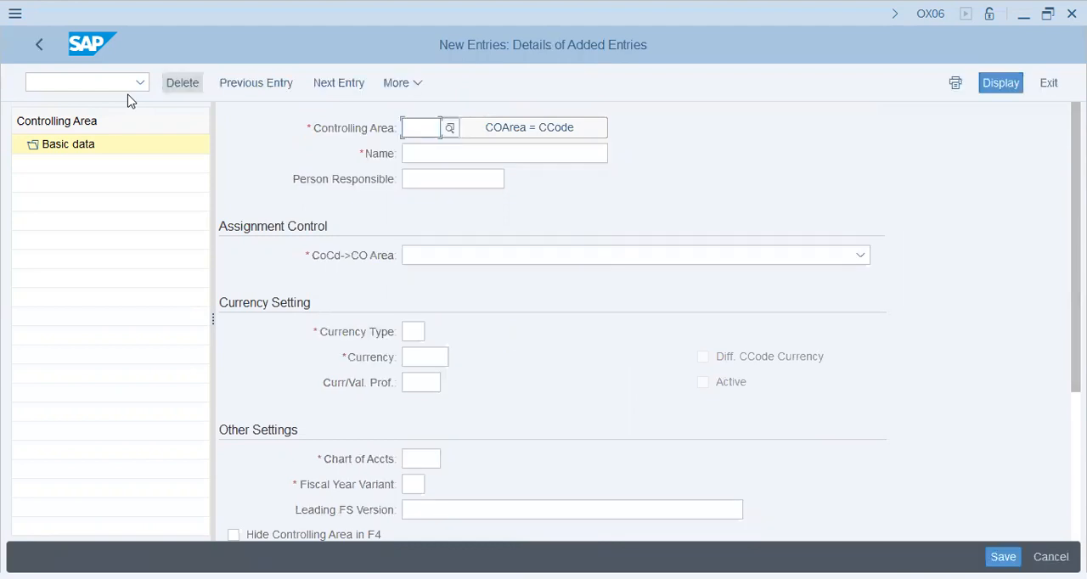
Discard the unsaved controlling area entry and leave Maintain Controlling Area, returning to the implementation guide.
click(1052, 86)
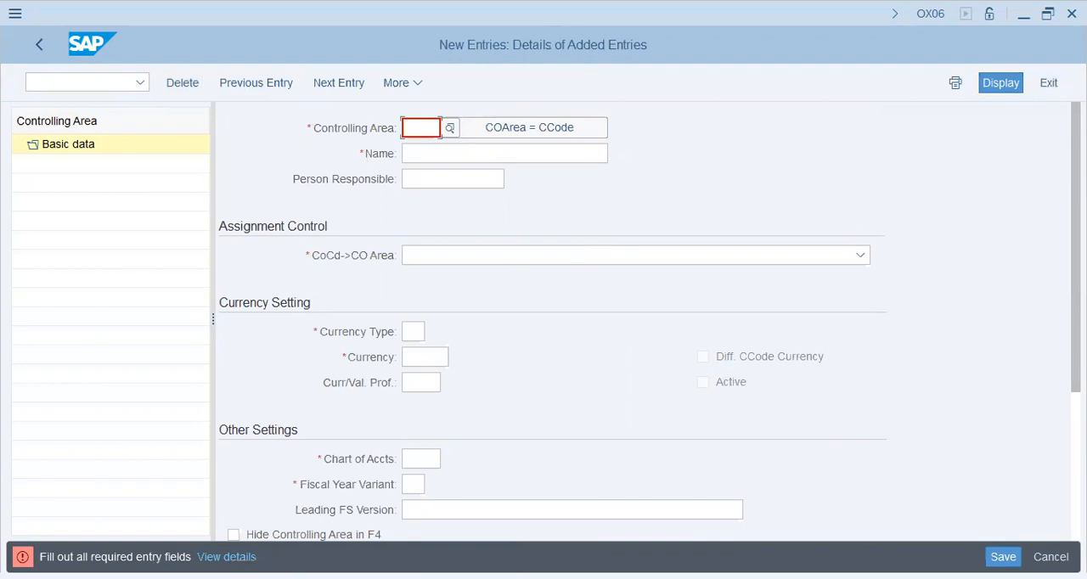
click(1051, 557)
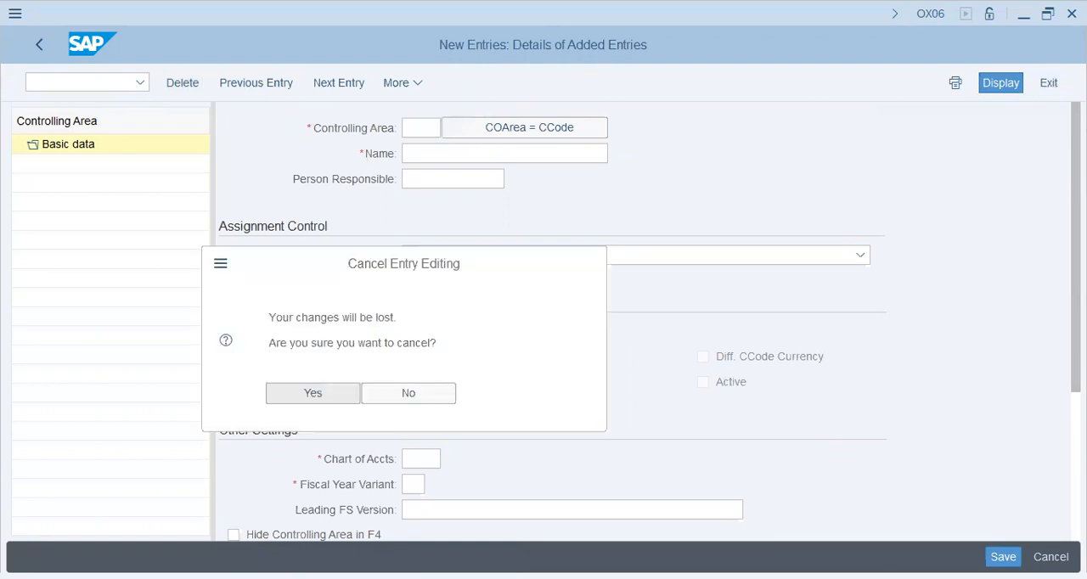
click(313, 393)
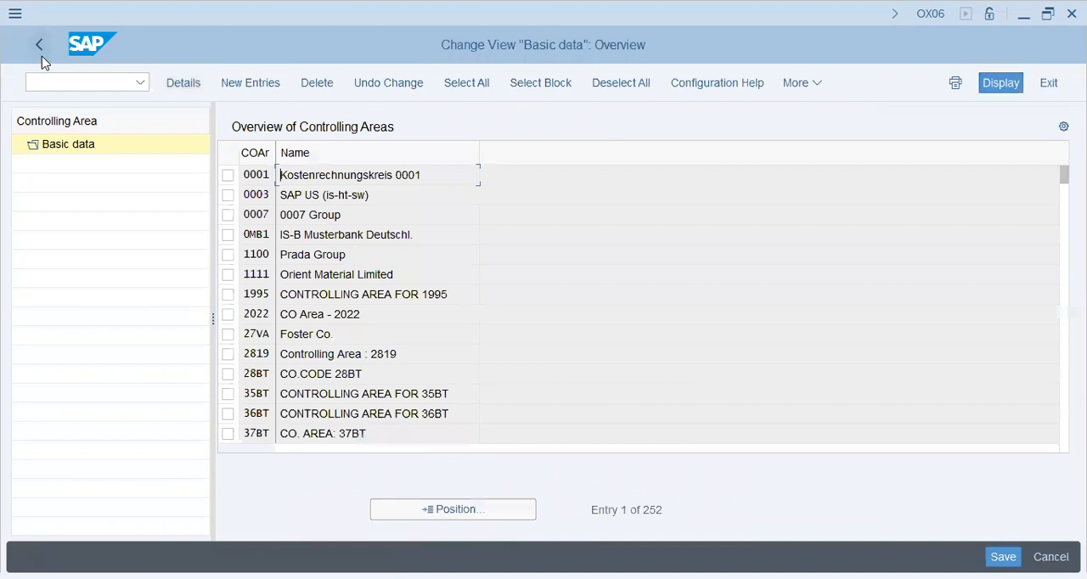
click(41, 56)
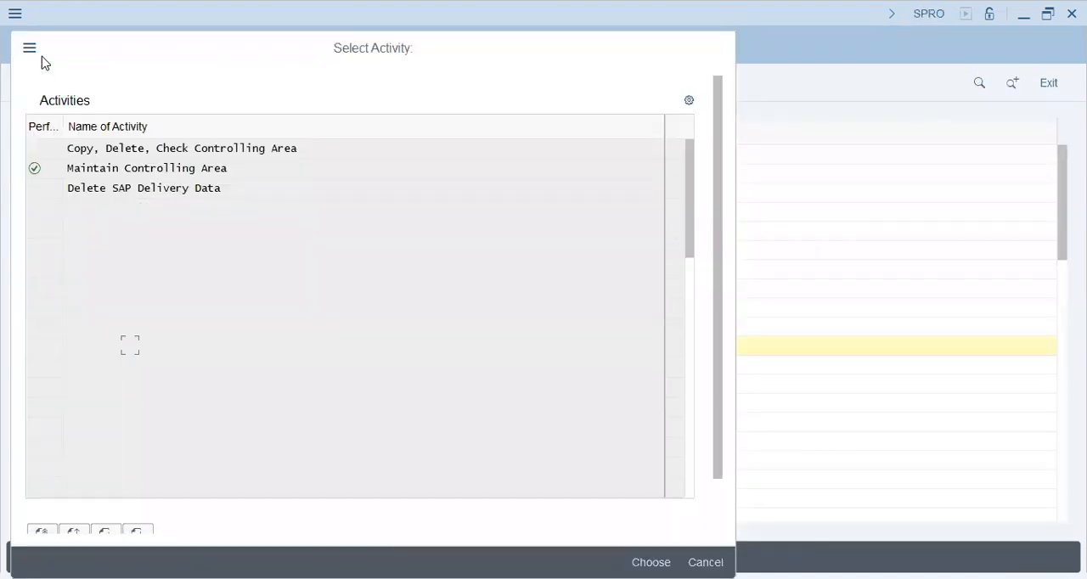
key(Escape)
Check the details of company code AQ47 through Edit Company Code Data in the financial accounting definition of the enterprise structure.
click(83, 327)
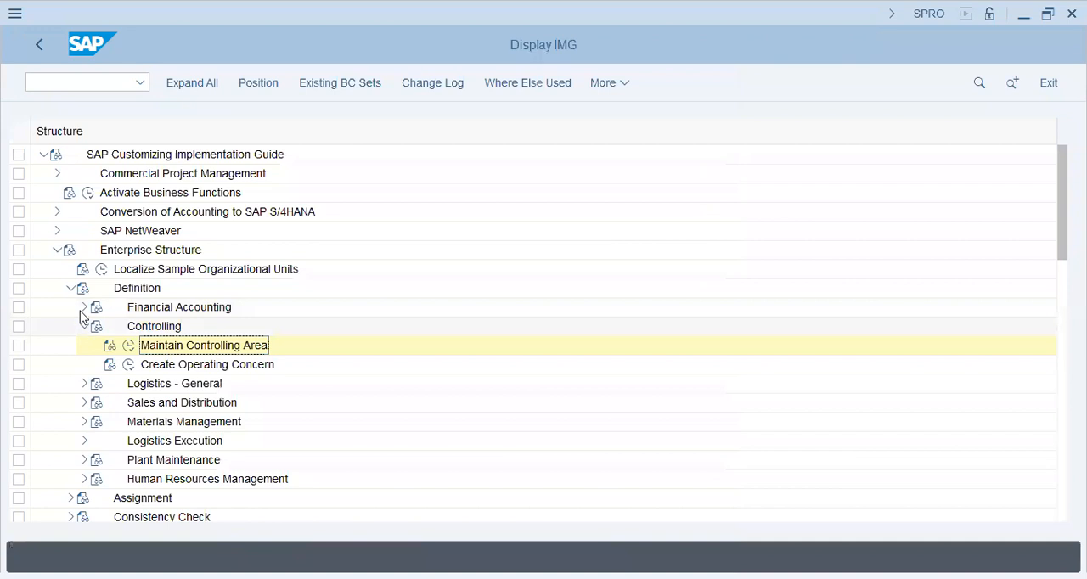
click(82, 308)
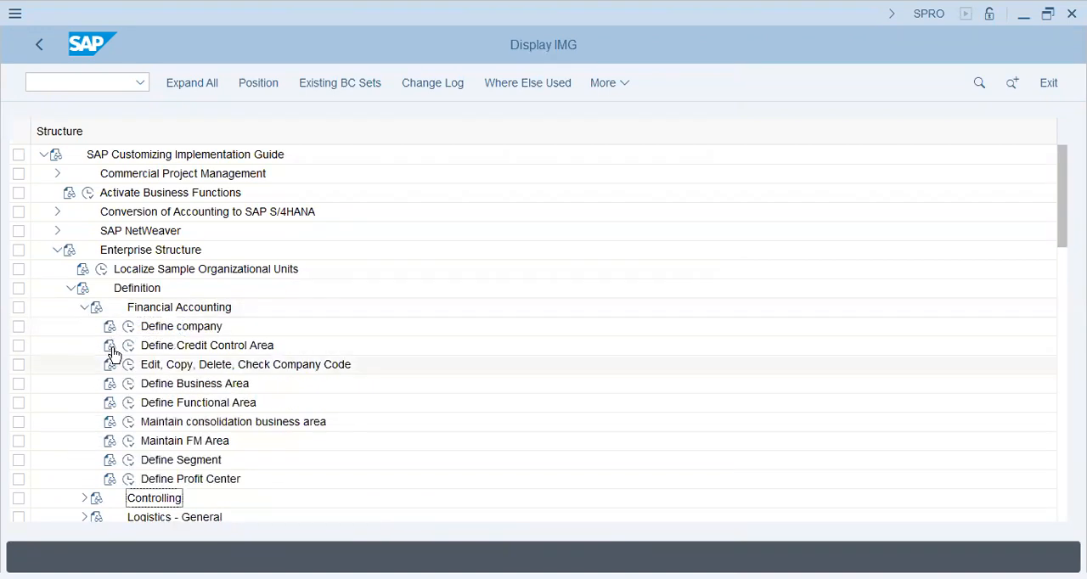
click(130, 366)
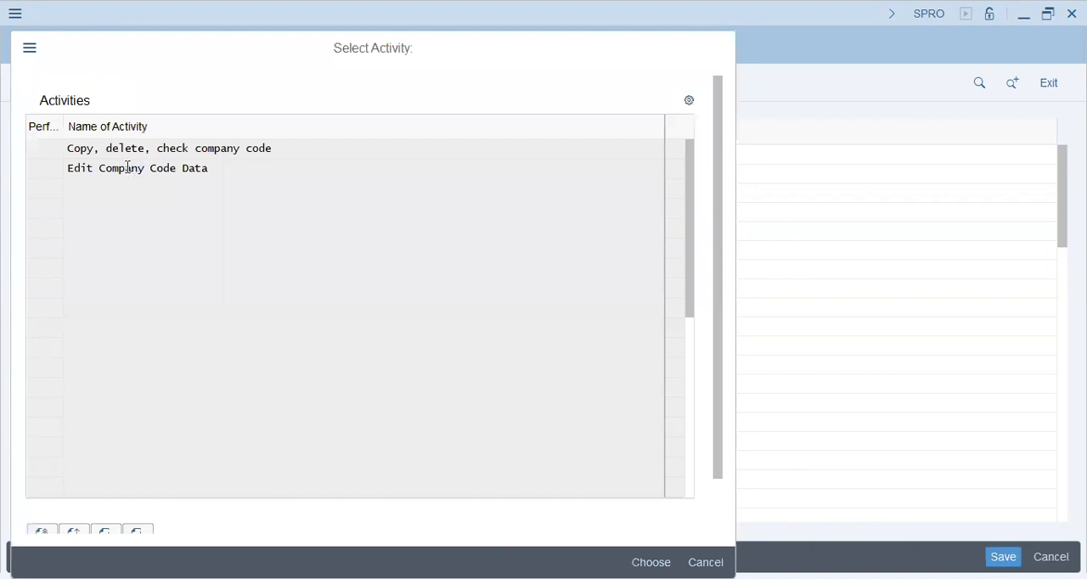
double_click(127, 167)
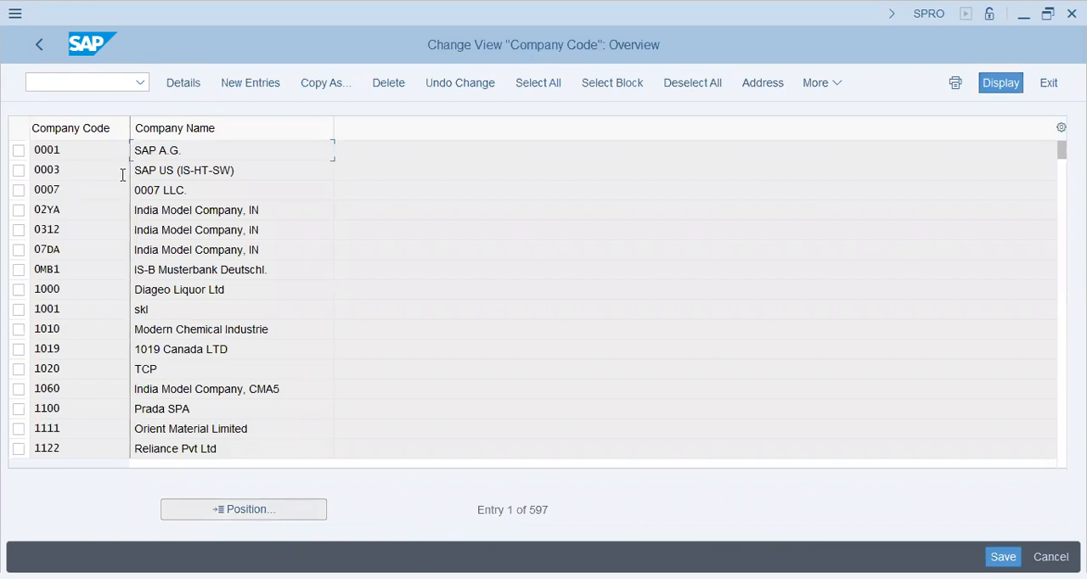
scroll(128, 170, down, 10)
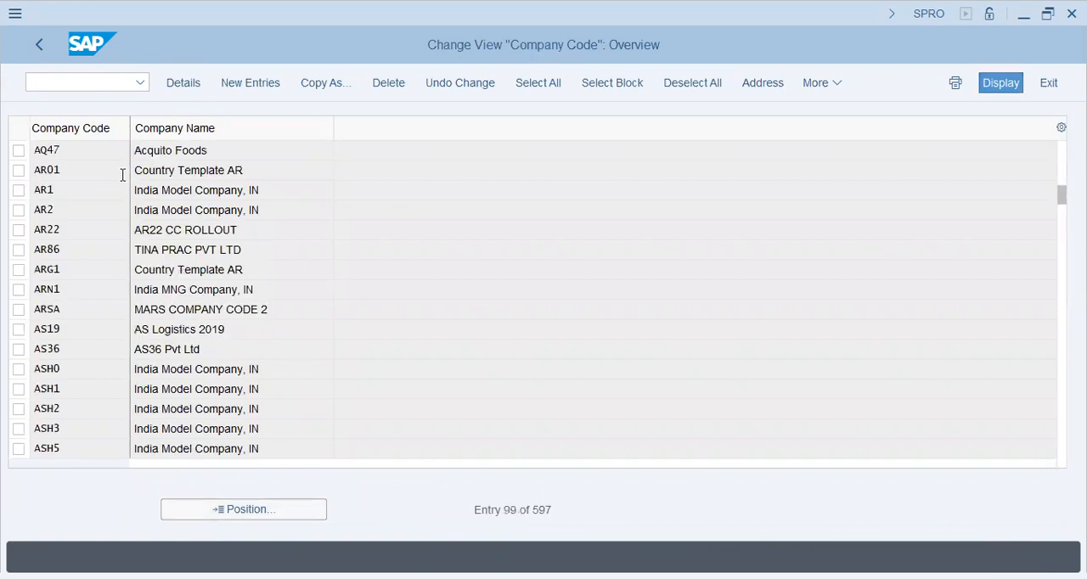
double_click(123, 174)
click(127, 288)
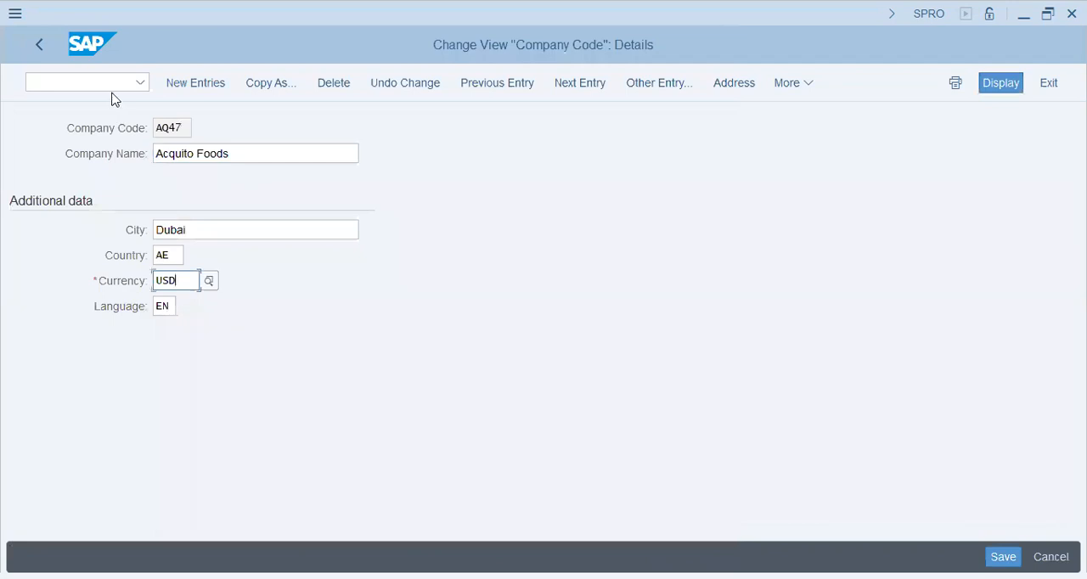
click(40, 45)
click(40, 44)
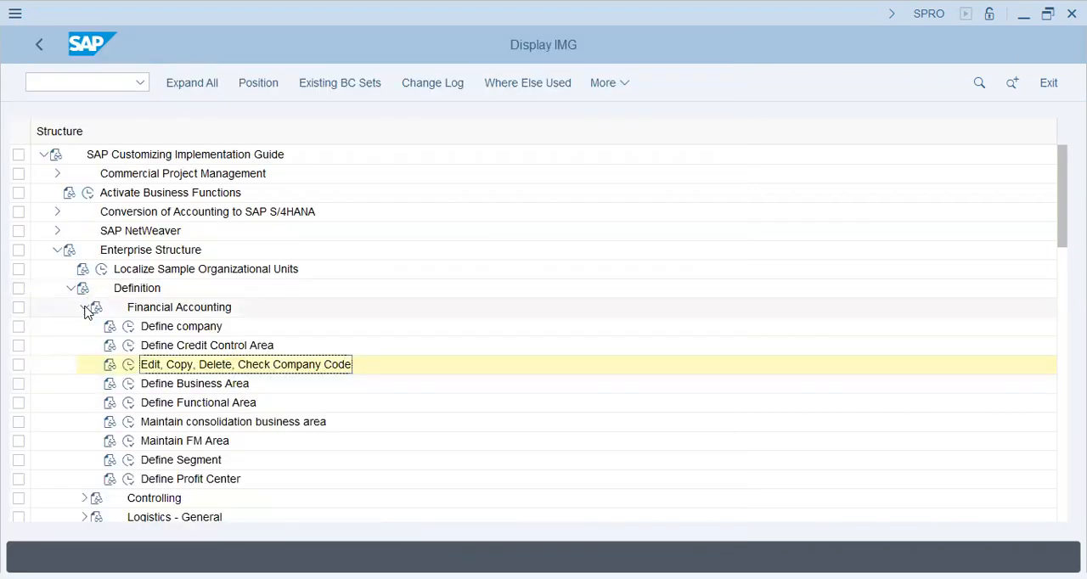
Reopen Maintain Controlling Area in the enterprise structure's controlling definition and start a fresh controlling area entry.
click(85, 306)
click(85, 328)
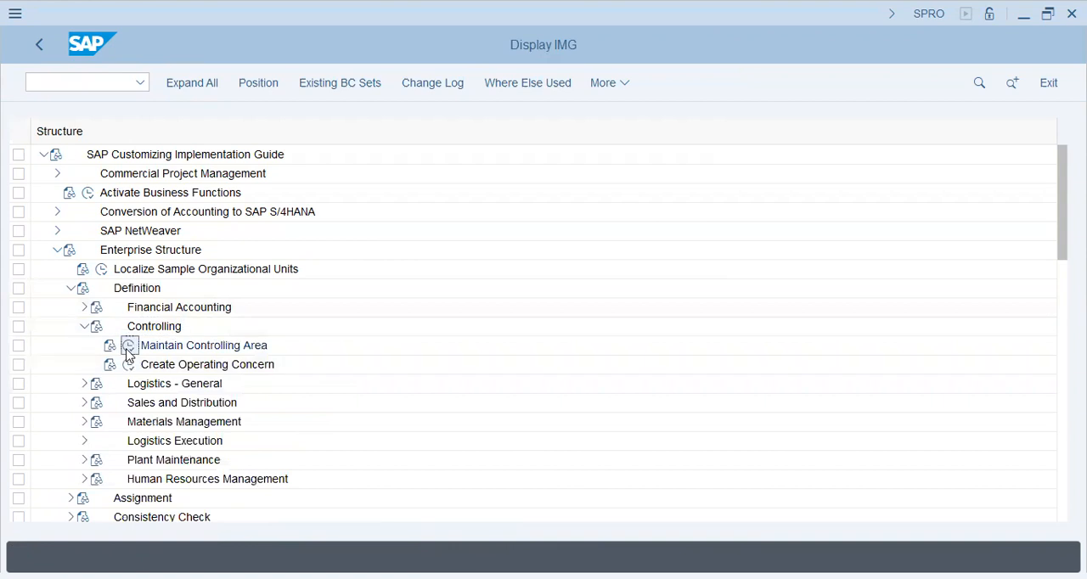
click(129, 350)
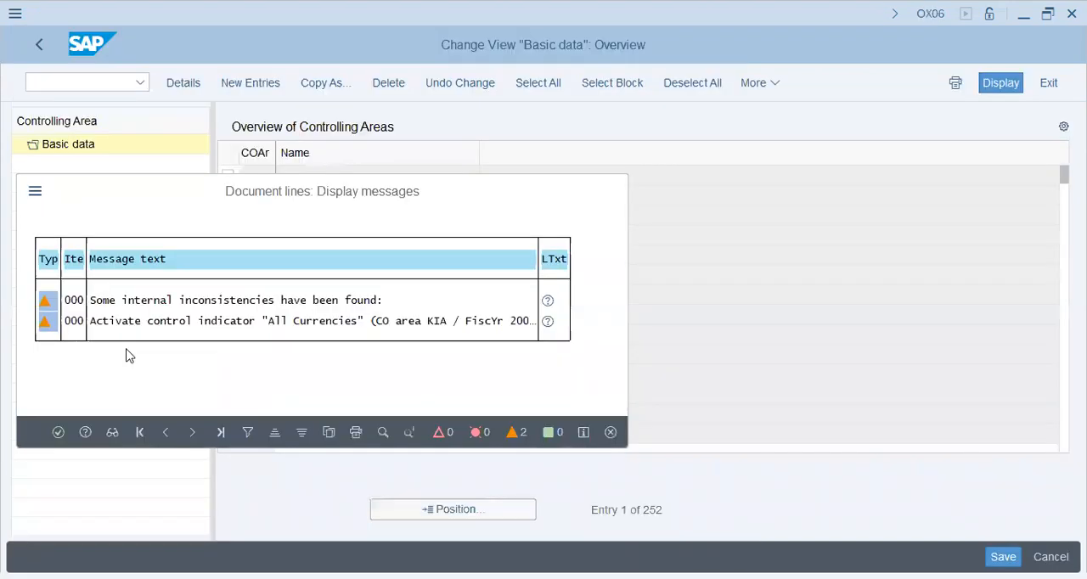
key(Return)
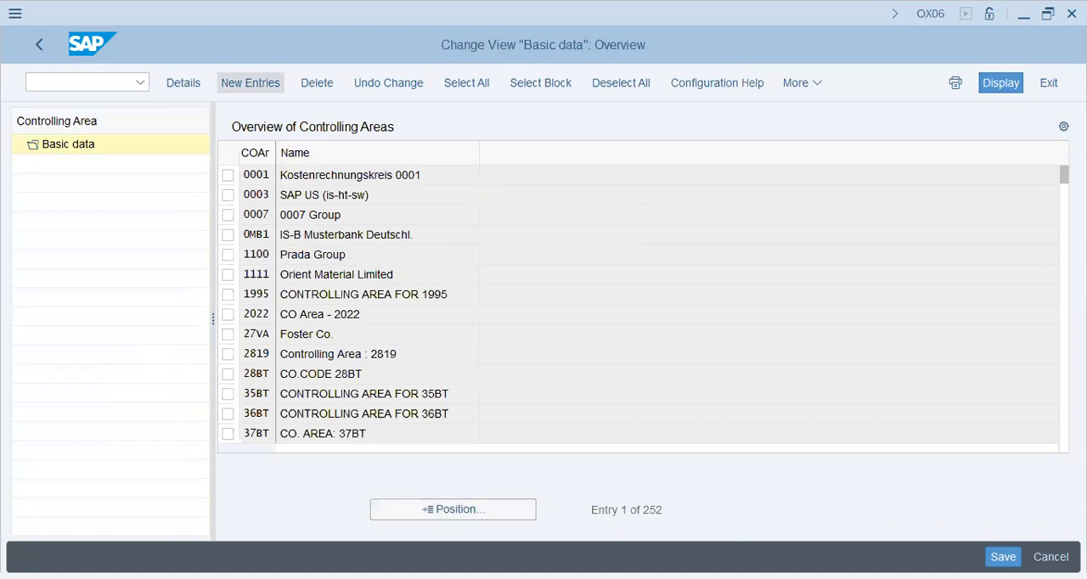
click(249, 83)
Derive controlling area AQ47 from its company code without a currency and valuation profile, and set the leading FS version to INT.
text(aq)
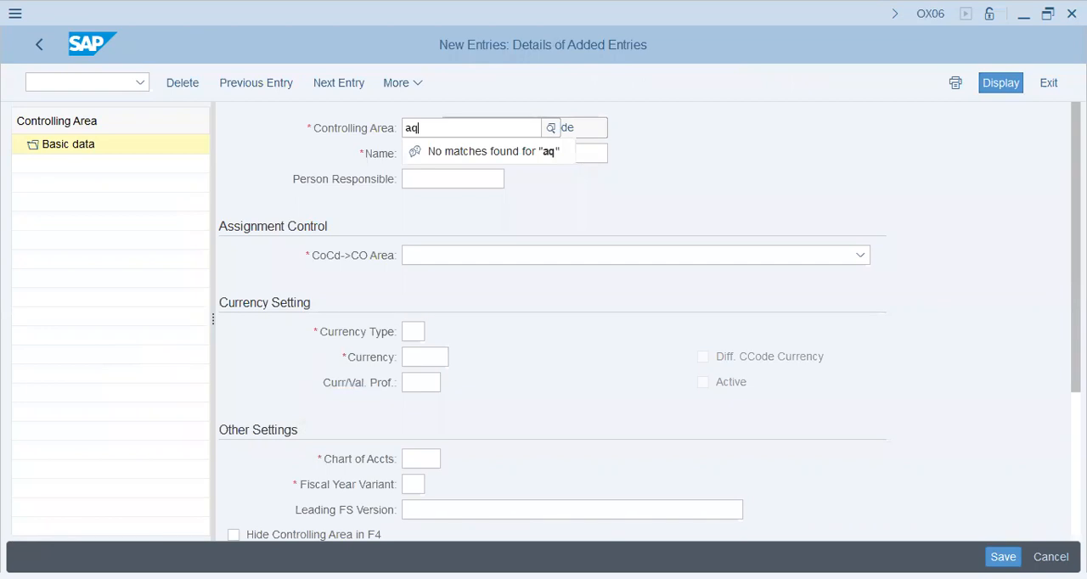
key(Return)
click(429, 358)
click(422, 383)
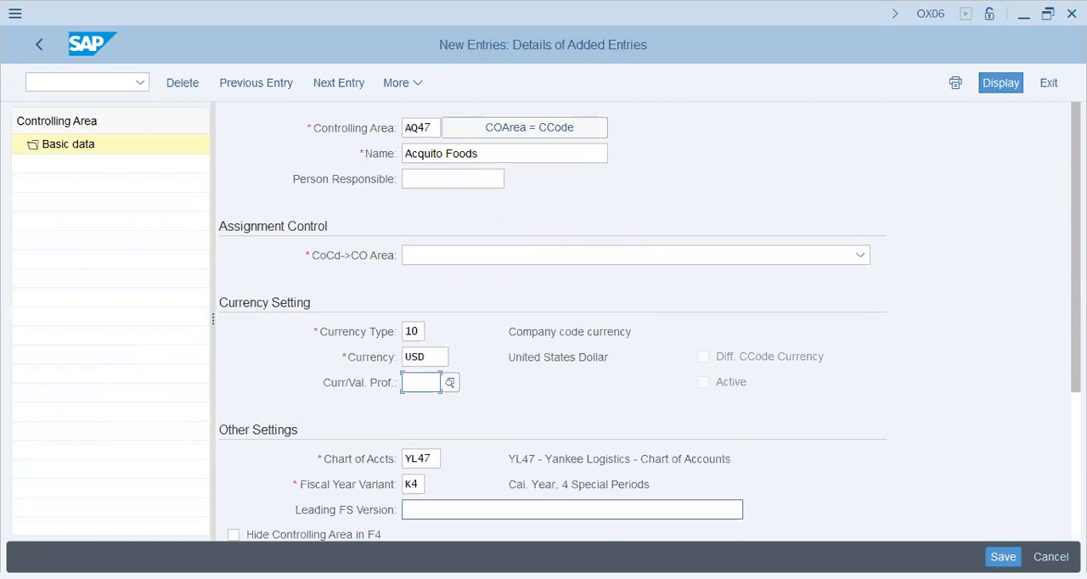
click(429, 510)
click(429, 534)
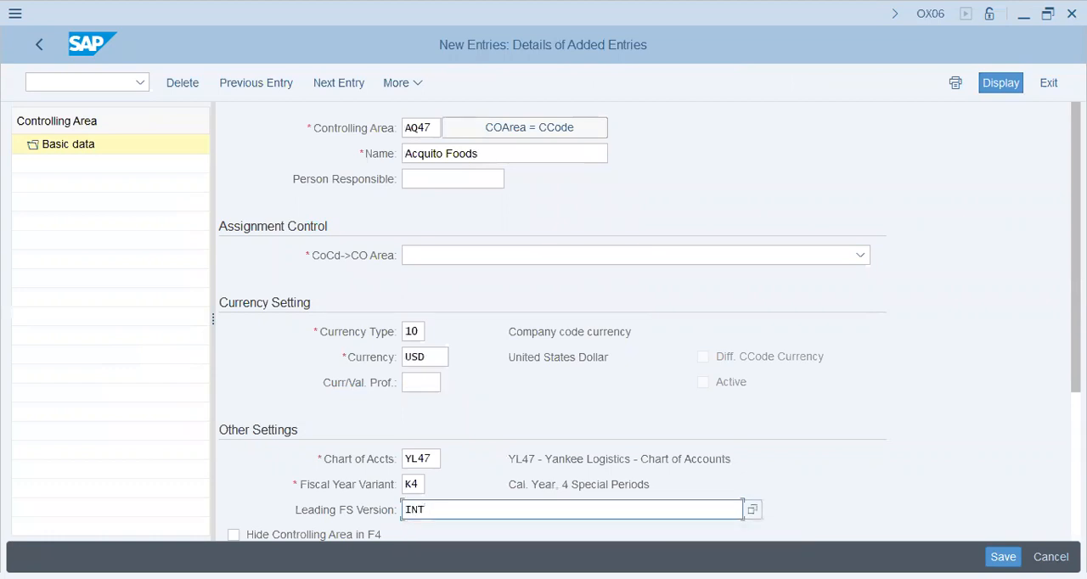
Set the company code assignment to "Controlling area same as company code" and save the controlling area to the proposed customizing request.
key(Return)
click(860, 255)
click(511, 279)
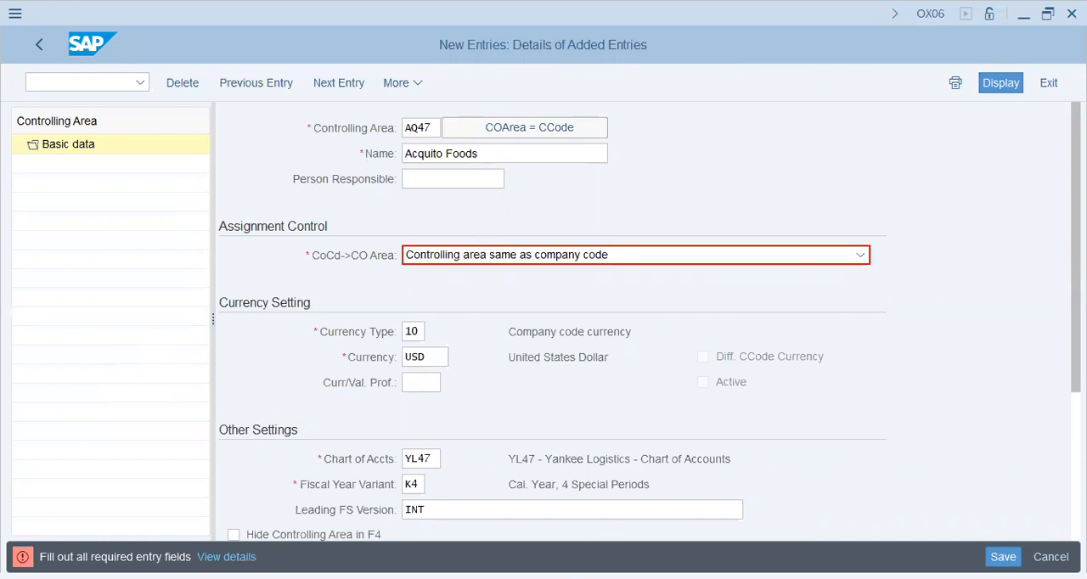
key(ctrl+s)
key(Return)
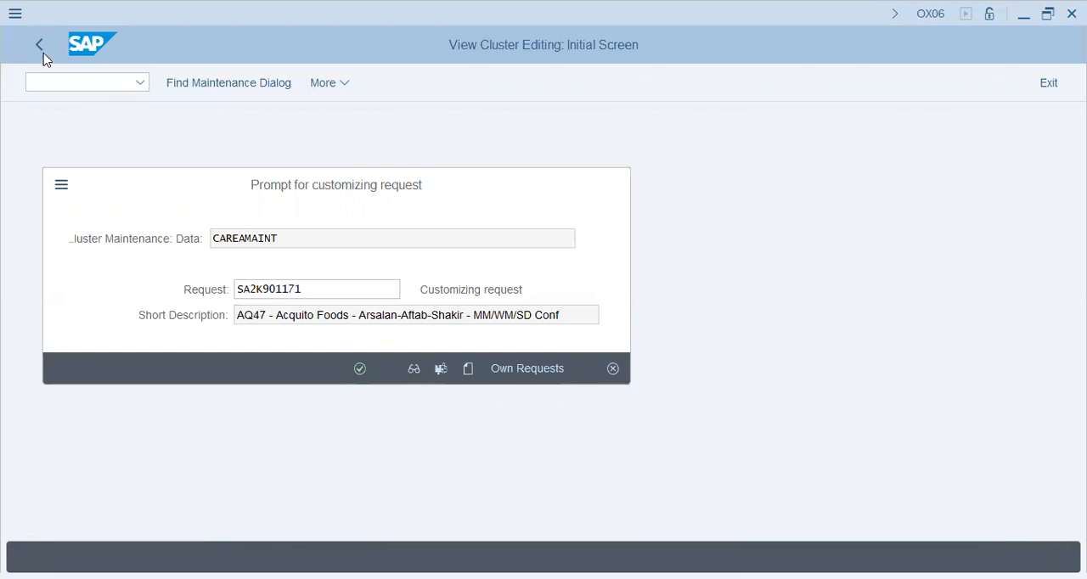
key(Return)
key(Return)
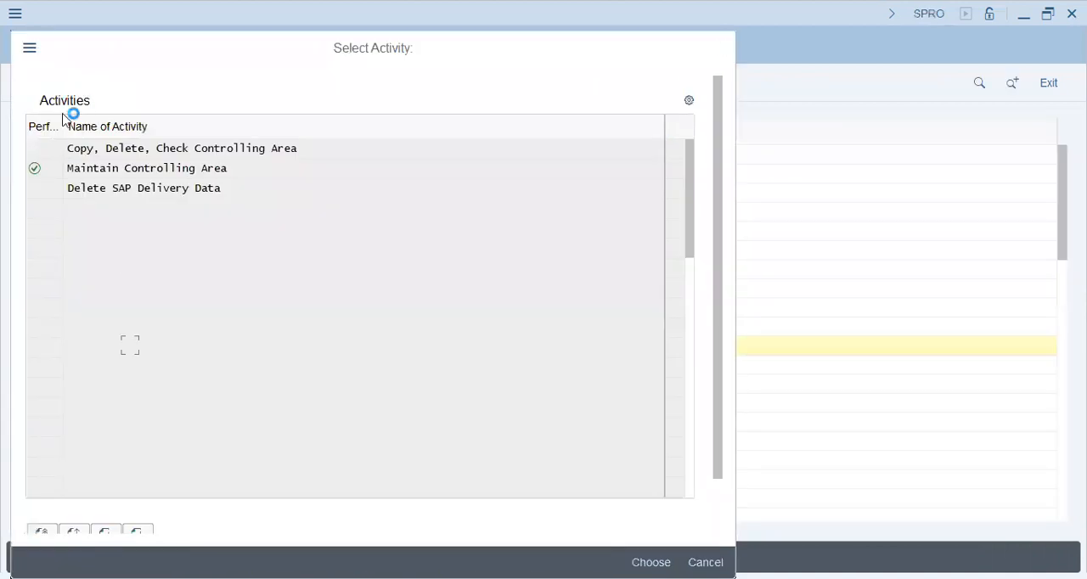
Go to transaction OKKP and open the basic data details of controlling area AQ47.
click(53, 81)
text(/)
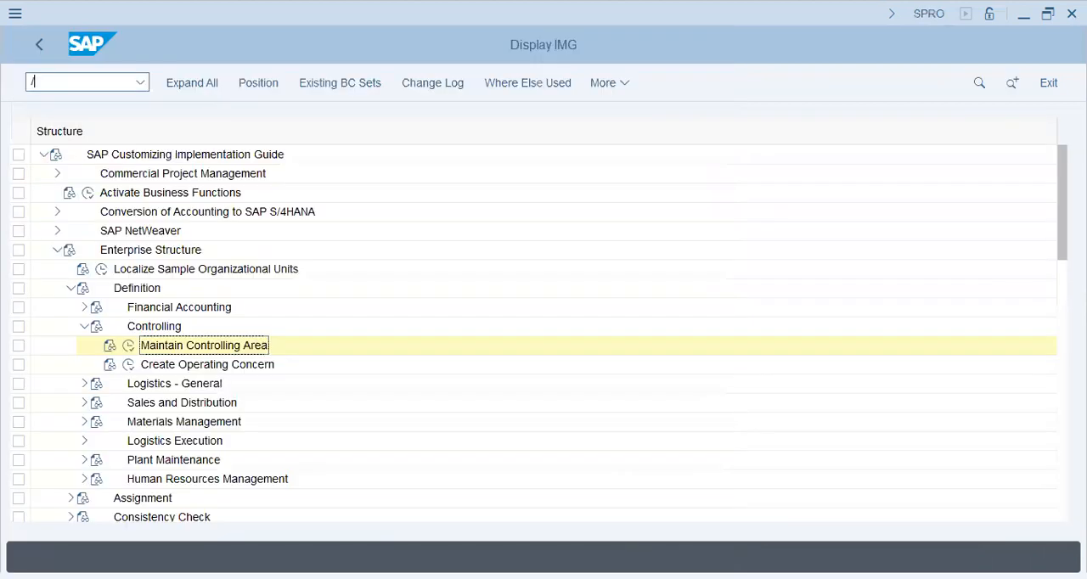
text(nox06)
key(Return)
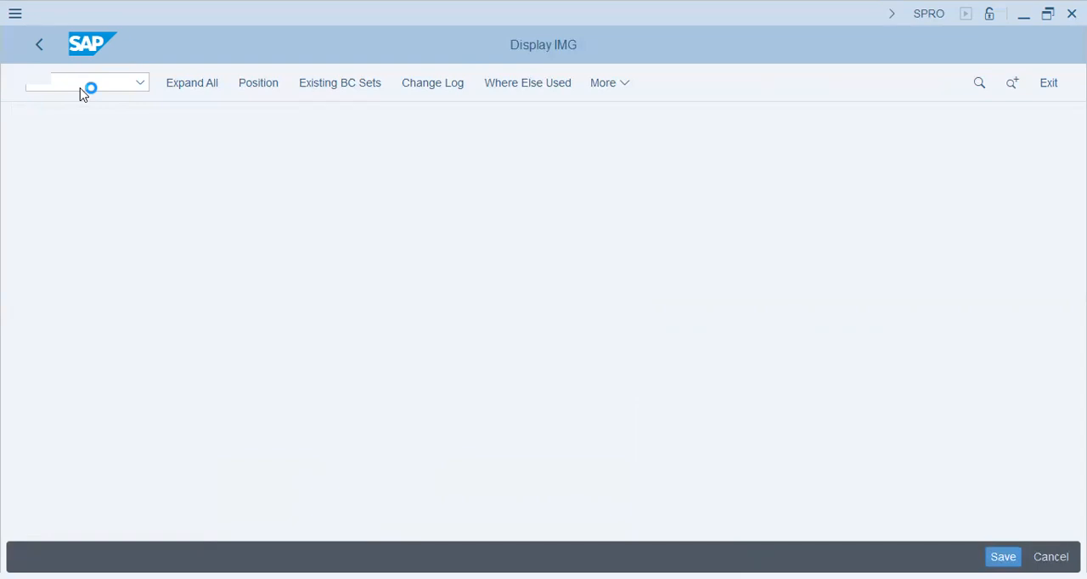
key(Return)
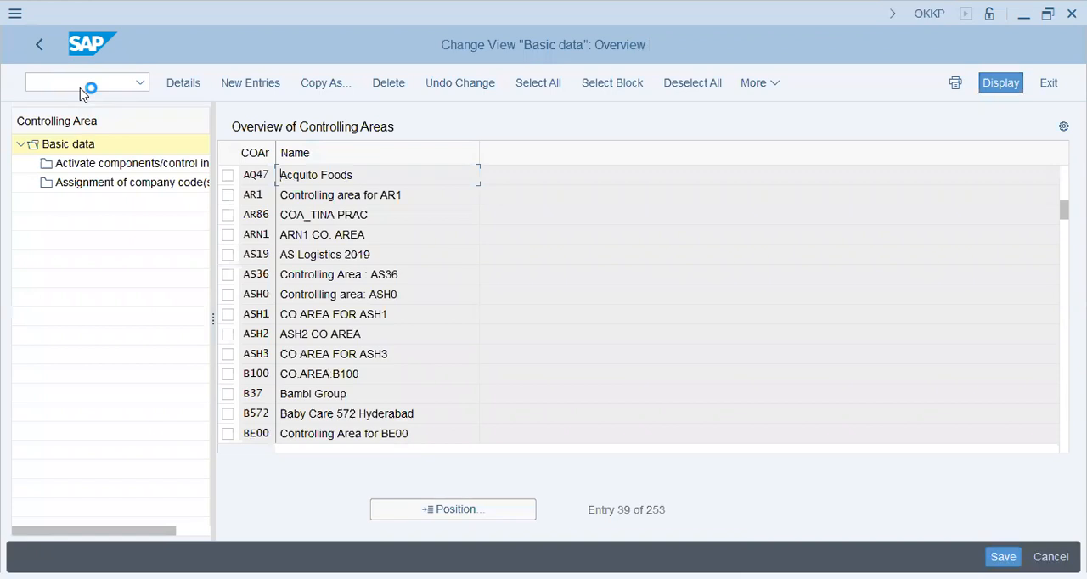
key(F2)
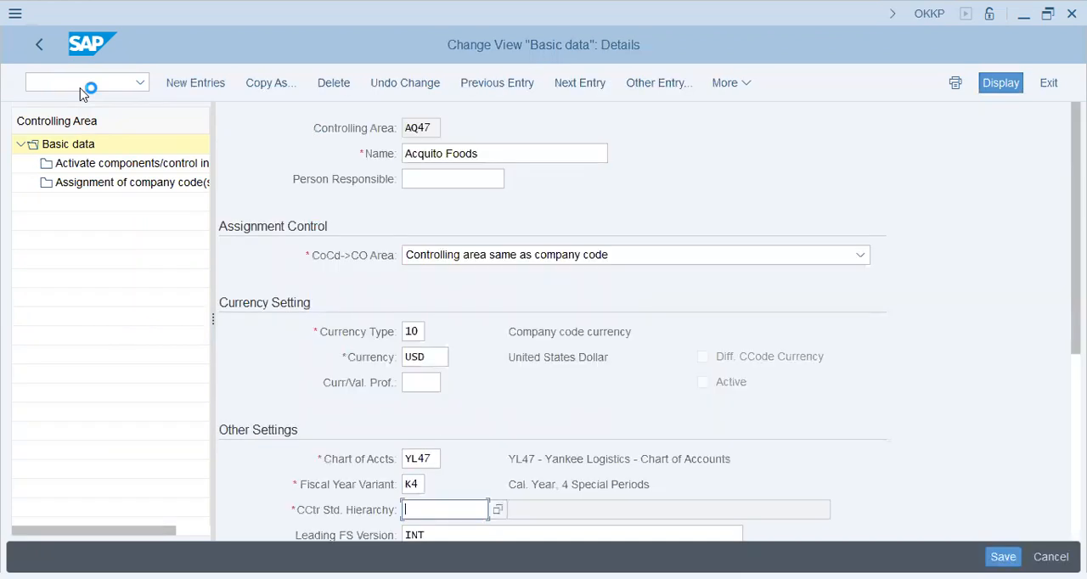
Set the cost center standard hierarchy to AQ47 and have it created as a standard hierarchy.
text(AQ5)
key(BackSpace)
text(47)
key(Return)
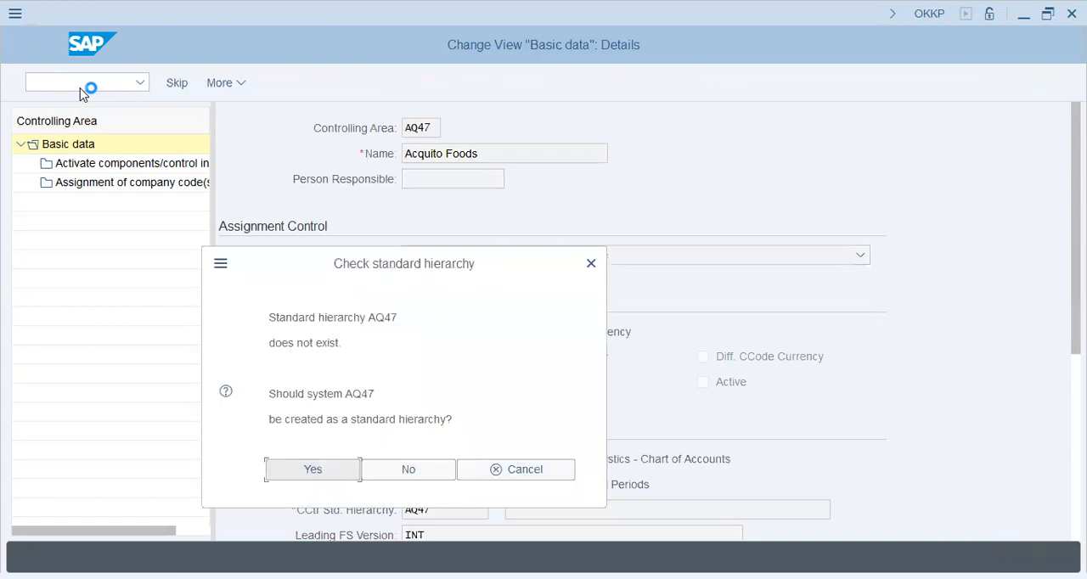
Create a new components and control indicators entry for controlling area AQ47 with fiscal year 2023.
click(116, 164)
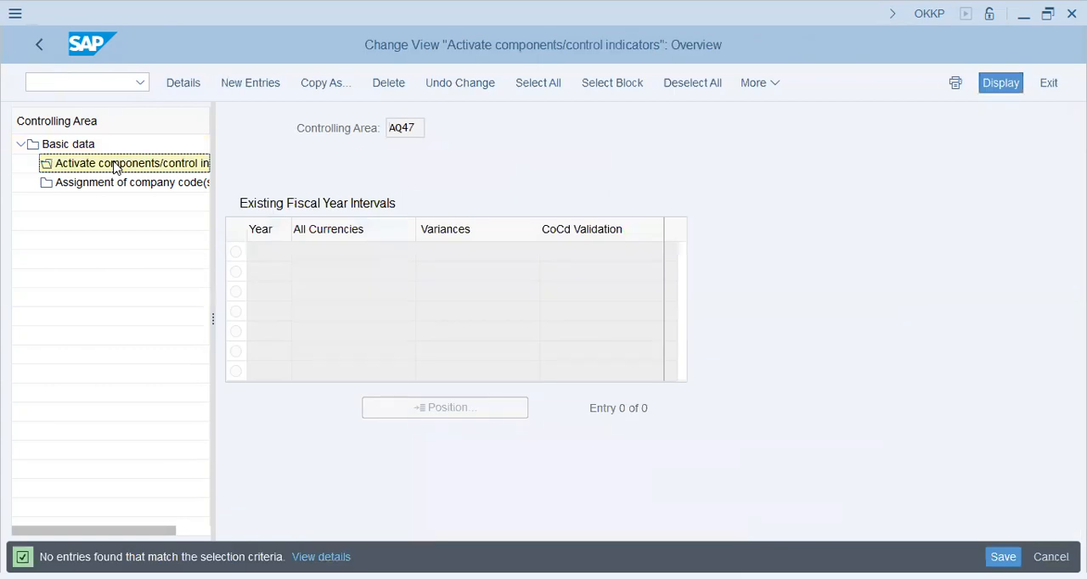
key(F5)
text(2023)
key(Tab)
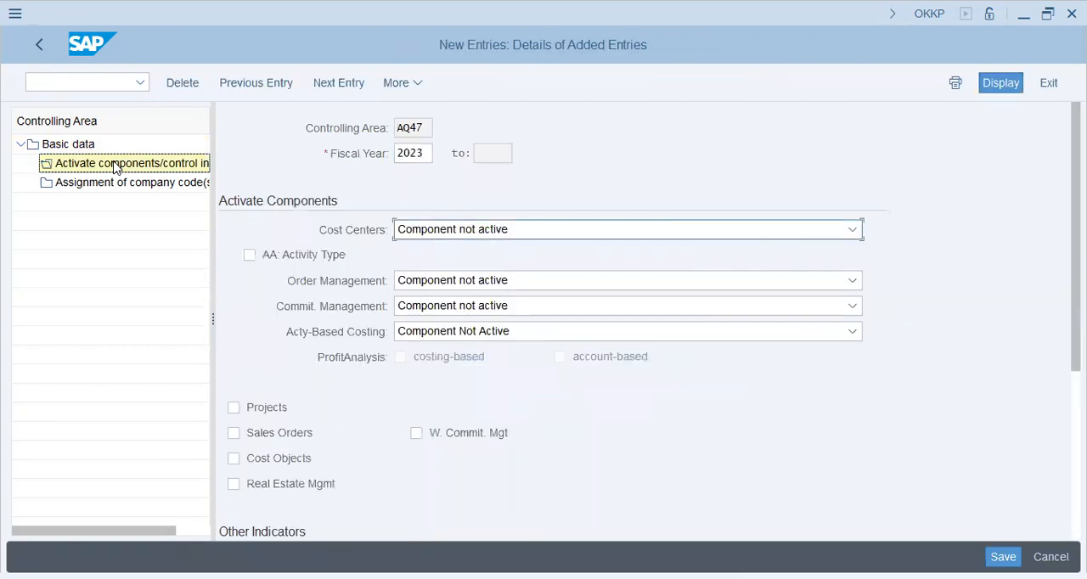
Set Cost Centers and Order Management to "Component active" and enable AA: Activity Type.
key(F4)
key(Down)
key(Return)
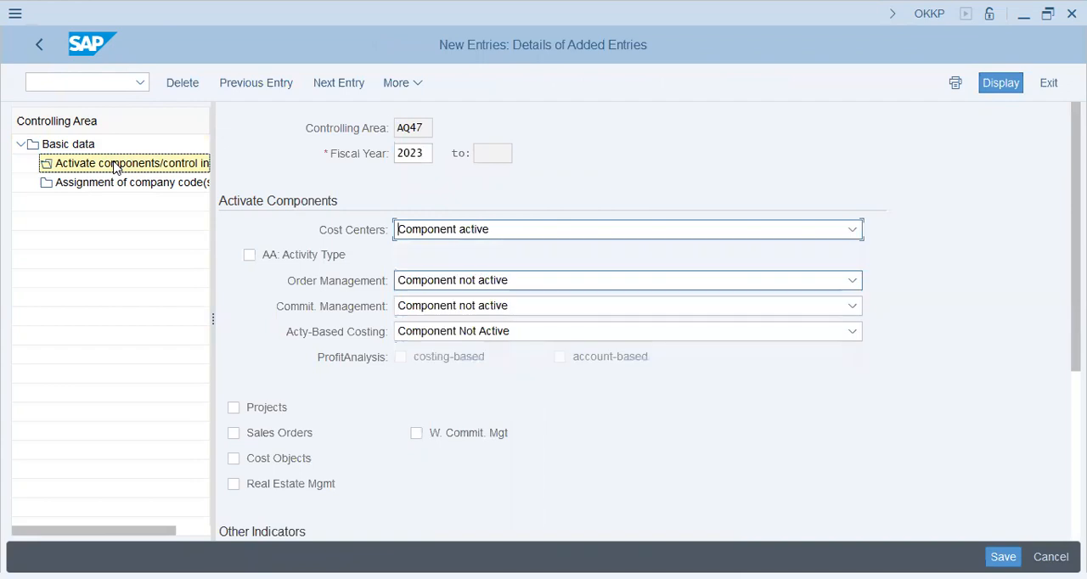
key(Tab)
key(space)
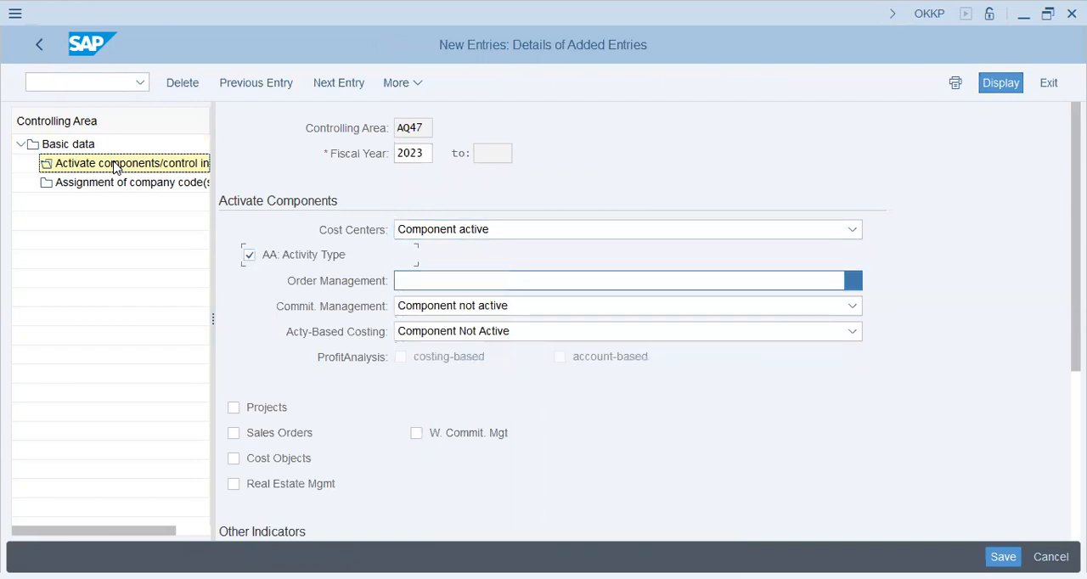
key(F4)
key(Down)
key(Return)
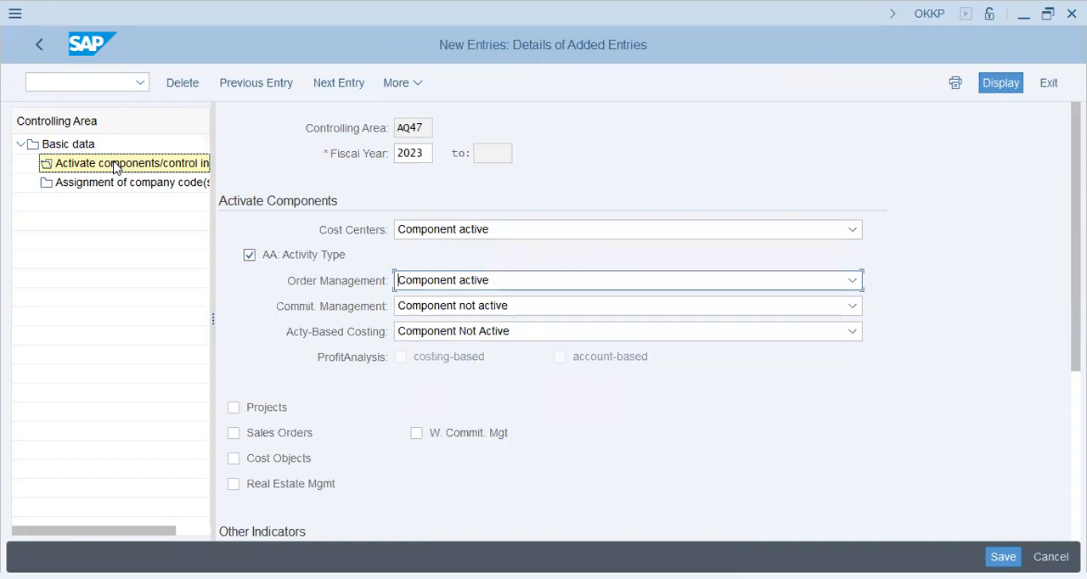
Activate the Projects, Sales Orders and Cost Objects components for fiscal year 2023.
key(Tab)
key(Tab)
key(Tab)
key(space)
key(Tab)
key(space)
key(Tab)
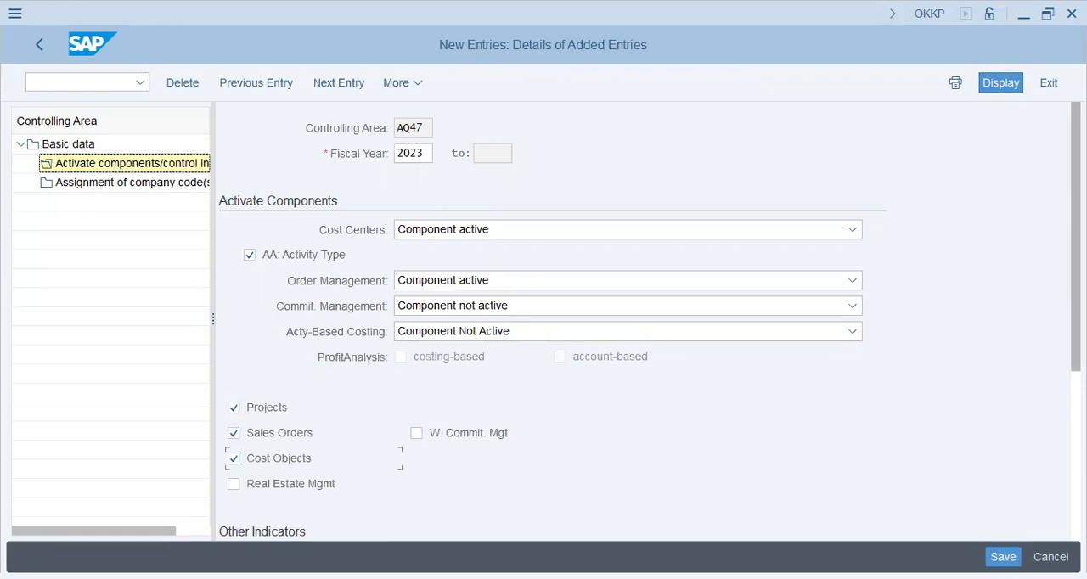
Enable the Variances indicator for fiscal year 2023 and save the controlling area settings to customizing request SA2K901171.
scroll(543, 323, down, 3)
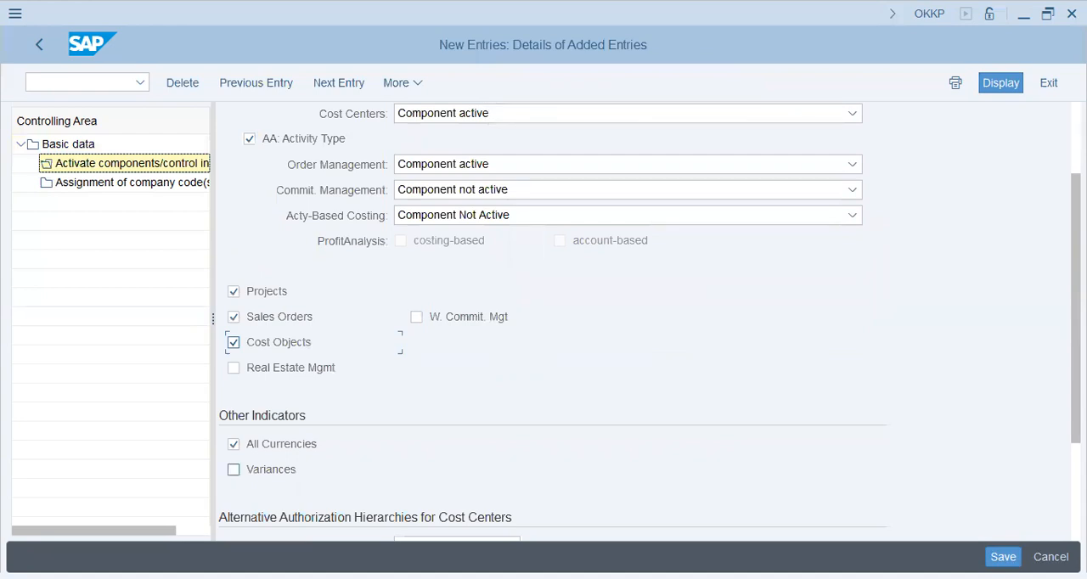
click(234, 470)
key(ctrl+s)
key(Return)
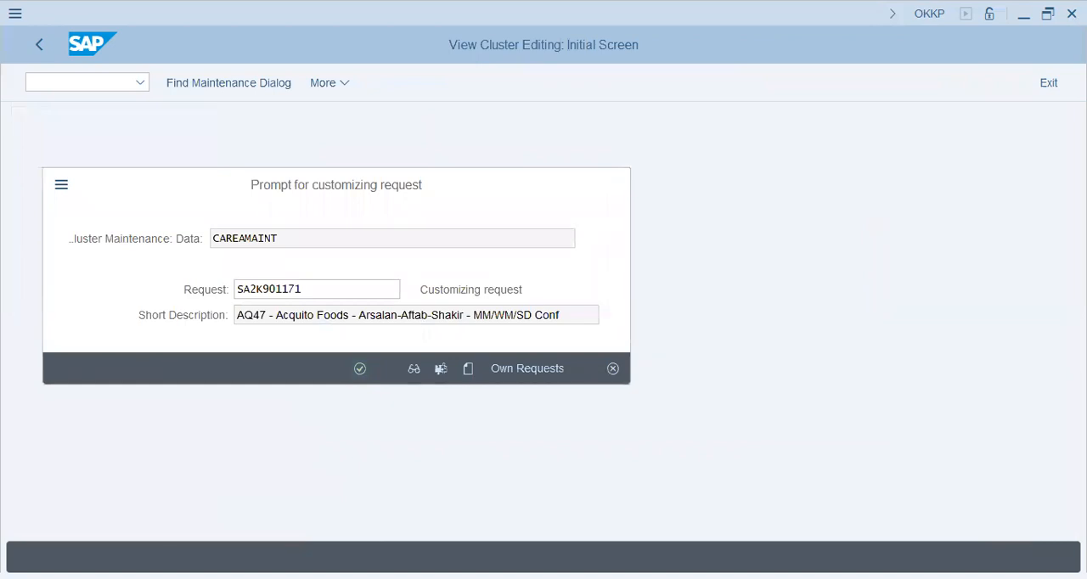
key(Return)
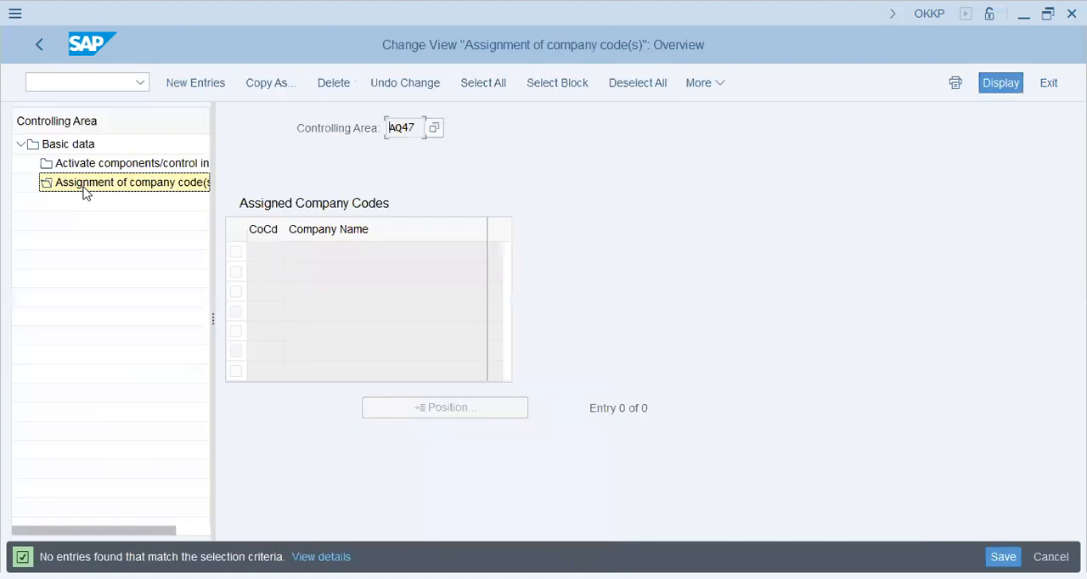
Assign company code AQ47 to controlling area AQ47, save the assignment and leave controlling area maintenance.
key(F5)
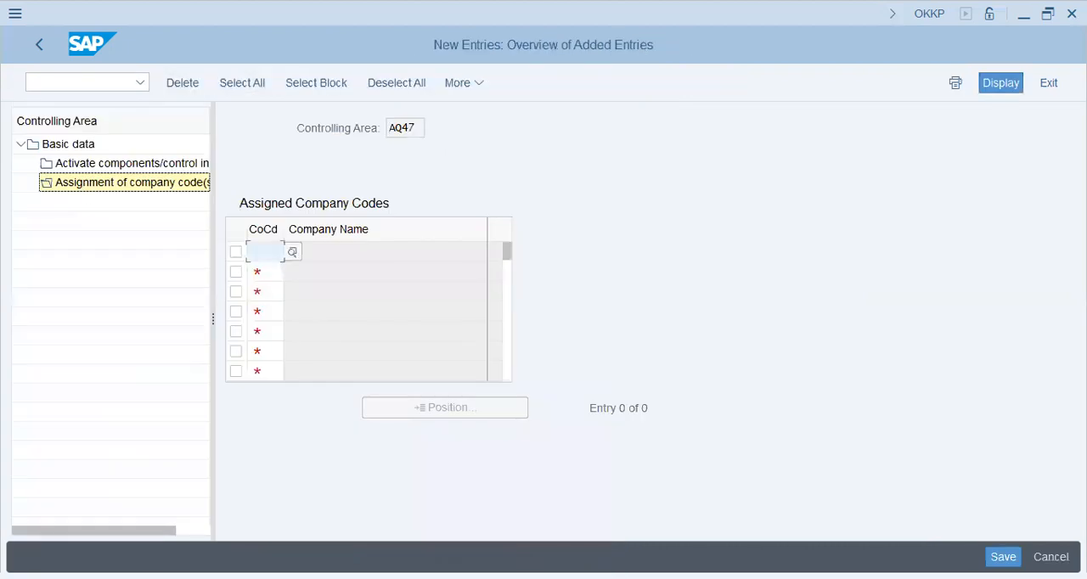
key(F4)
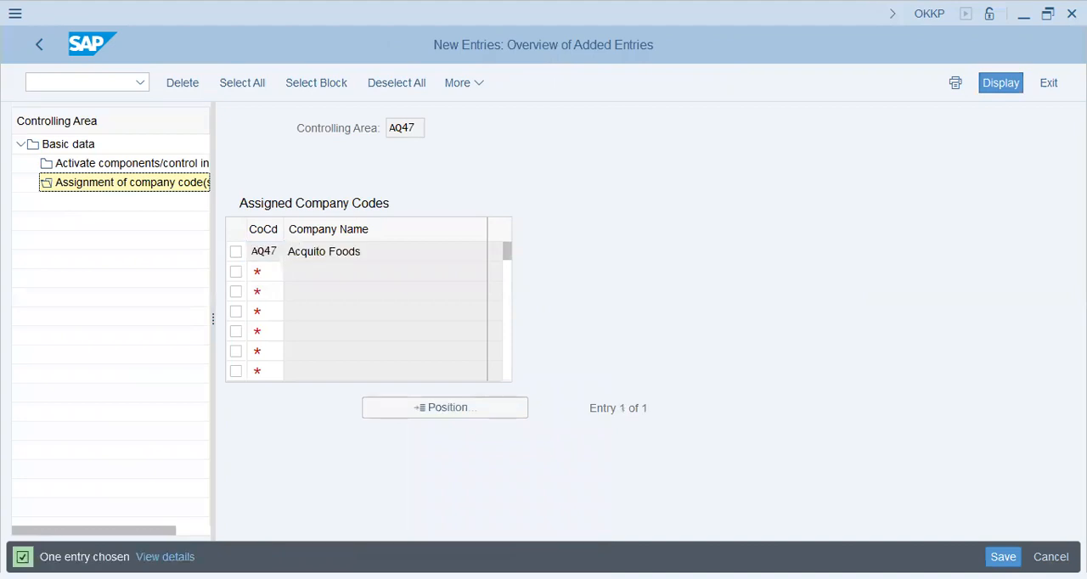
key(ctrl+s)
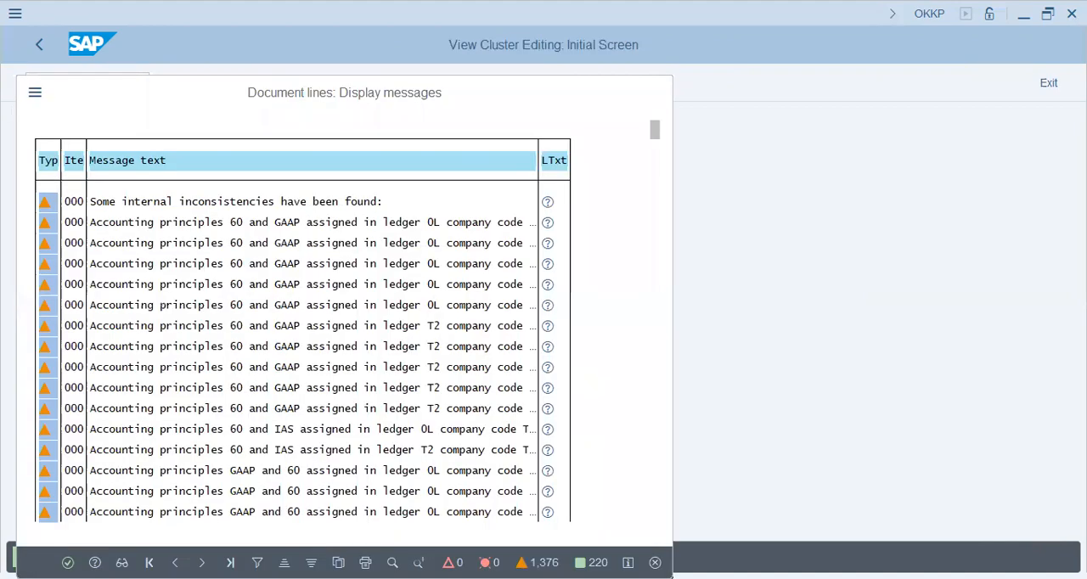
click(43, 45)
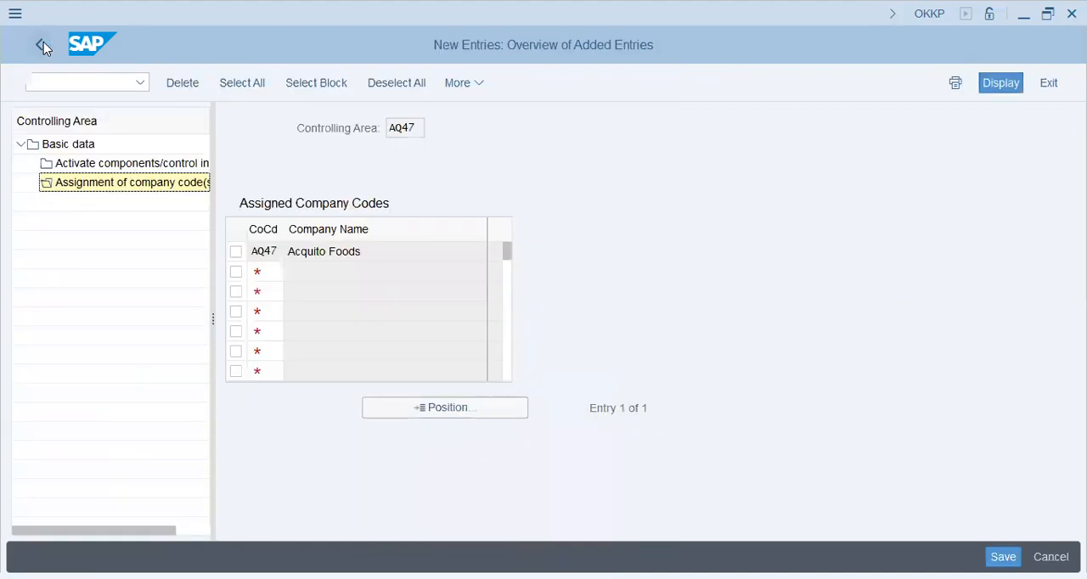
click(44, 45)
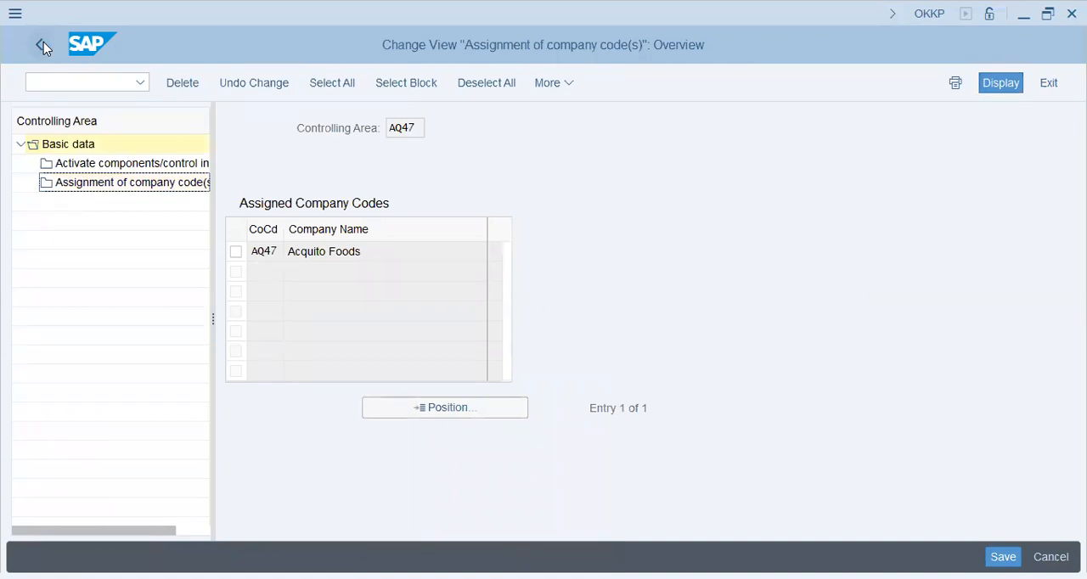
click(43, 45)
Open the SAP Reference IMG through transaction SPRO.
text(spro)
key(Return)
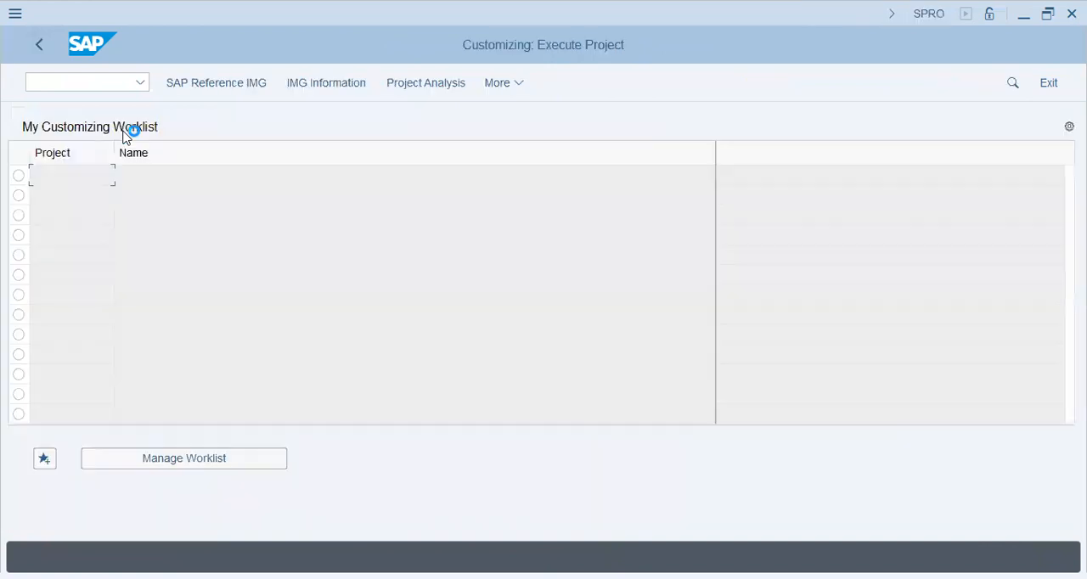
key(F5)
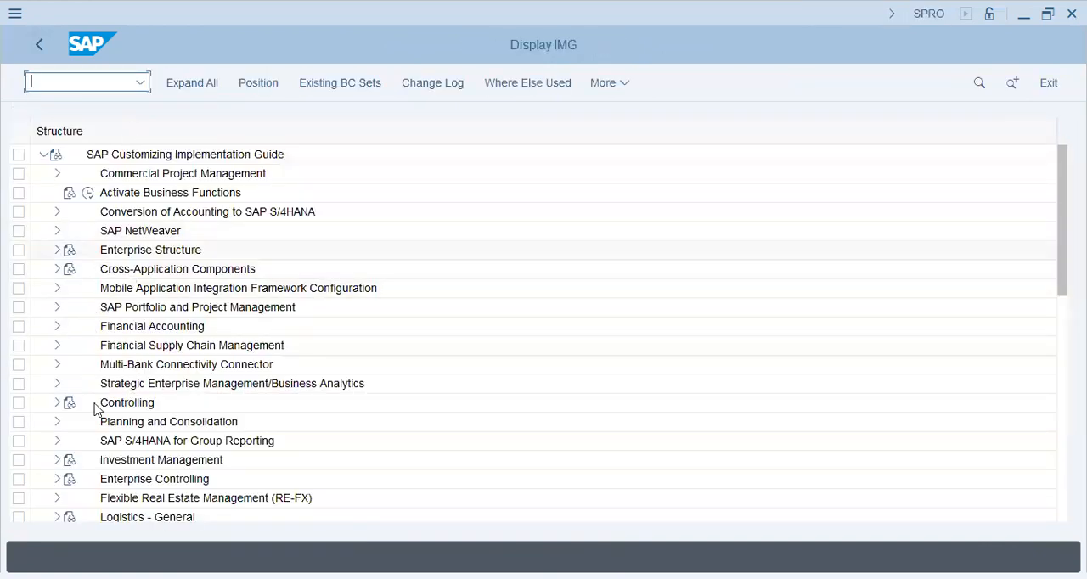
Open Assign Currency and Valuation Profile to Controlling Area in the Basic Settings for multiple valuation approaches under Financial Accounting ledgers.
click(57, 327)
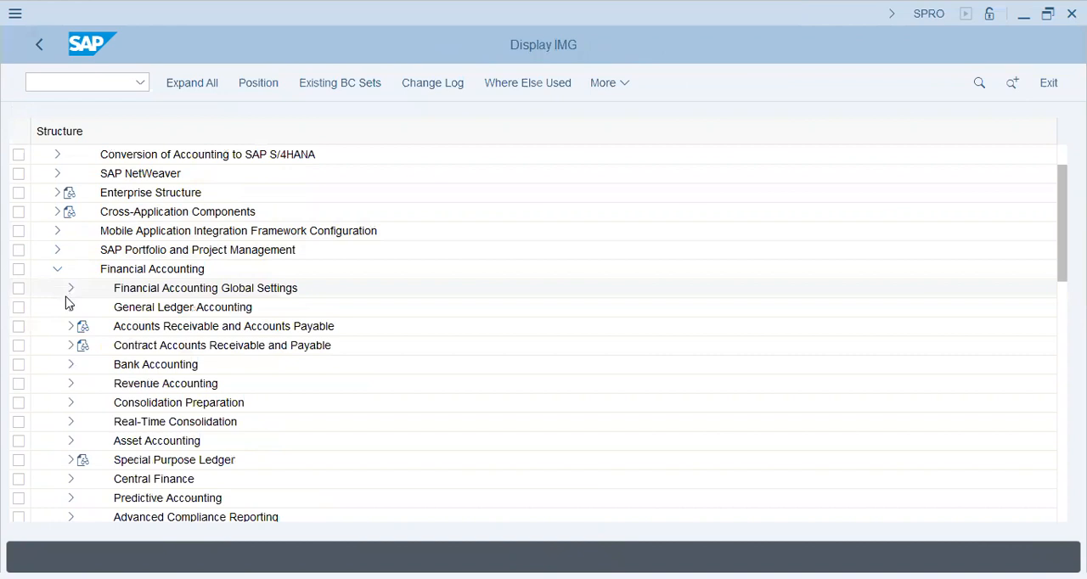
click(70, 290)
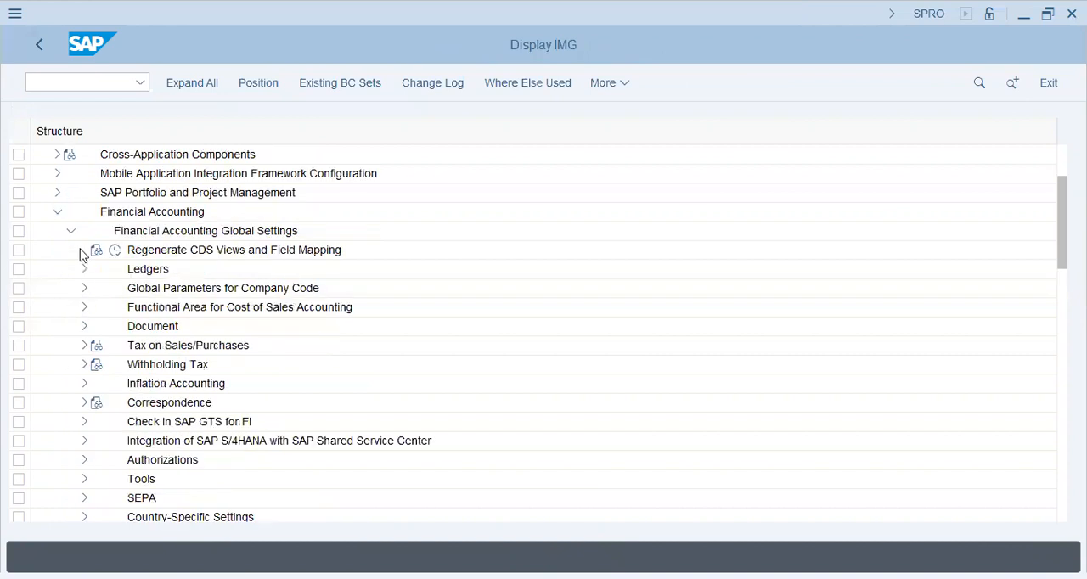
click(82, 272)
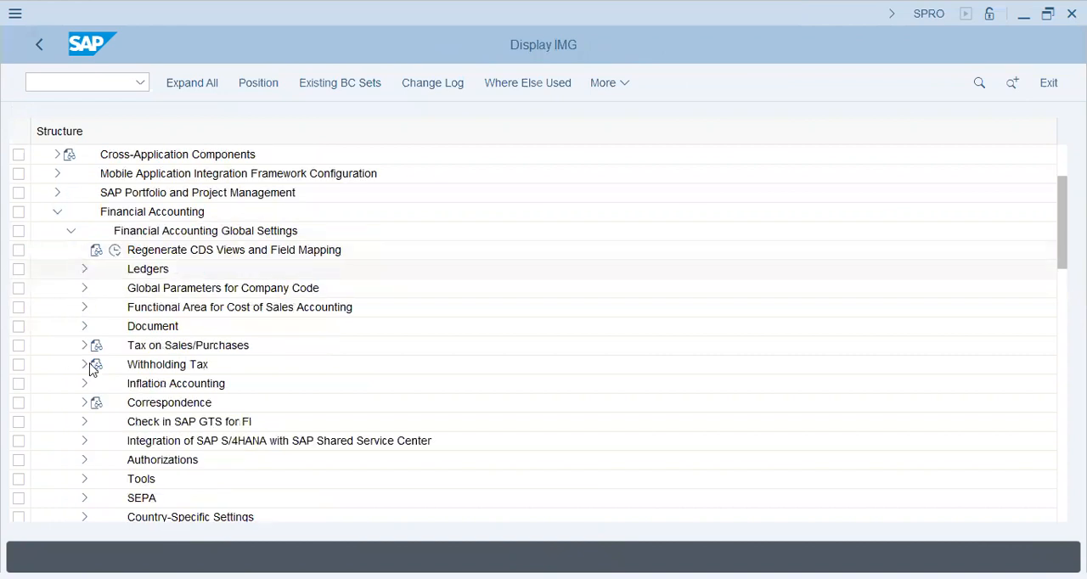
click(96, 348)
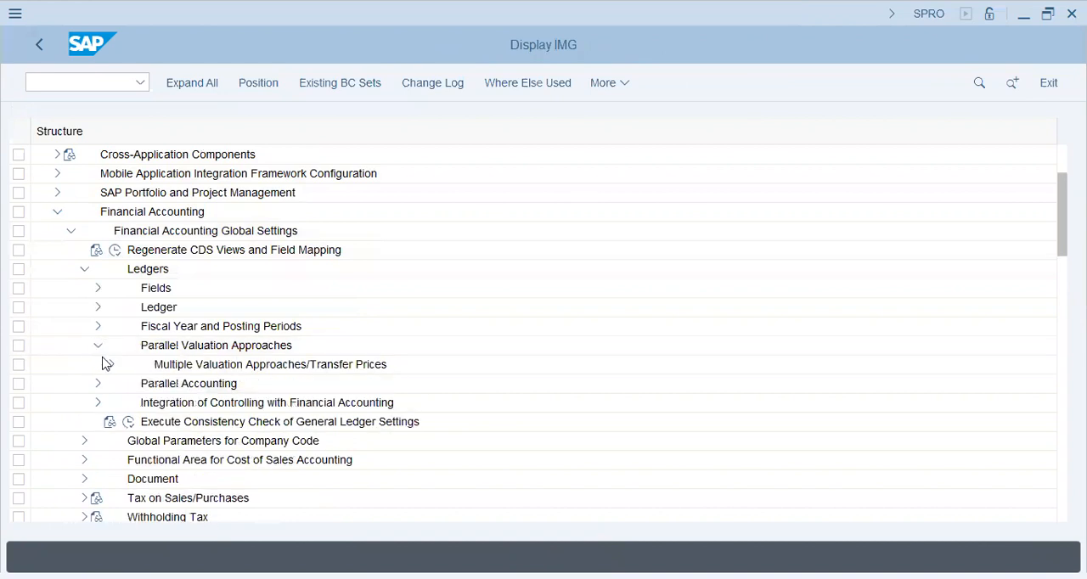
click(110, 366)
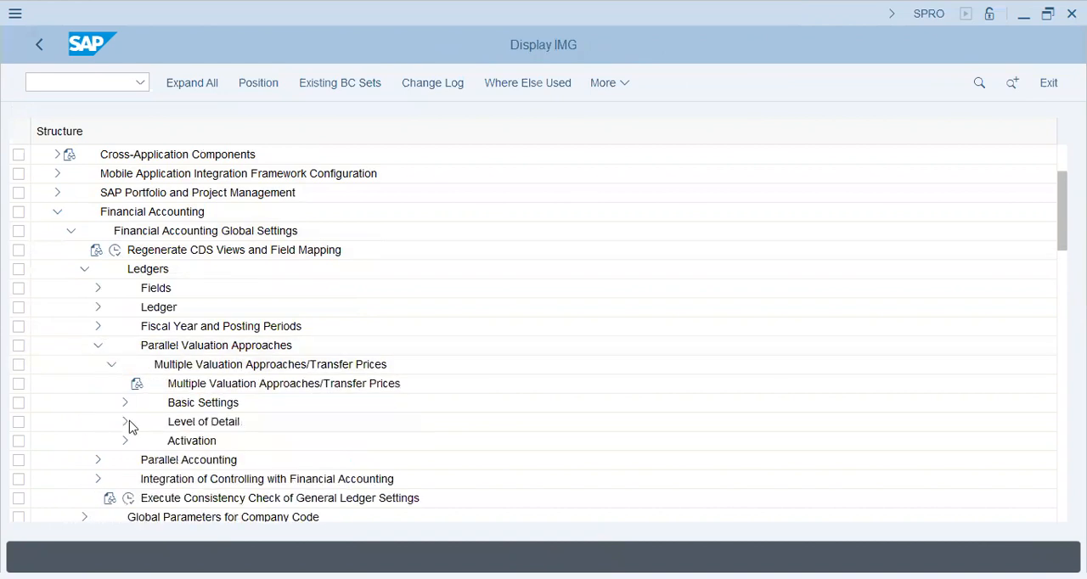
click(123, 405)
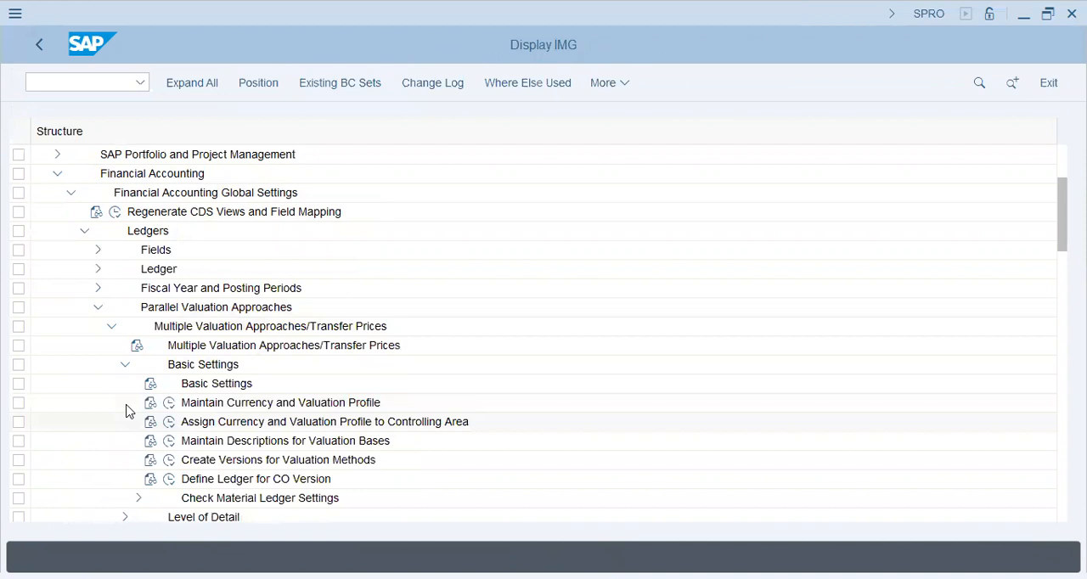
key(Left)
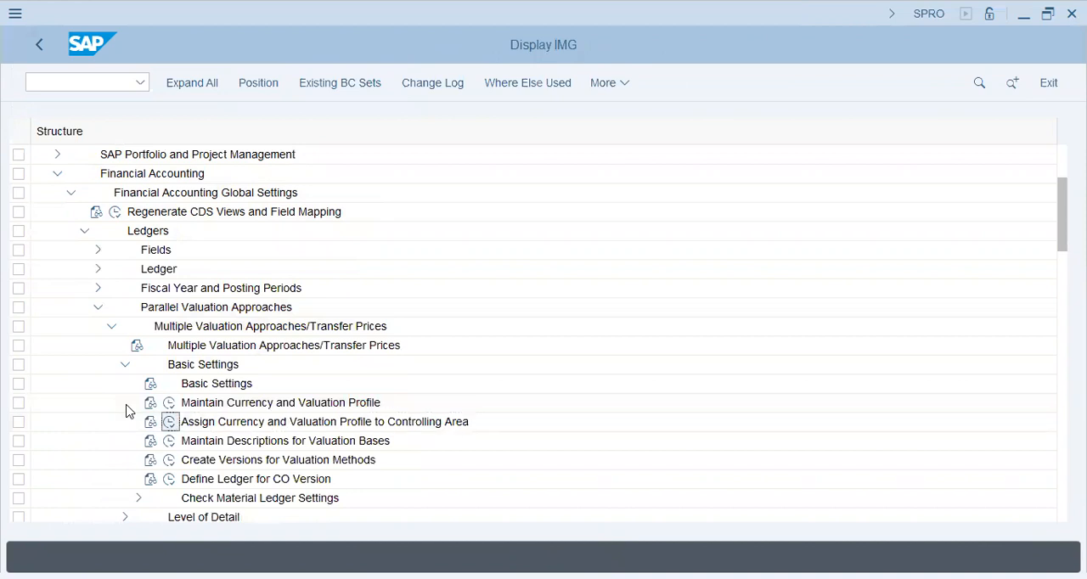
key(Return)
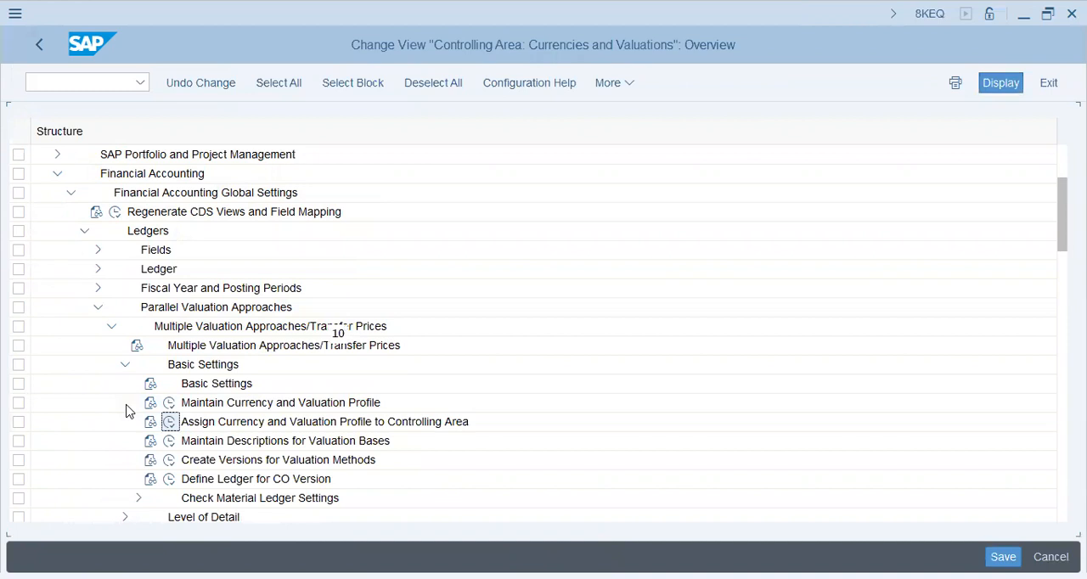
Assign currency and valuation profile AQ47 to controlling area AQ47, save it to the customizing request and return to the IMG.
text(aq47)
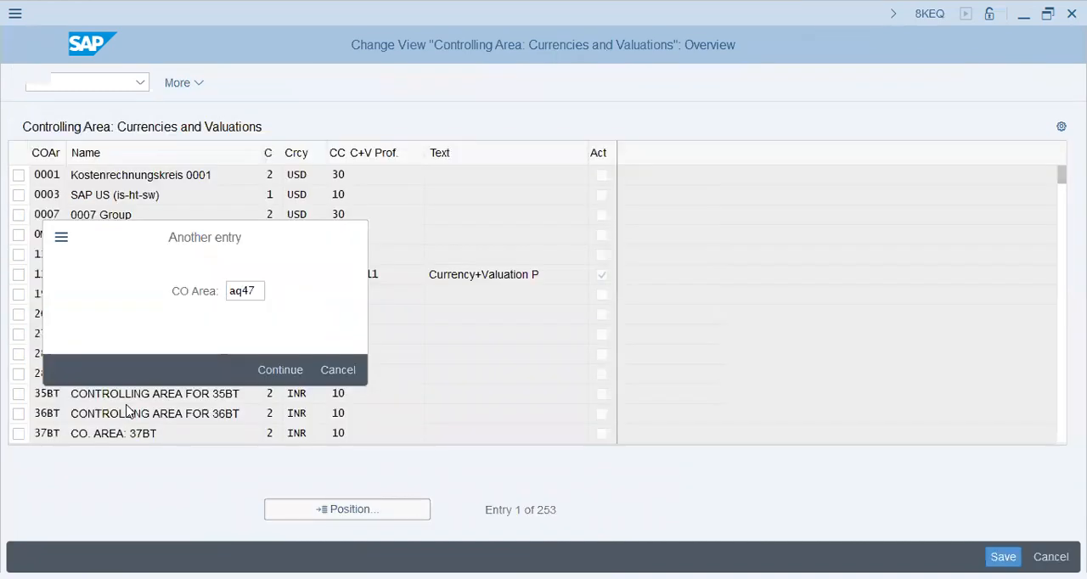
key(Return)
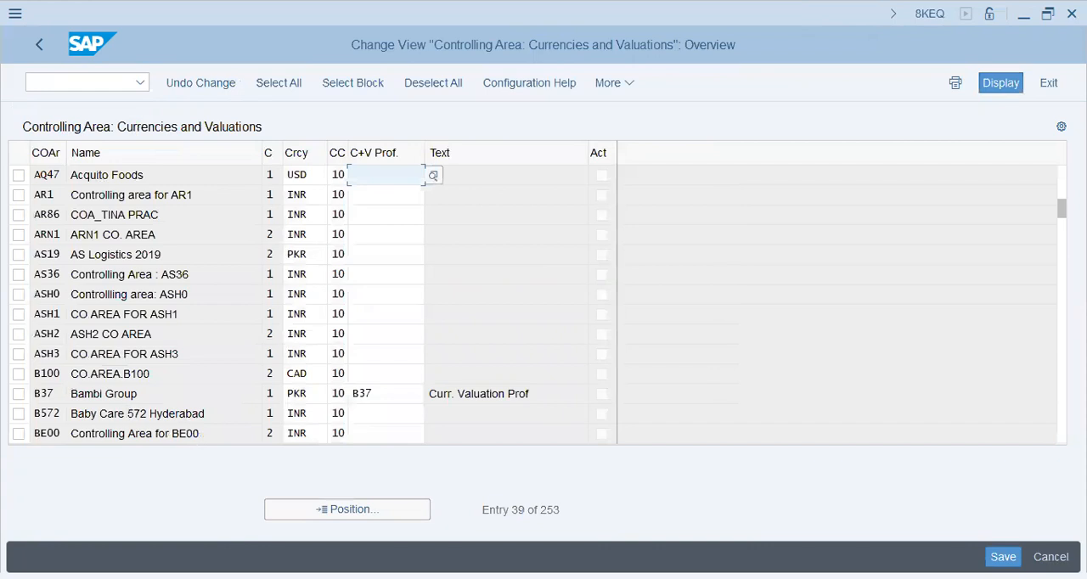
text(AQ47)
key(Return)
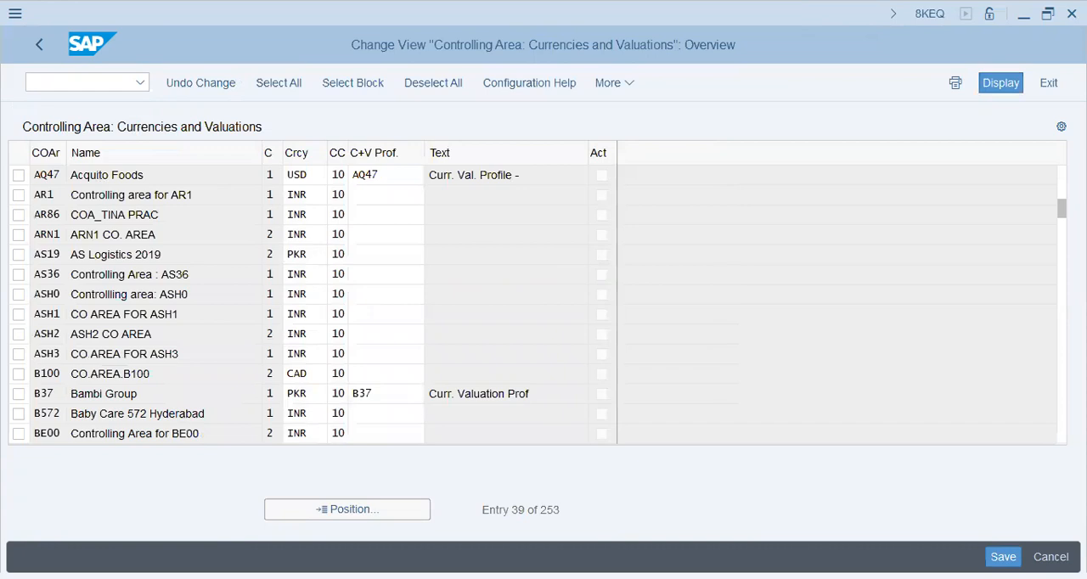
key(ctrl+s)
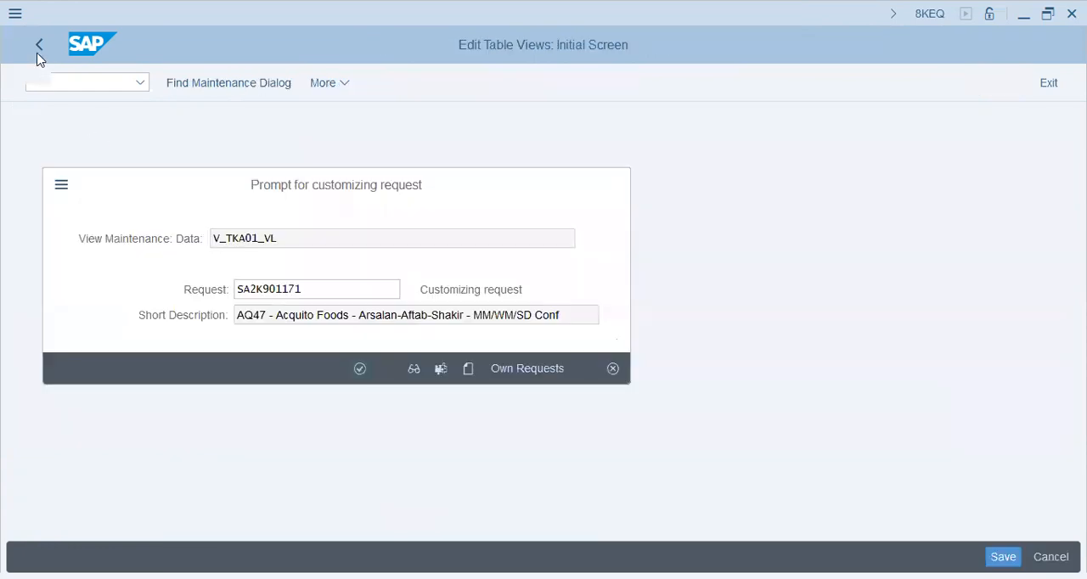
click(37, 56)
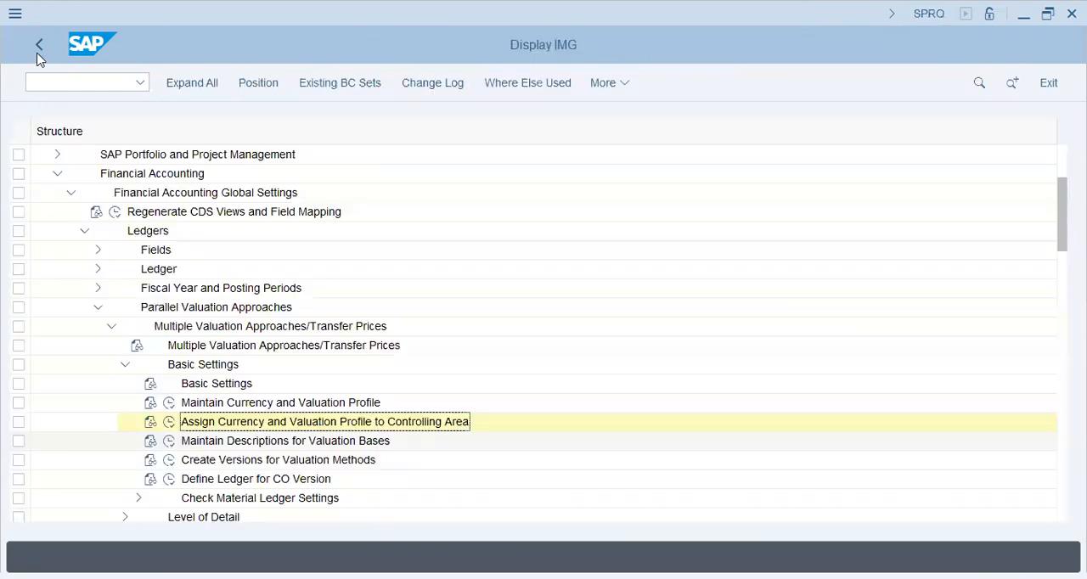
Define the ledger for the CO version with a new entry for CO area AQ47, version 0 and ledger 0L, and save it.
click(169, 479)
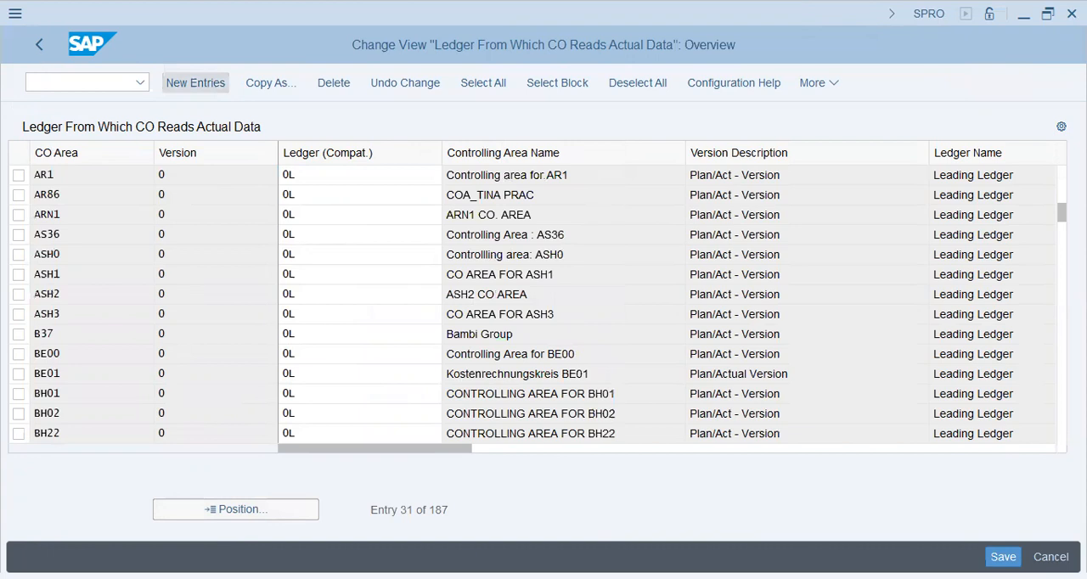
text(aq47)
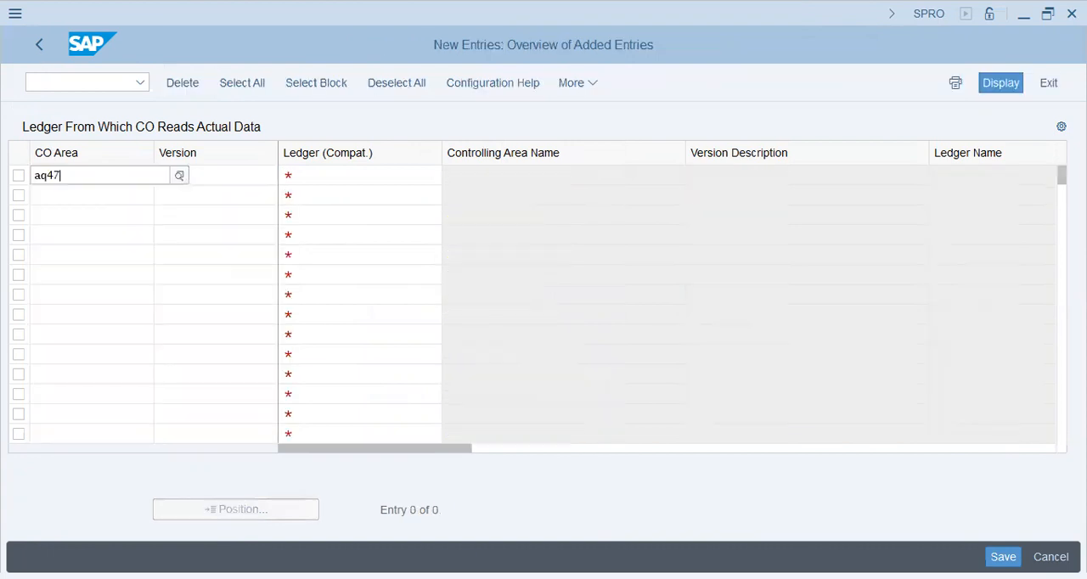
key(Return)
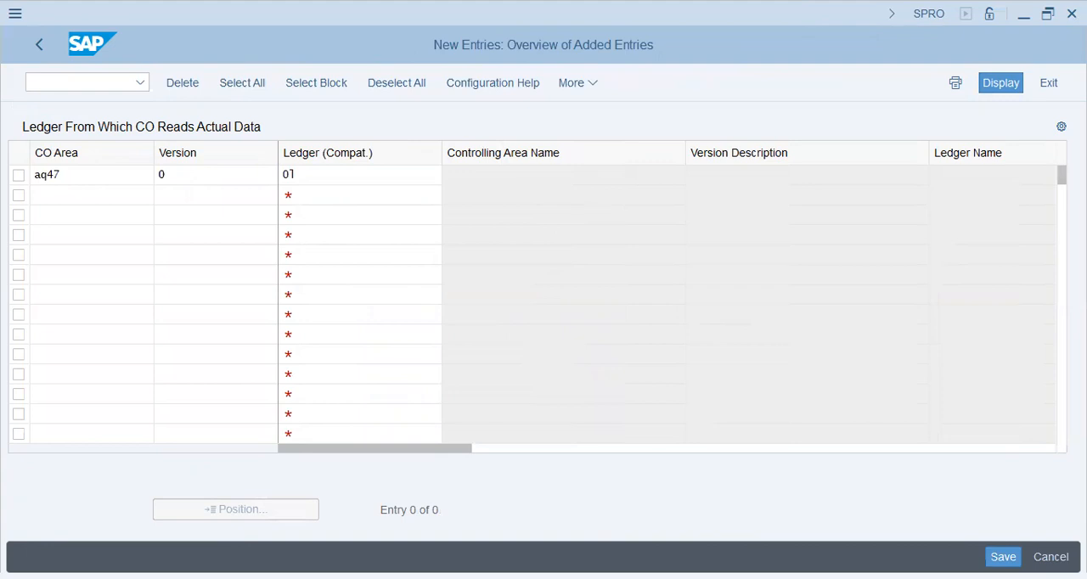
key(Return)
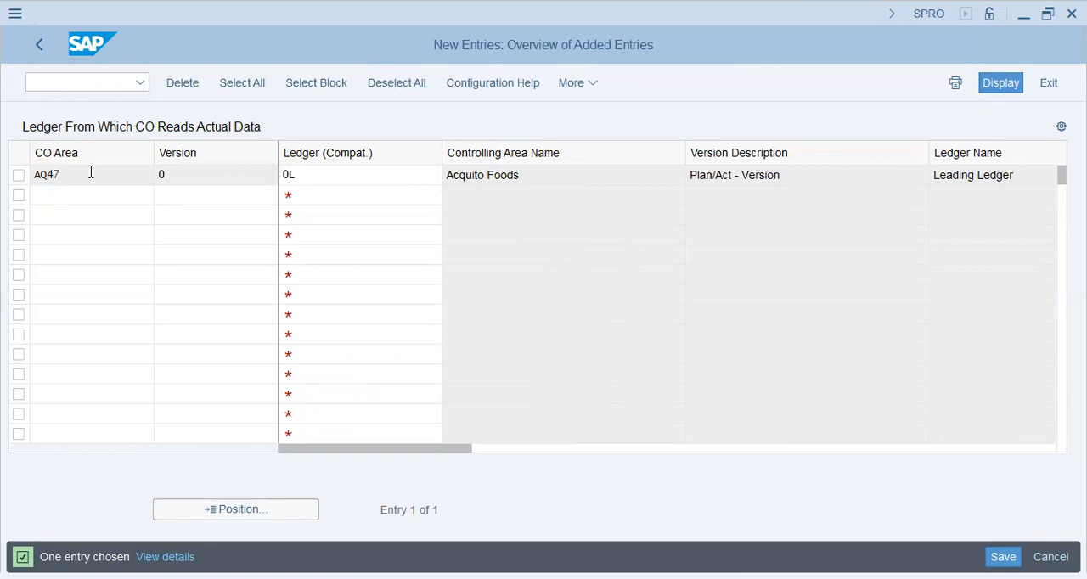
key(ctrl+s)
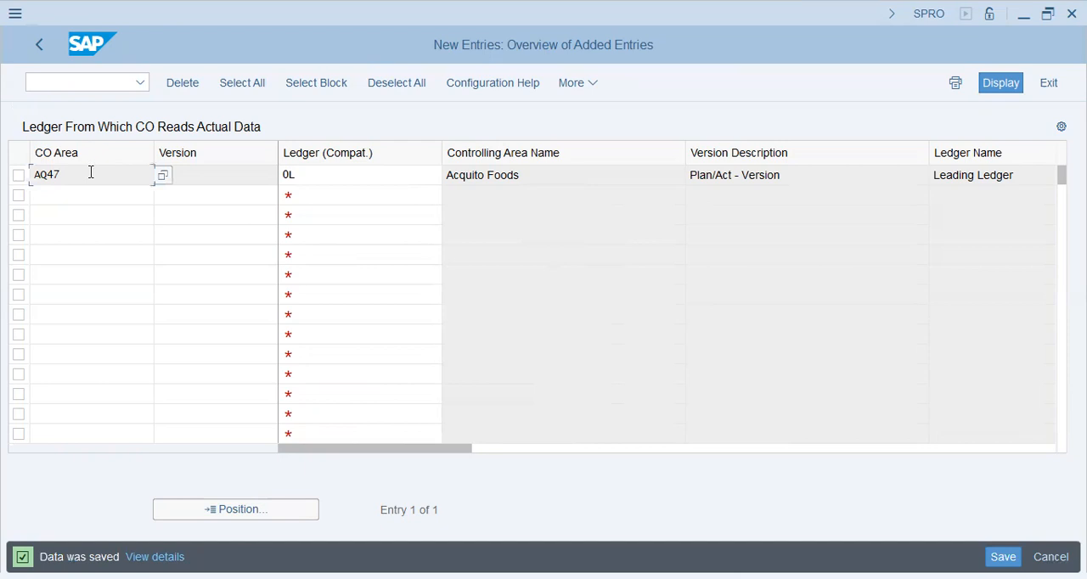
Review the saved AQ47 ledger entry, examining its CO area, available CO versions, assigned ledger and ledger name.
drag(76, 175, 4, 185)
key(Tab)
text(0)
drag(174, 176, 124, 176)
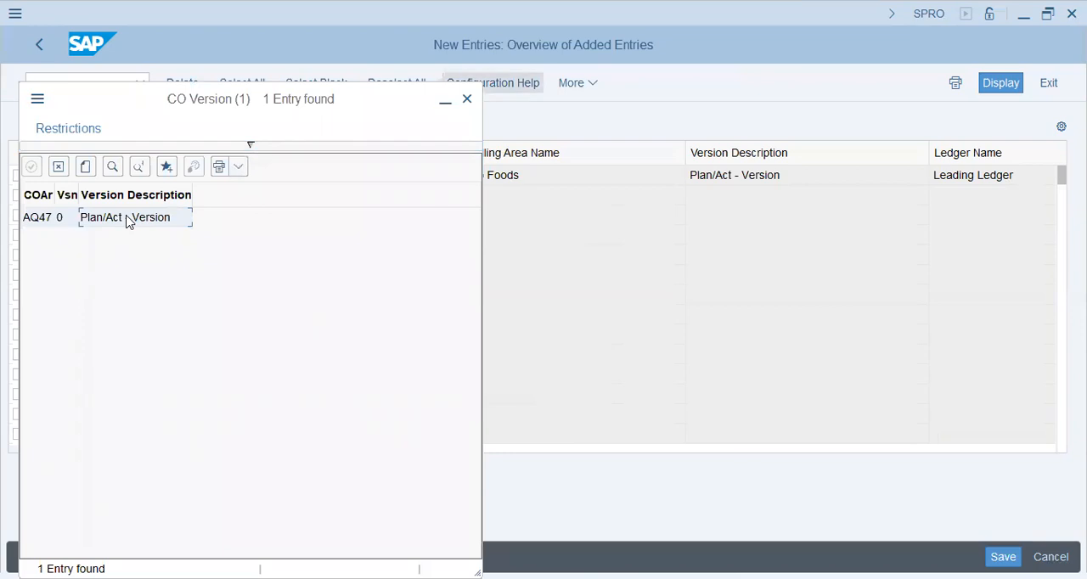
double_click(127, 221)
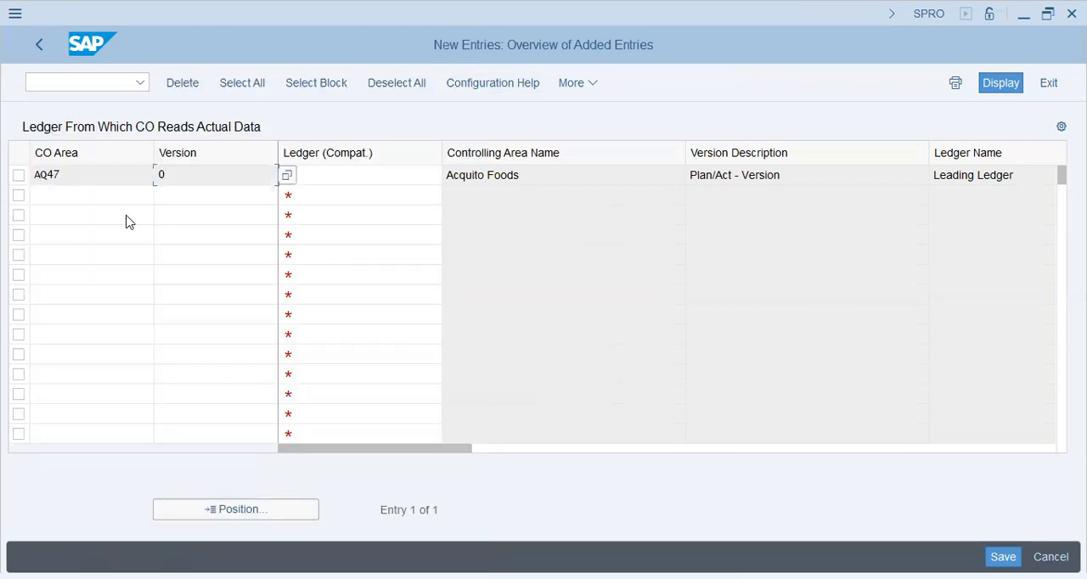
text(0L)
key(Return)
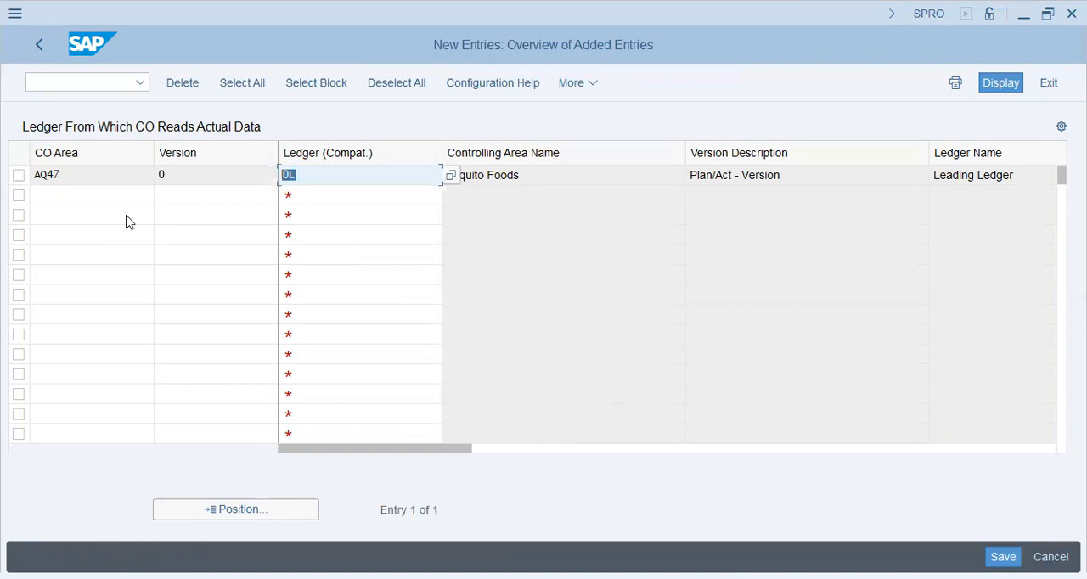
click(1040, 175)
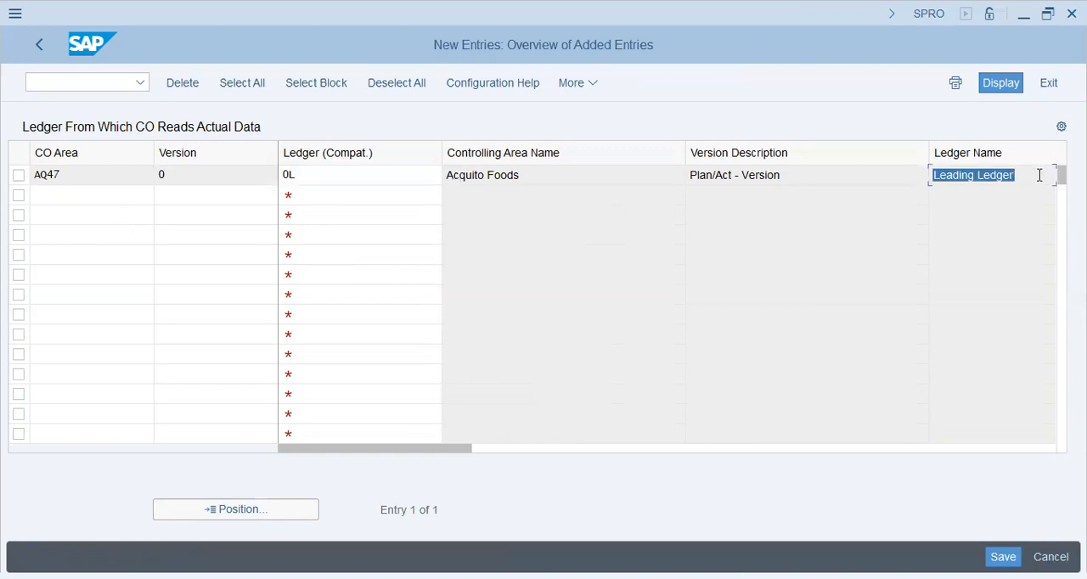
key(Return)
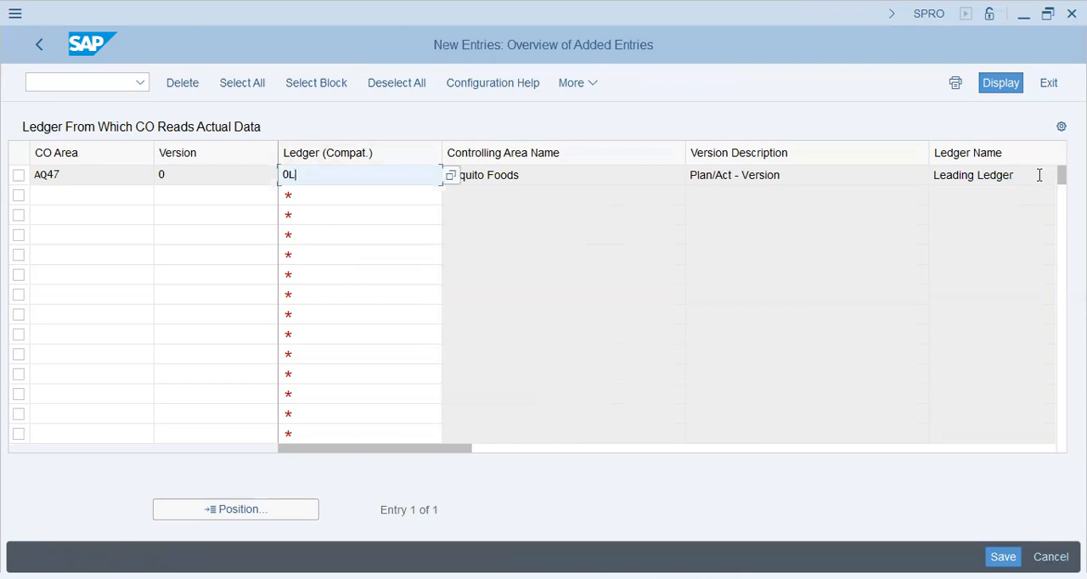
key(ctrl+a)
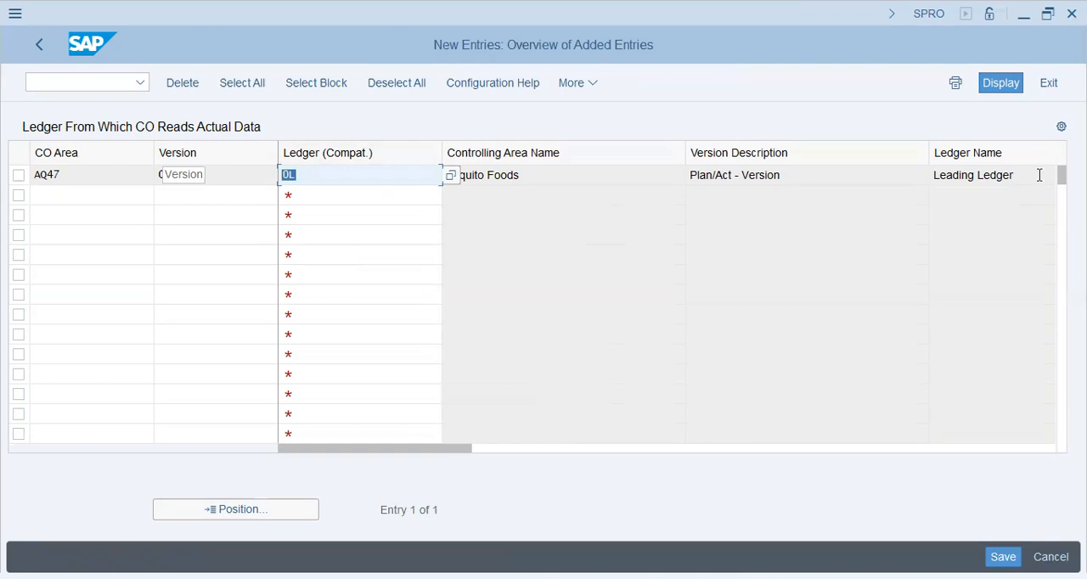
key(Right)
key(ctrl+a)
key(Right)
key(ctrl+a)
key(Right)
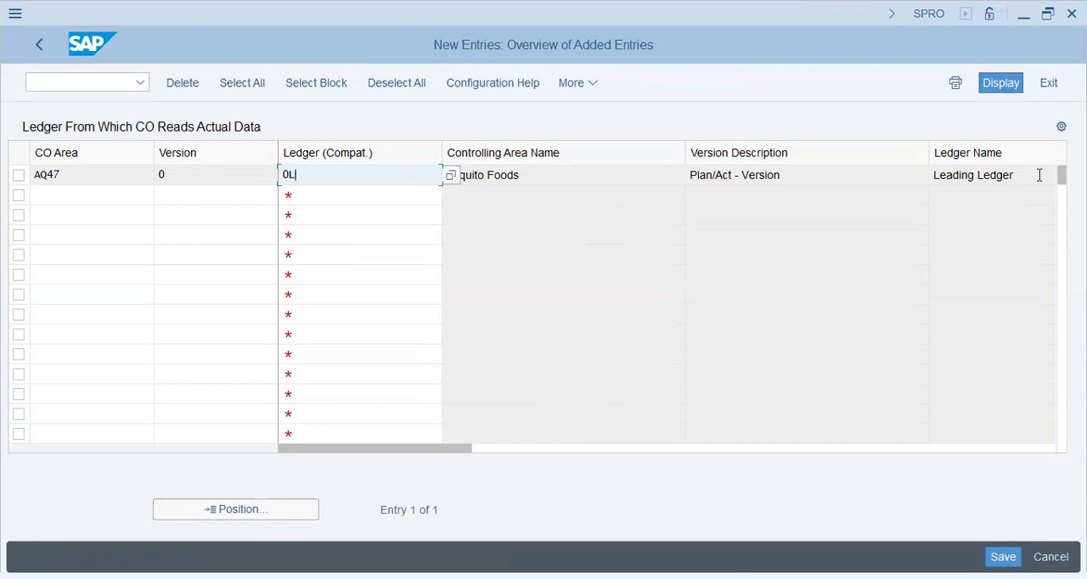
Leave the CO version ledger entries and open Assign Currency Types and Define Material Ledger Types under Check Material Ledger Settings.
click(6, 205)
click(38, 46)
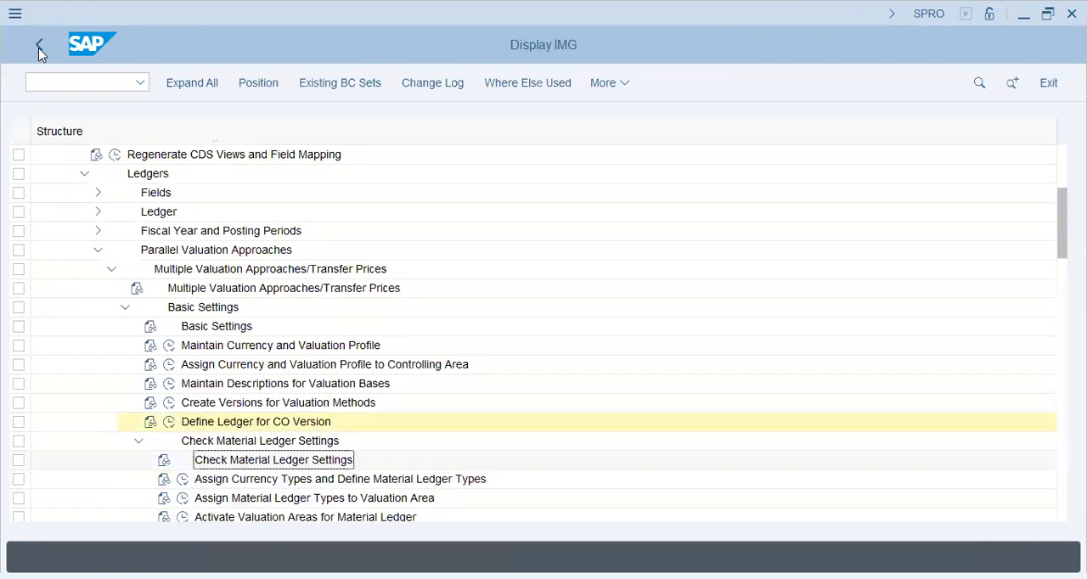
click(183, 479)
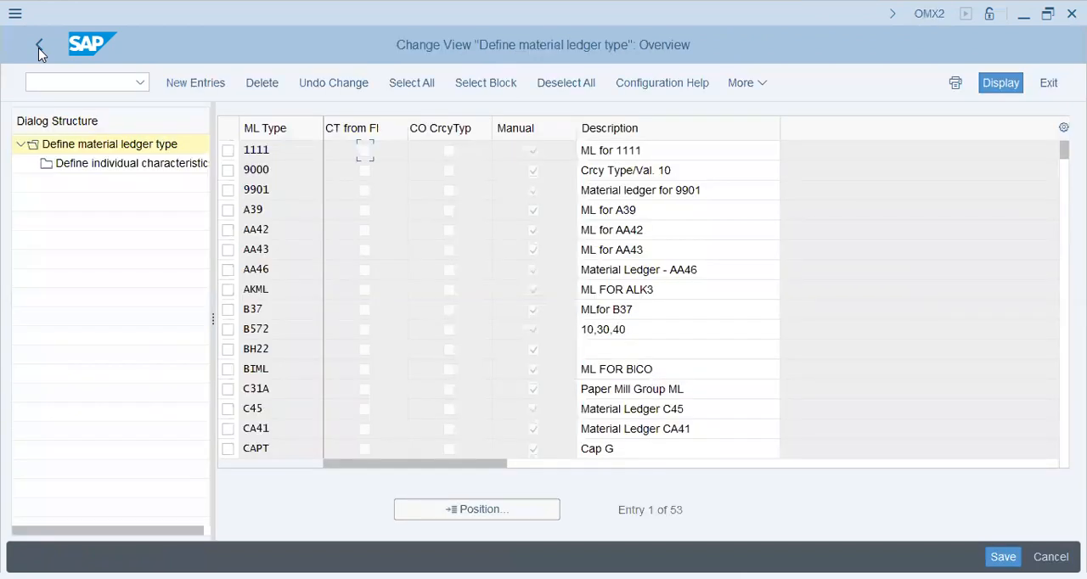
Create material ledger type AQ47 with currency type 10, save it to the customizing request and return to the IMG.
key(F5)
text(aq)
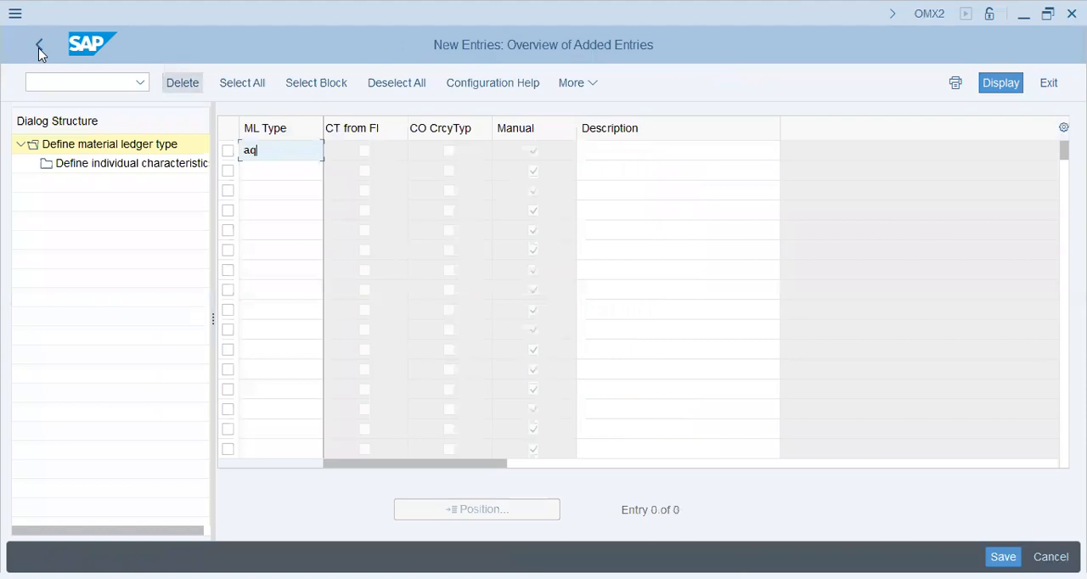
text(47)
key(Tab)
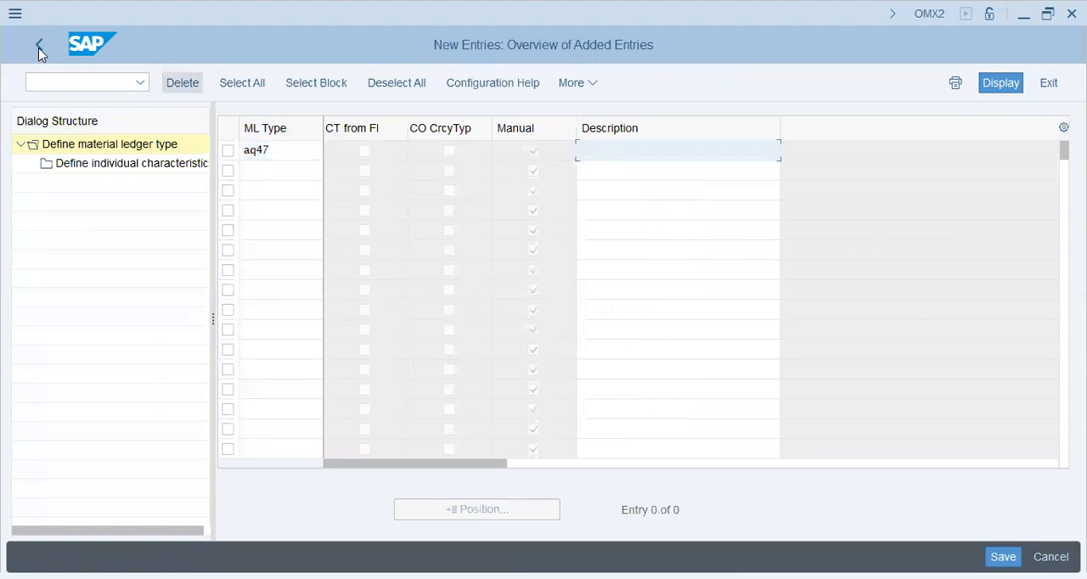
key(Return)
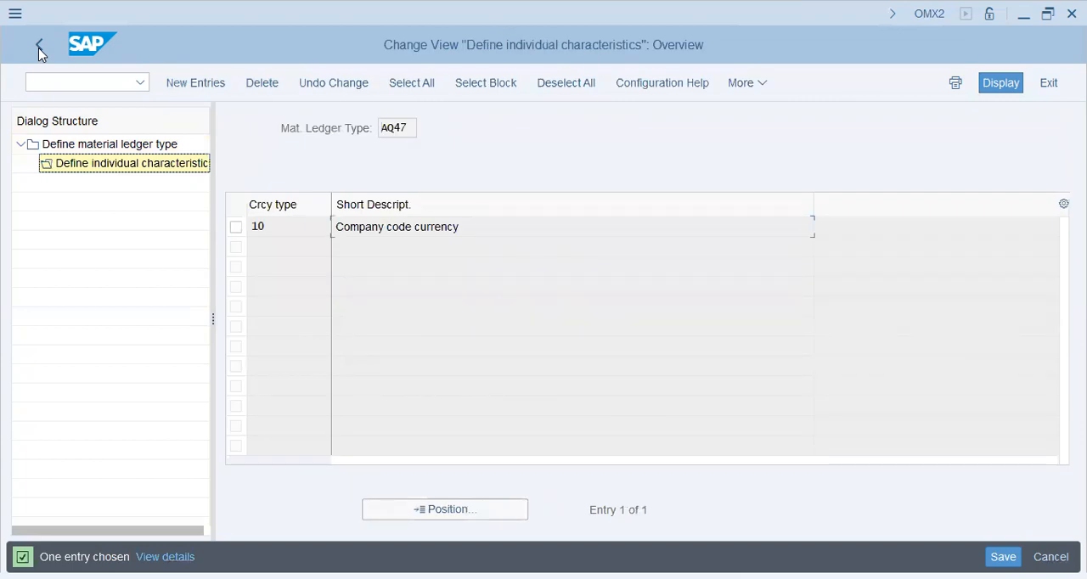
click(39, 48)
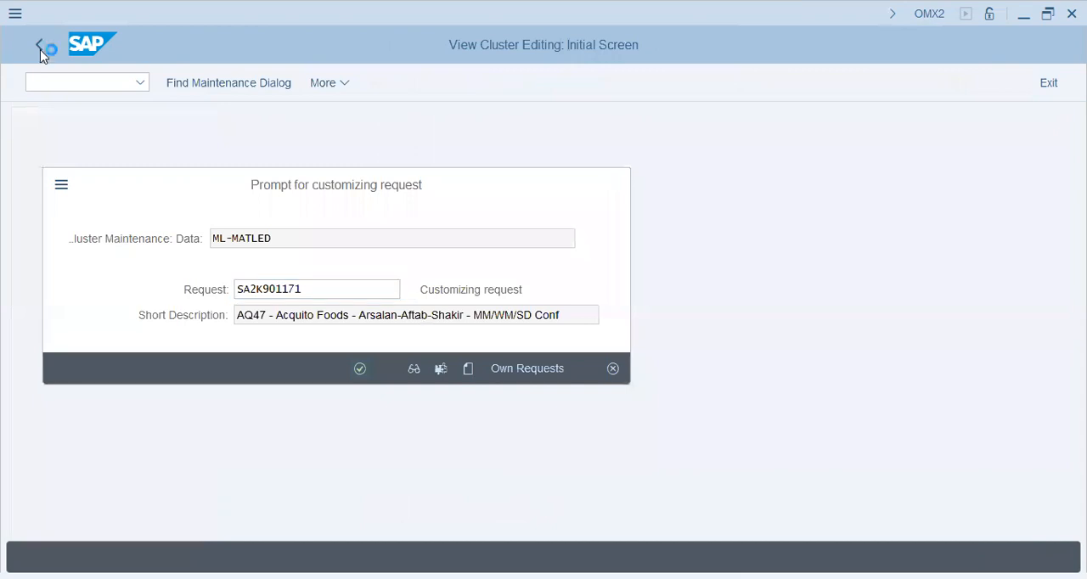
key(Return)
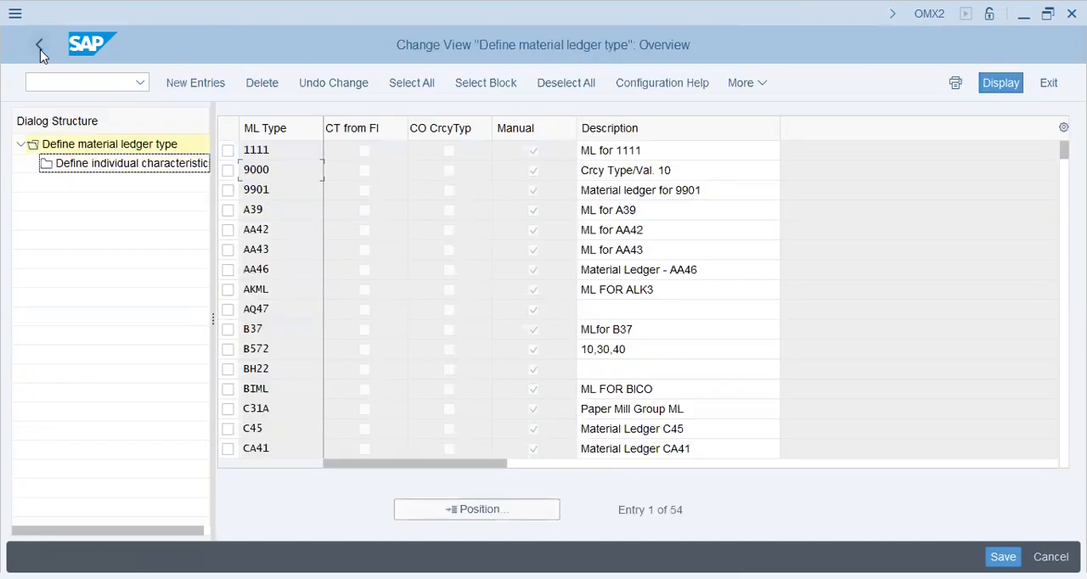
click(40, 50)
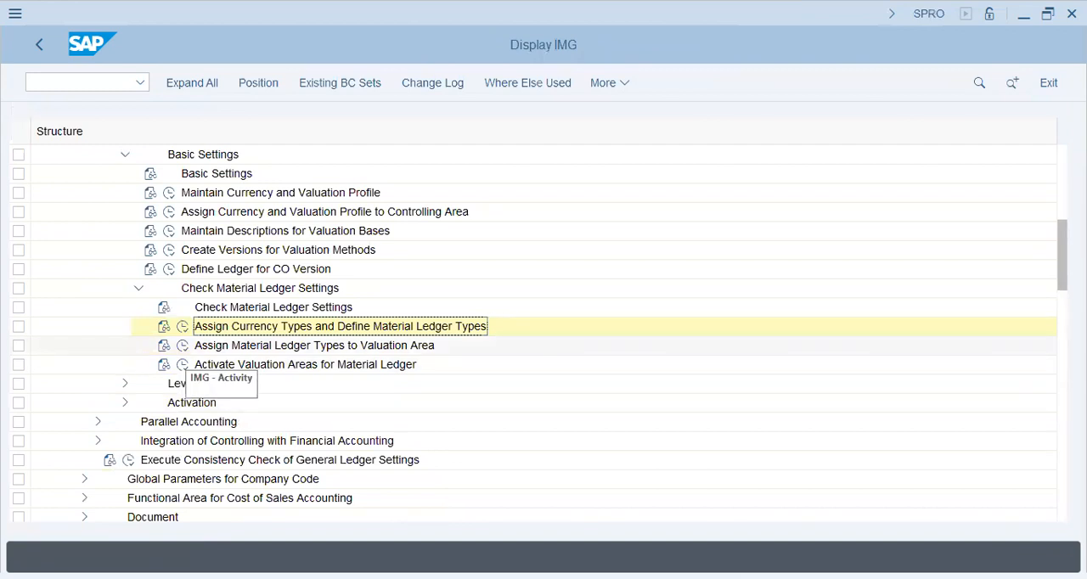
In Assign Material Ledger Types to Valuation Area, add a new entry assigning material ledger type AQ47 to valuation area AQ47.
click(184, 346)
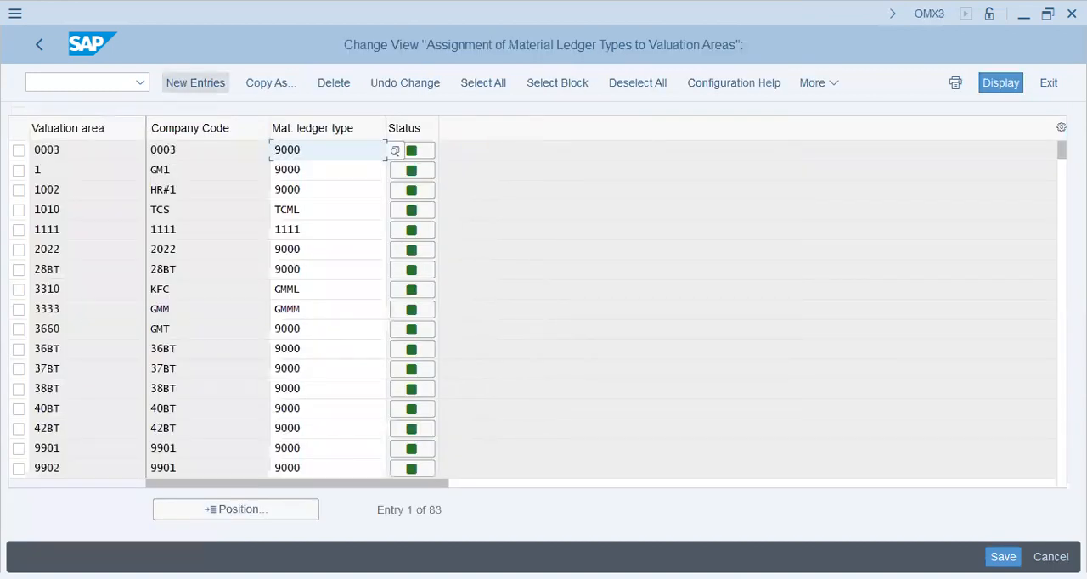
click(196, 83)
text(aq)
text(5)
text(7)
key(Tab)
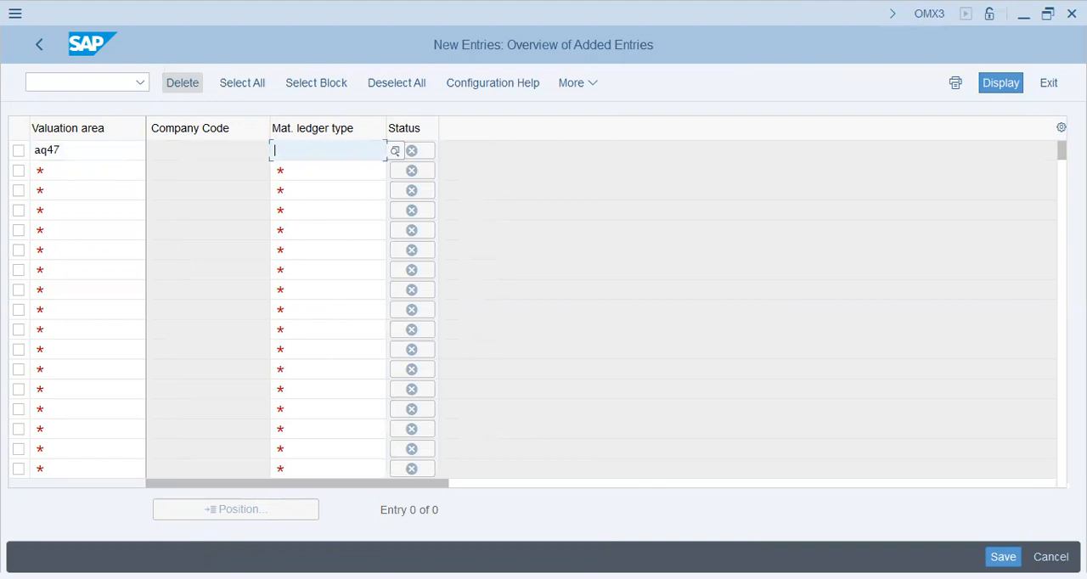
text(aq47)
key(Return)
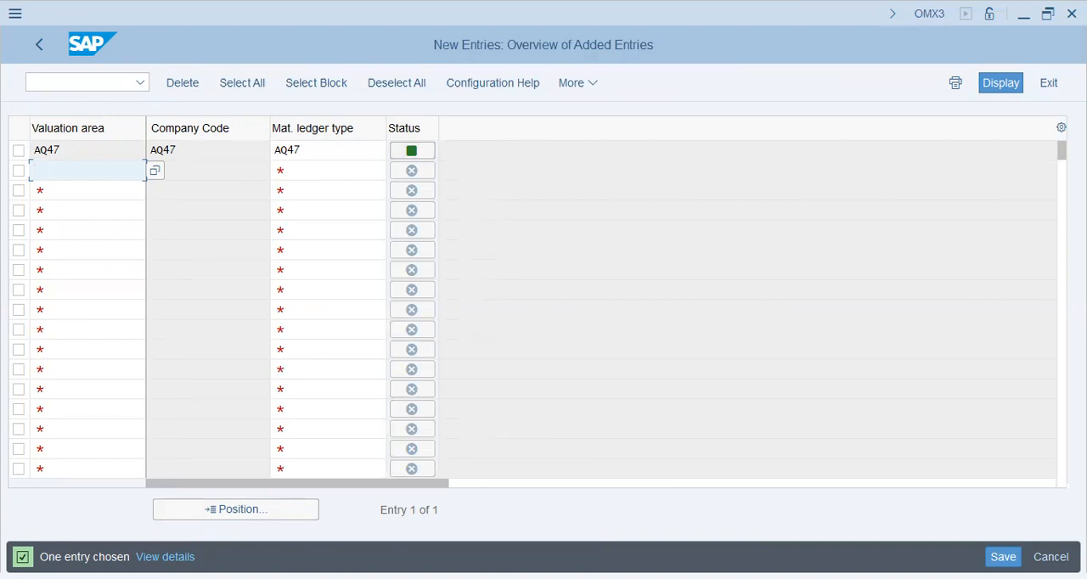
Save the valuation area assignment to the customizing request and return to the IMG.
key(ctrl+s)
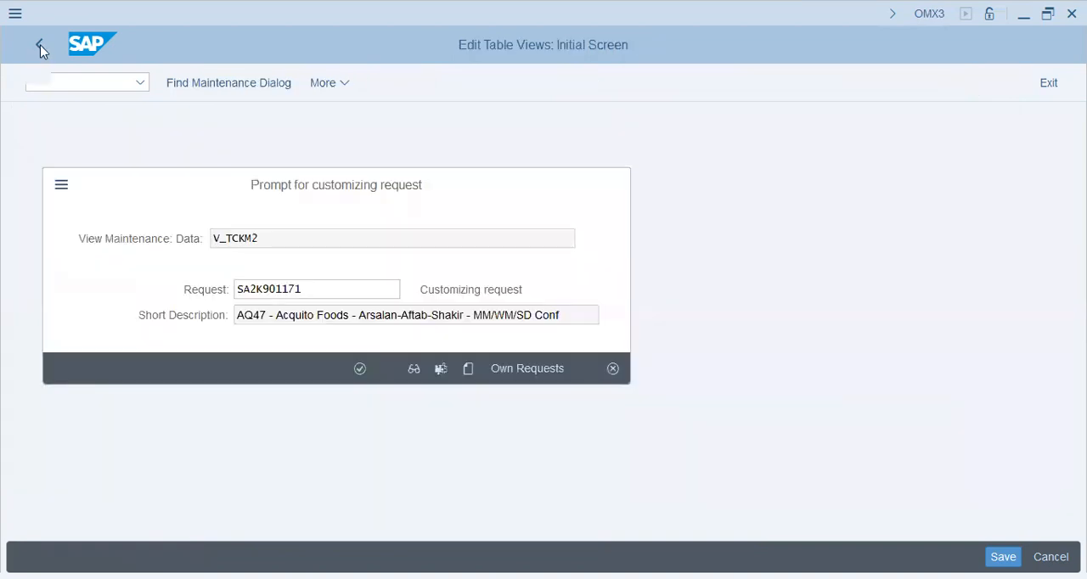
key(Return)
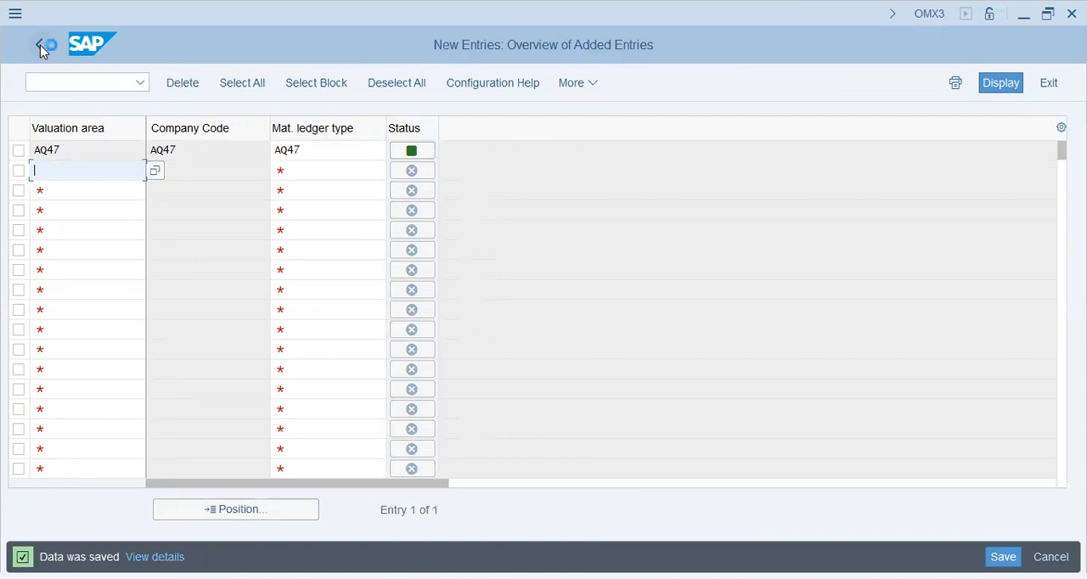
click(39, 45)
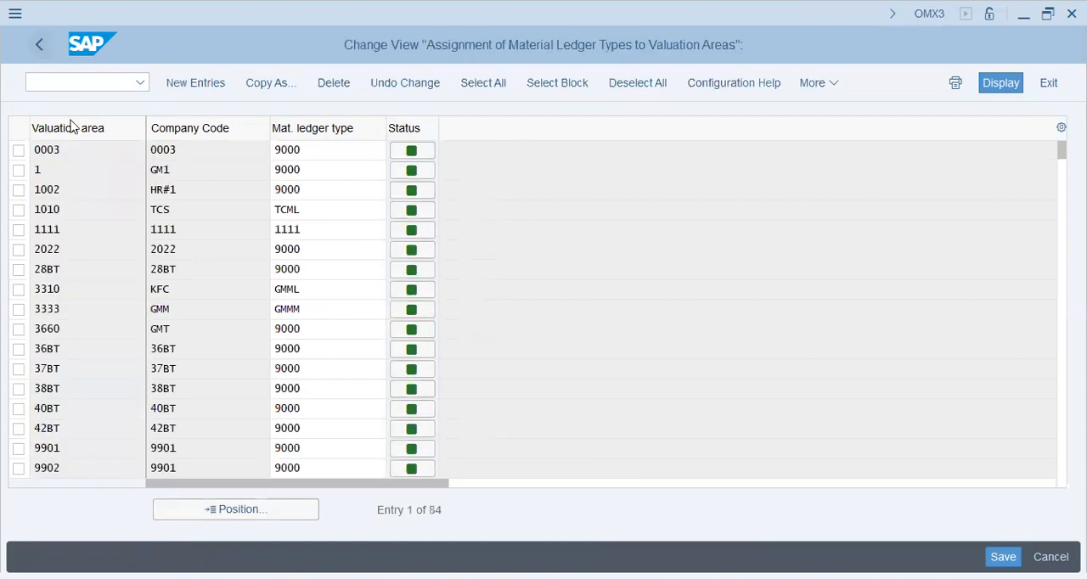
key(F3)
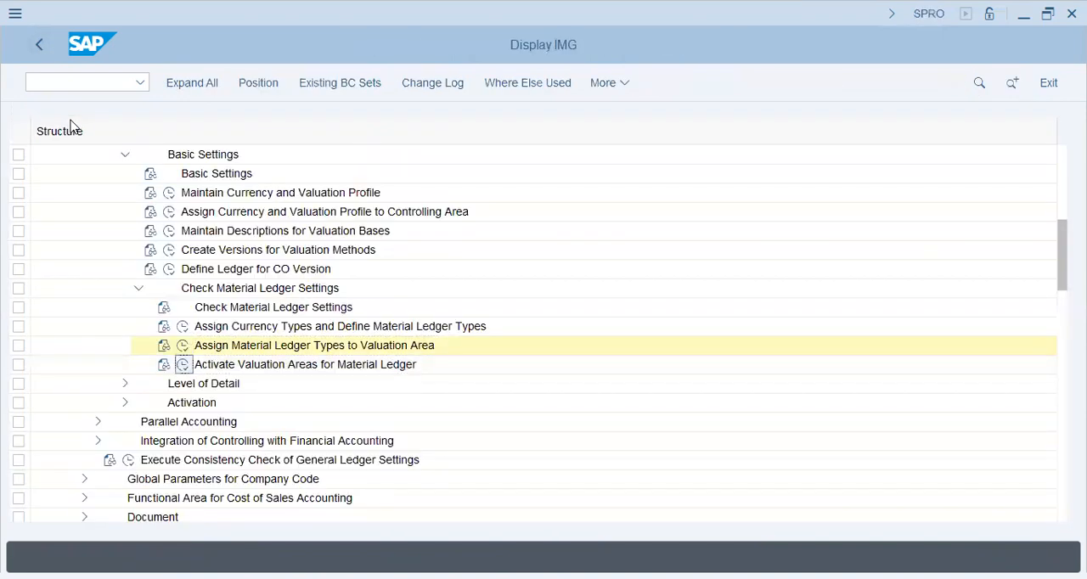
Open Activate Valuation Areas for Material Ledger and position the list at valuation area AQ47.
double_click(127, 167)
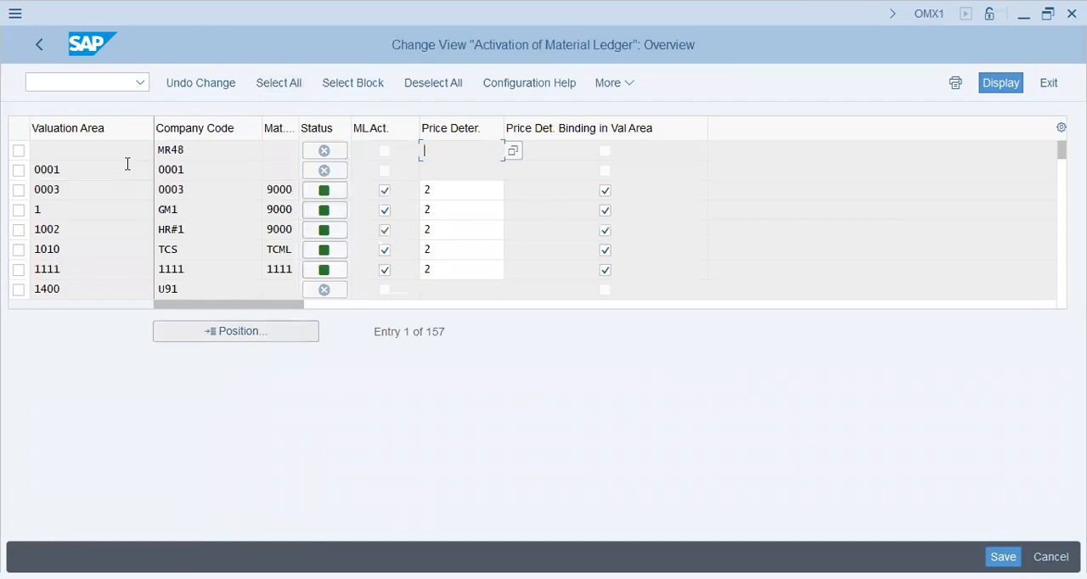
key(ctrl+Tab)
key(Return)
text(aq47)
key(Return)
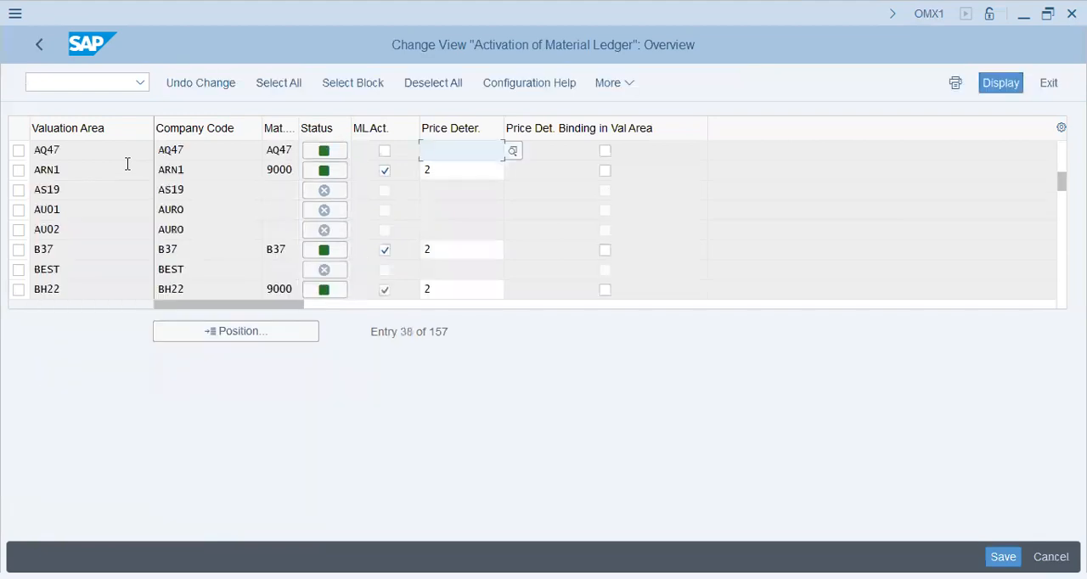
text(2)
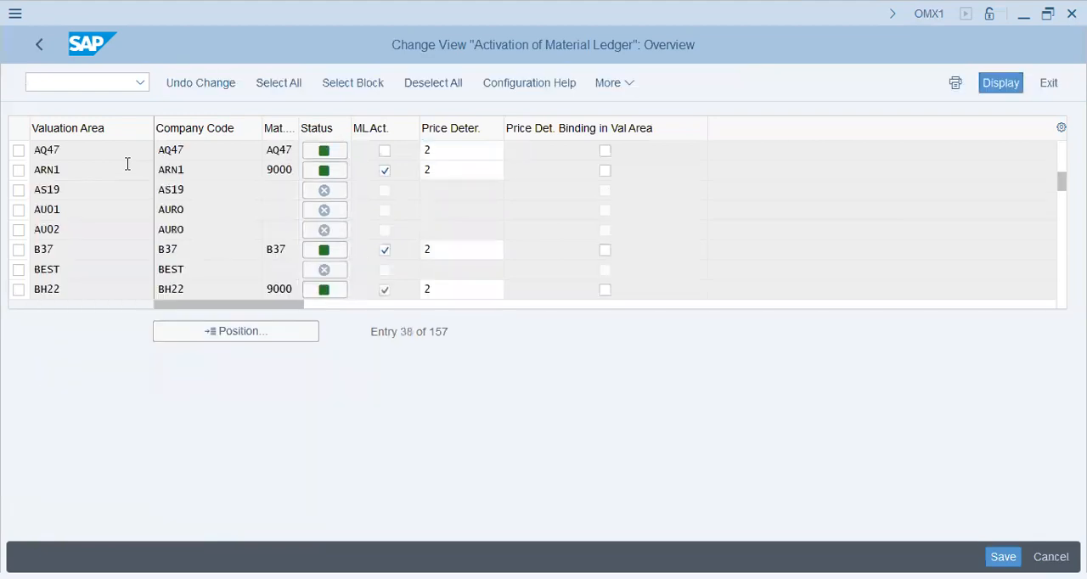
key(Return)
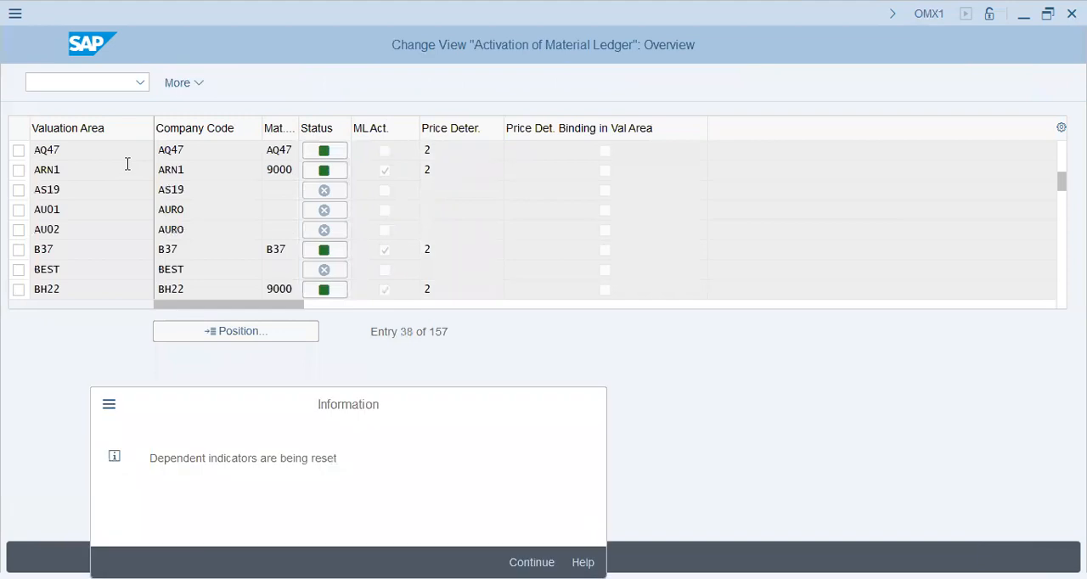
key(Return)
Activate the material ledger for valuation area AQ47 with price determination 2, save it to the customizing request and return to the IMG.
key(shift+Tab)
key(space)
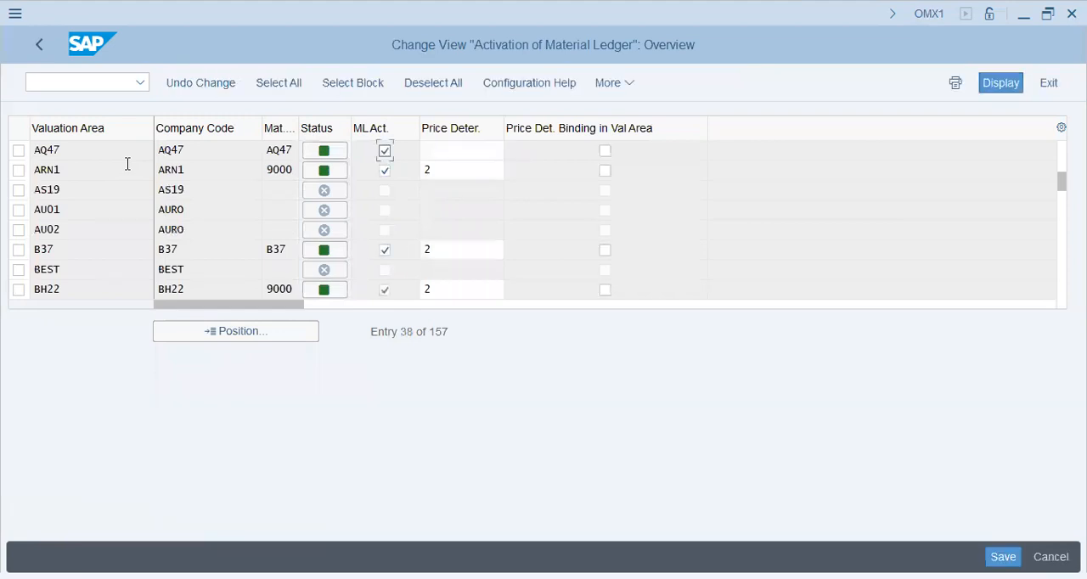
key(Tab)
text(2)
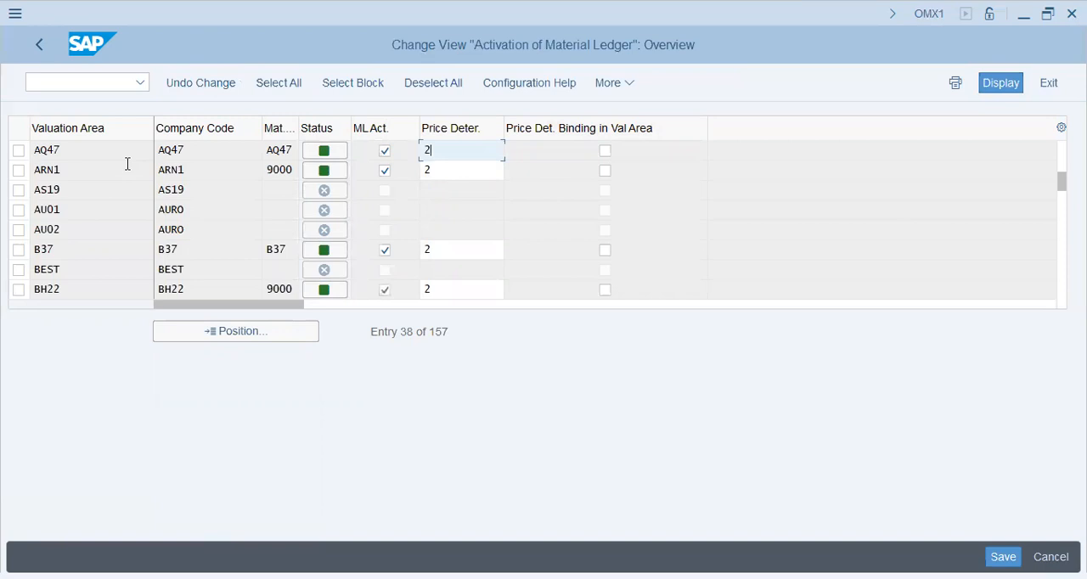
key(F3)
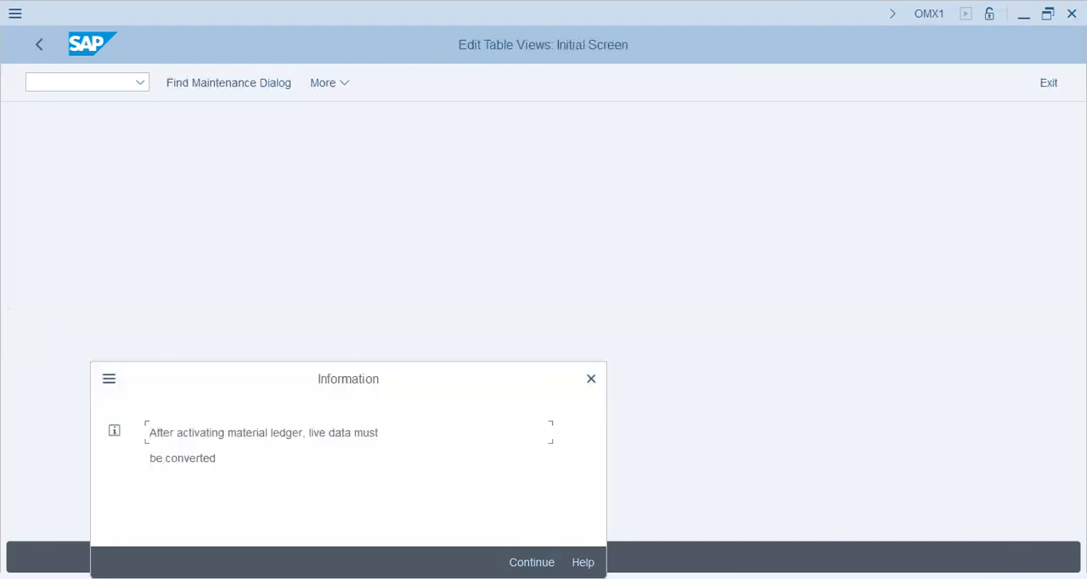
key(Return)
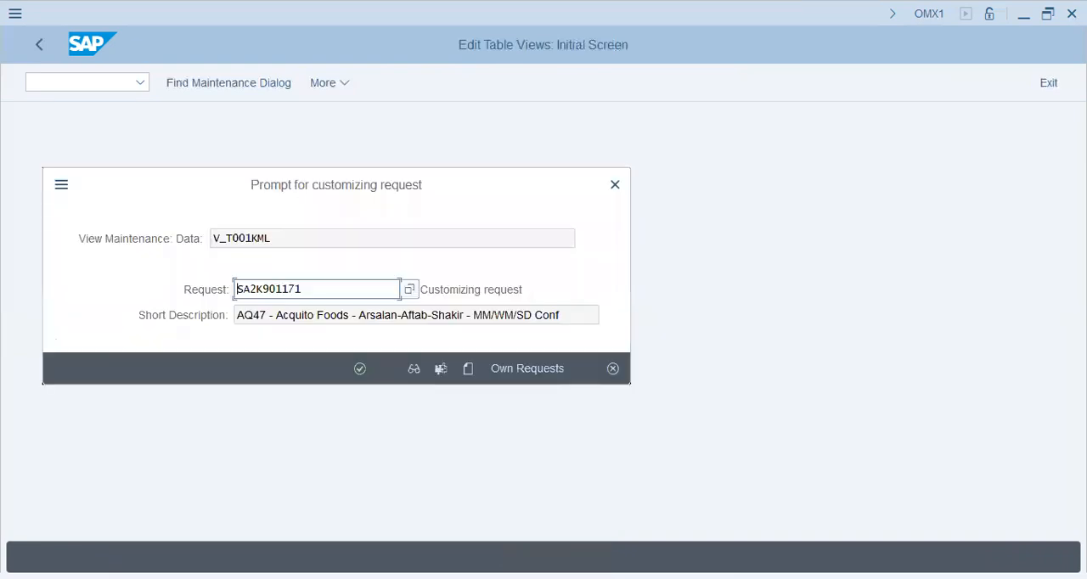
key(Return)
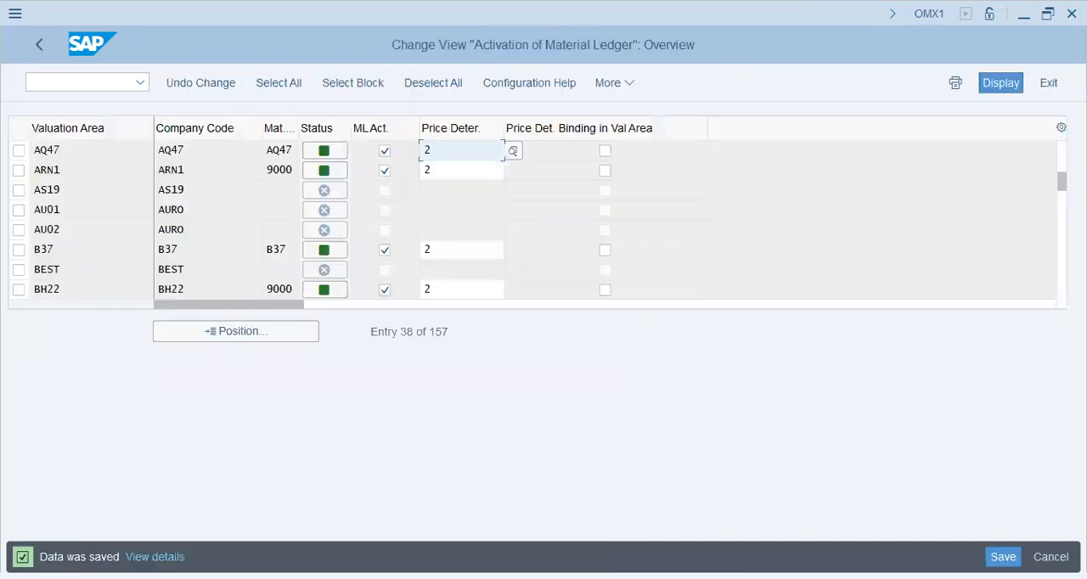
click(35, 47)
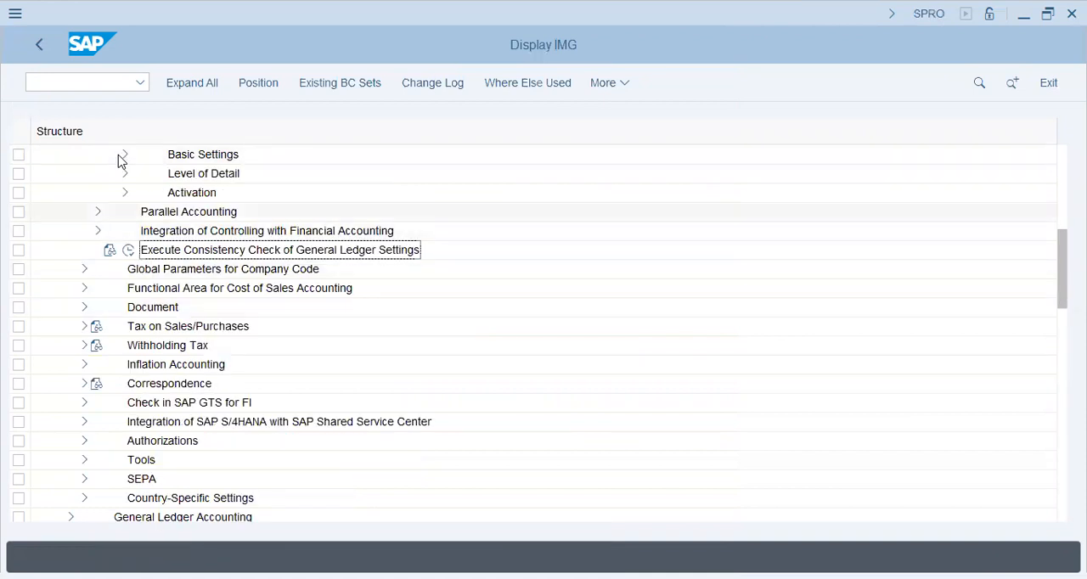
Collapse Financial Accounting in the IMG and expand Material Master under Logistics - General.
drag(1060, 281, 1053, 149)
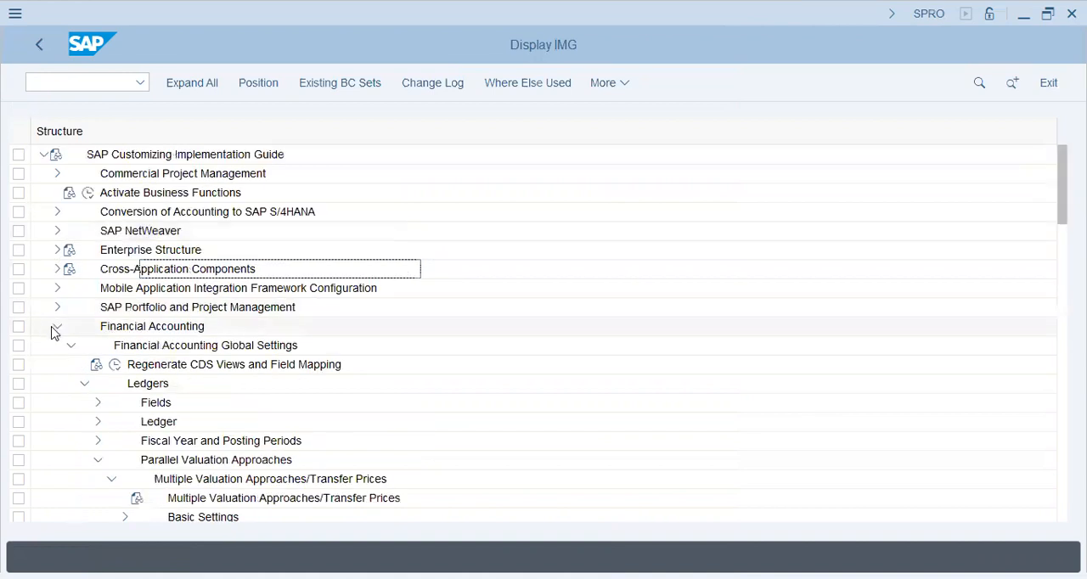
click(56, 326)
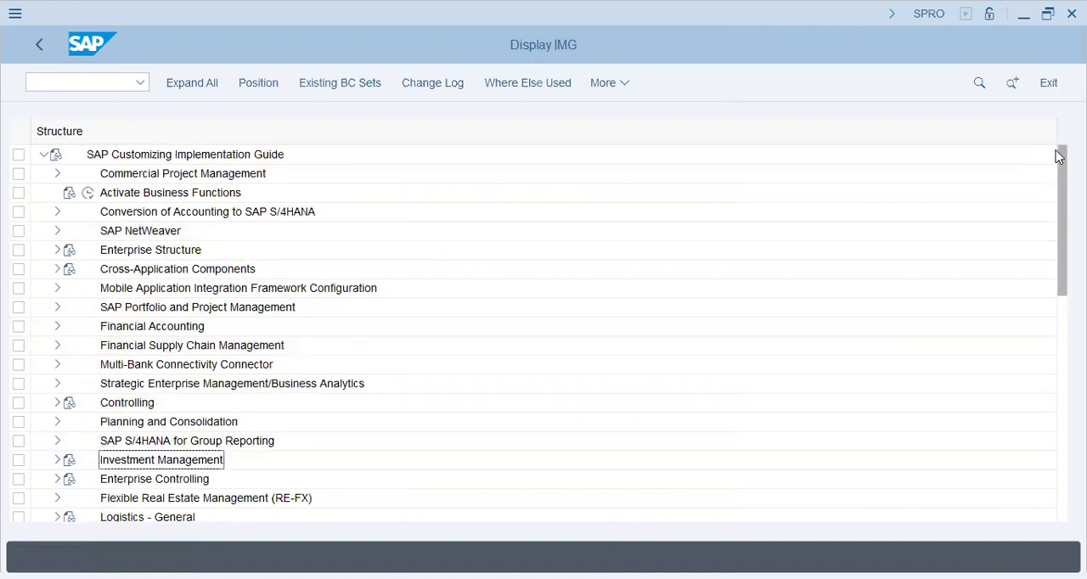
drag(1062, 229, 1062, 264)
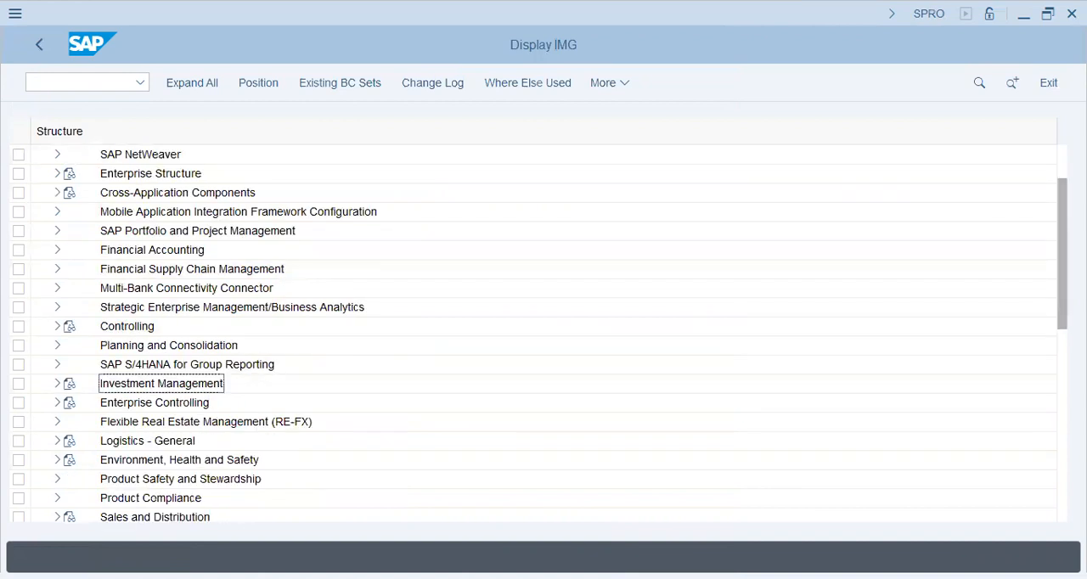
click(57, 441)
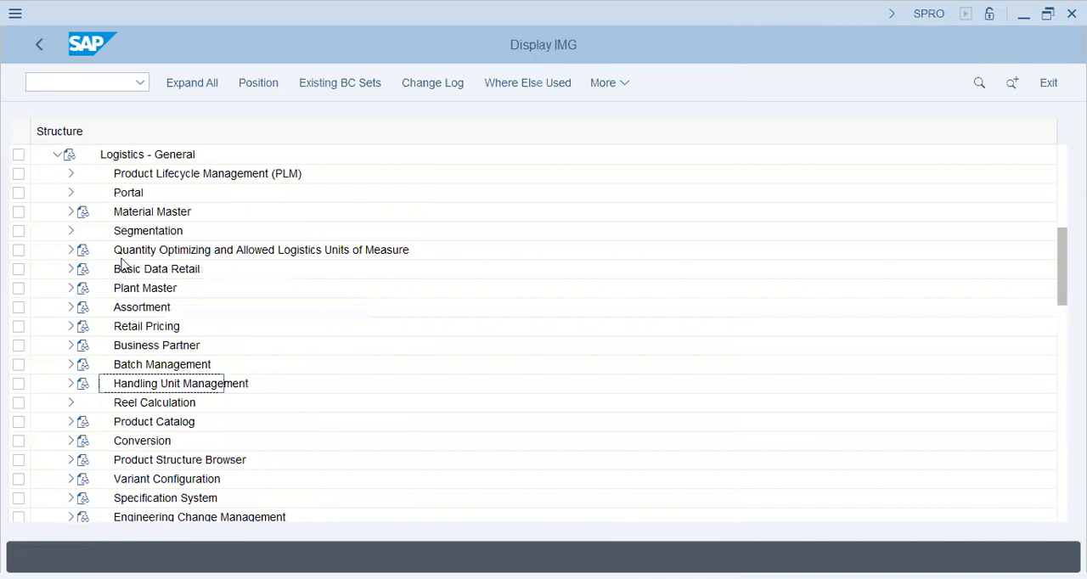
click(69, 214)
click(70, 216)
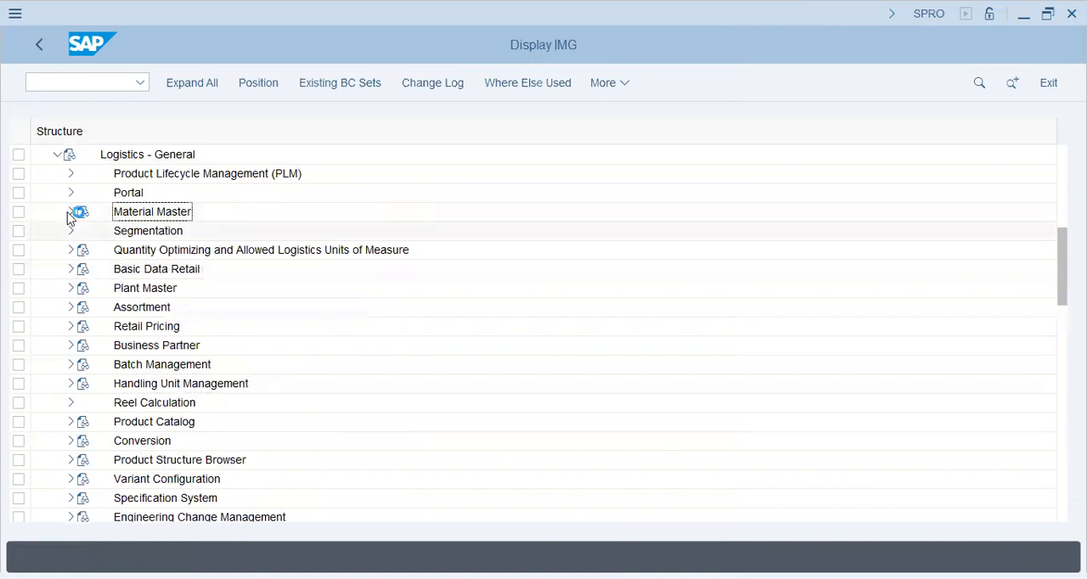
click(129, 236)
click(83, 251)
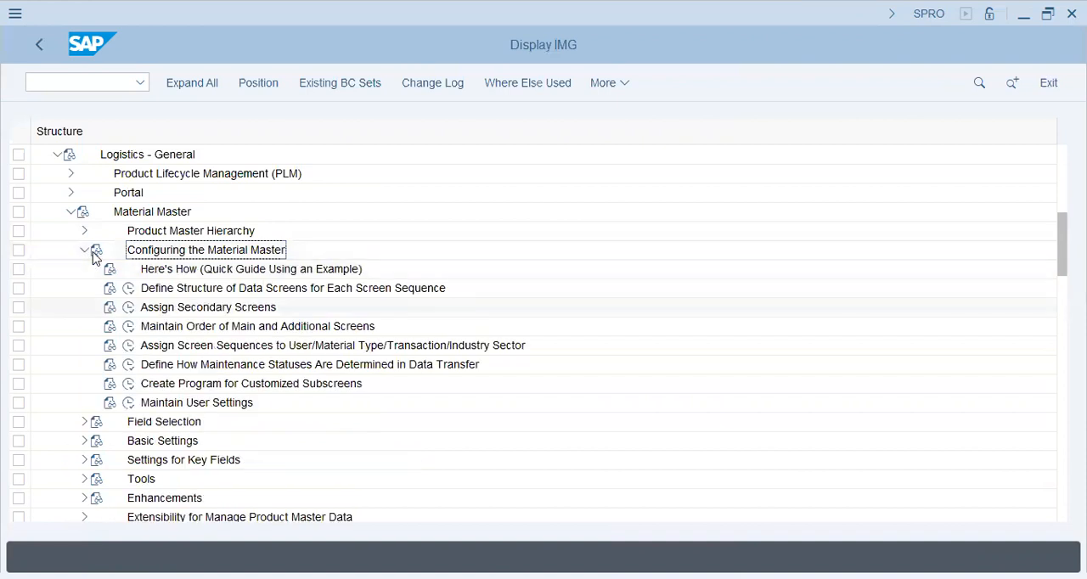
click(83, 252)
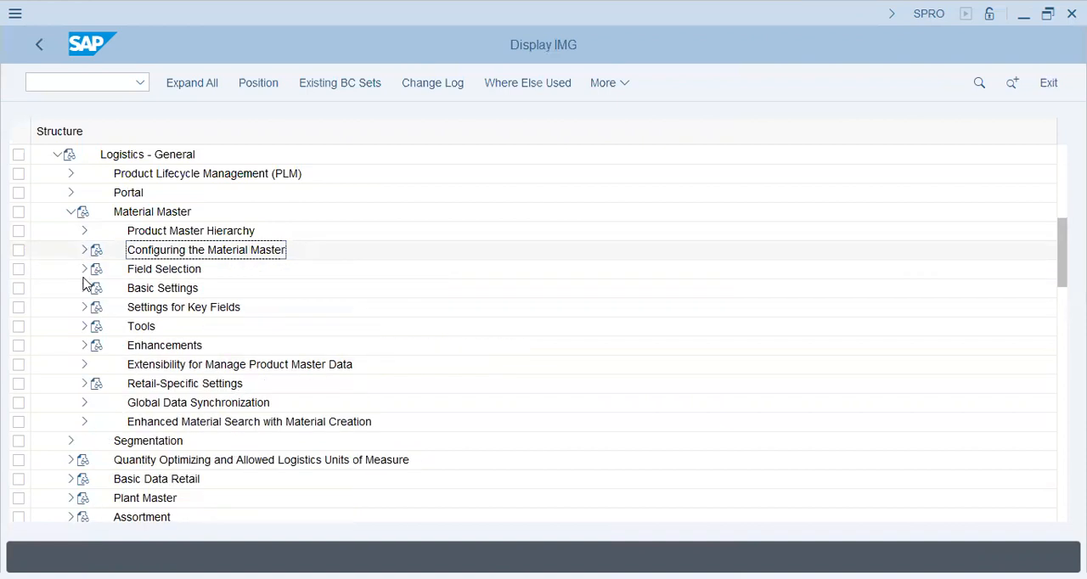
click(84, 268)
click(94, 286)
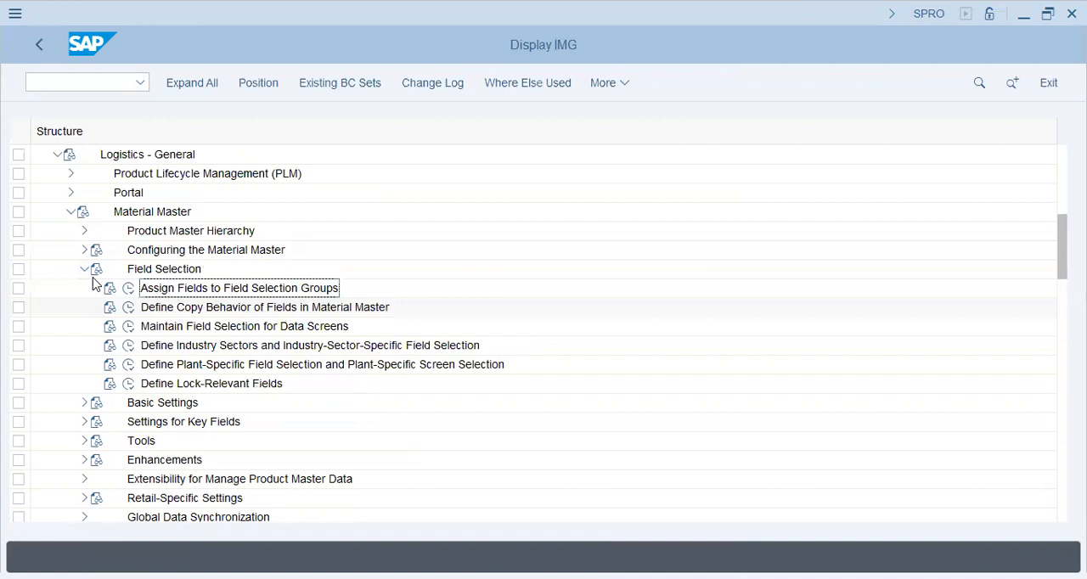
click(88, 272)
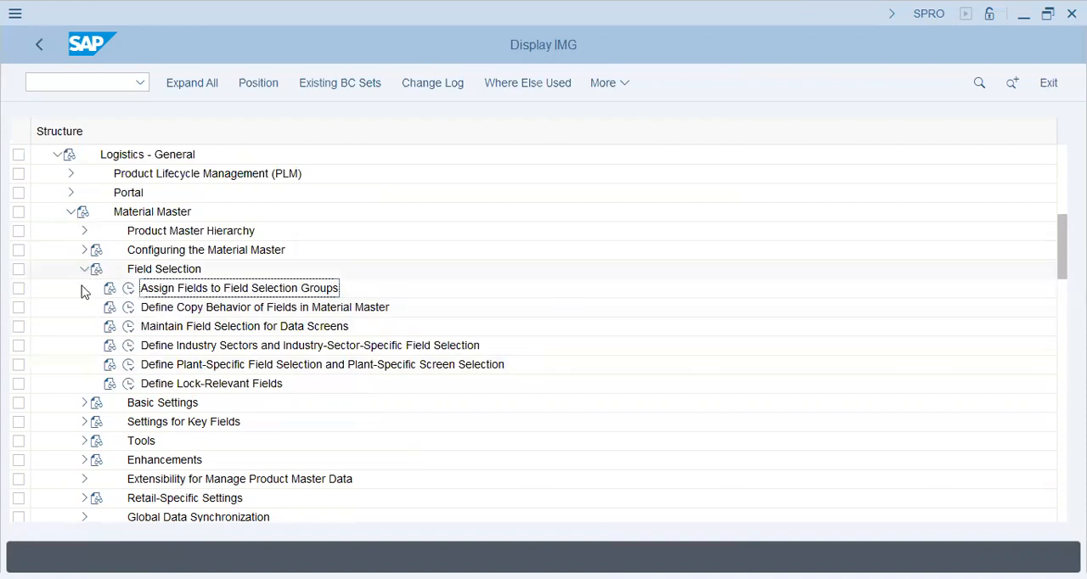
Expand Basic Settings under Material Master to access its configuration activities.
click(81, 288)
click(110, 302)
click(129, 329)
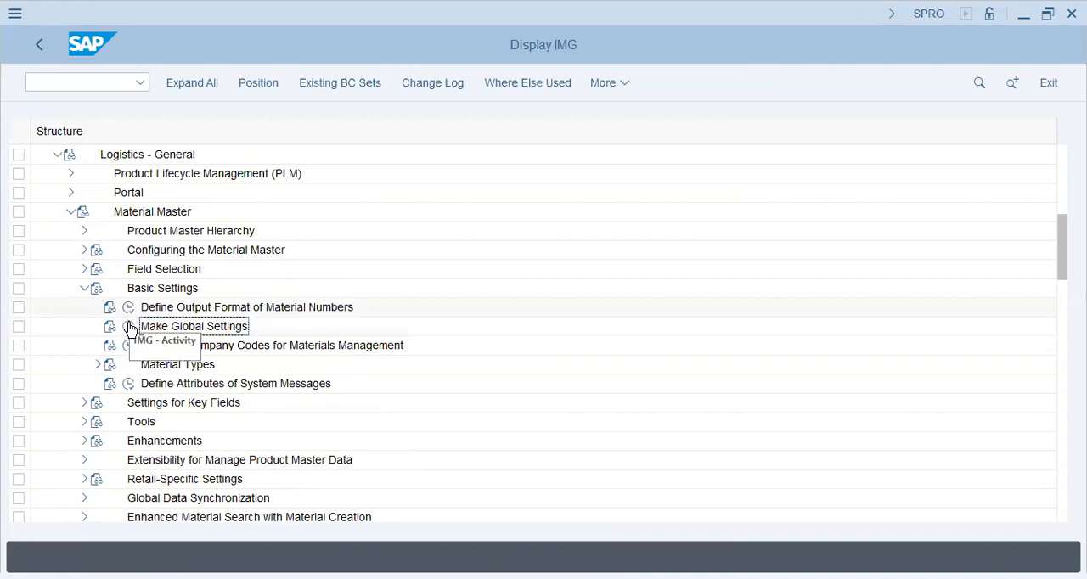
Open Make Global Settings, review the general control indicators including standard document type and country, save and leave the details.
click(129, 329)
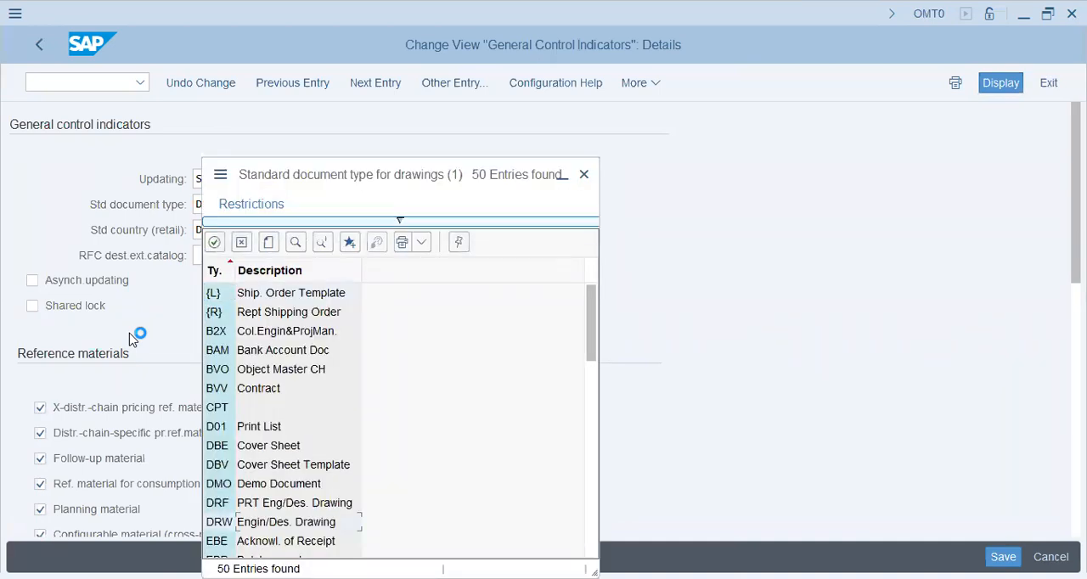
key(Tab)
key(Tab)
key(shift+Tab)
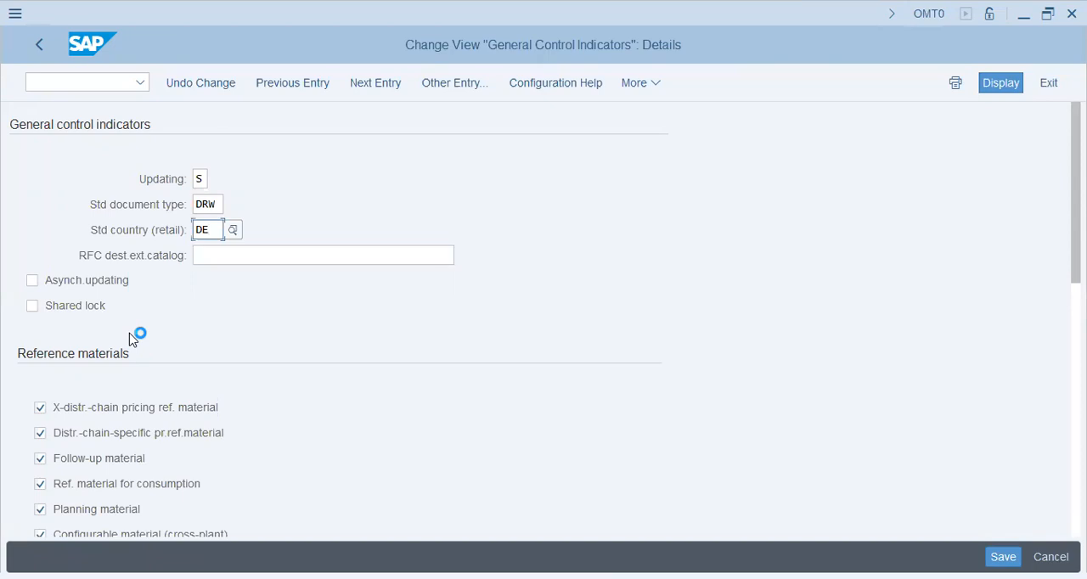
scroll(119, 243, down, 2)
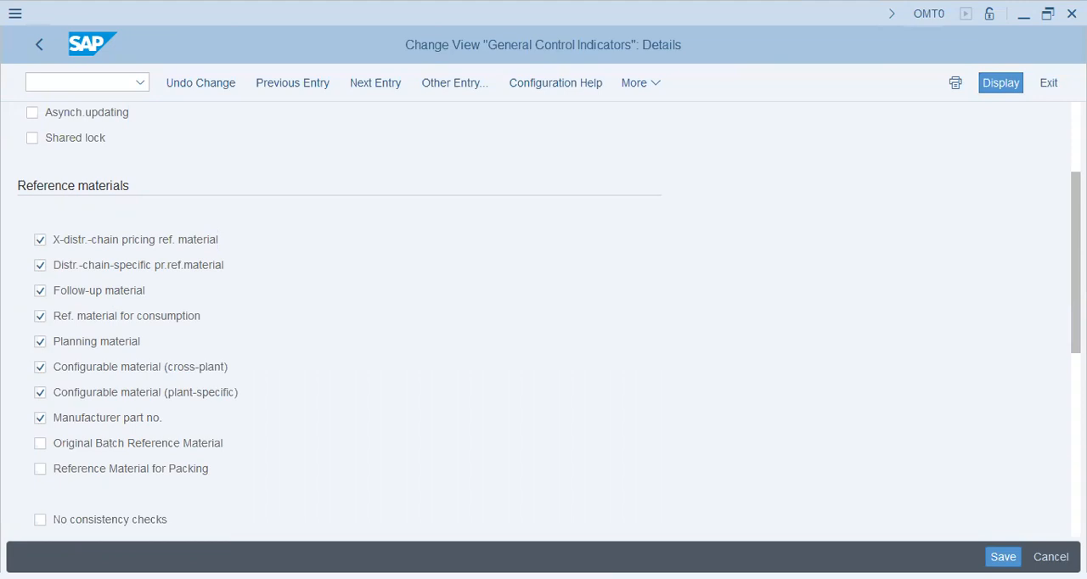
scroll(543, 323, down, 5)
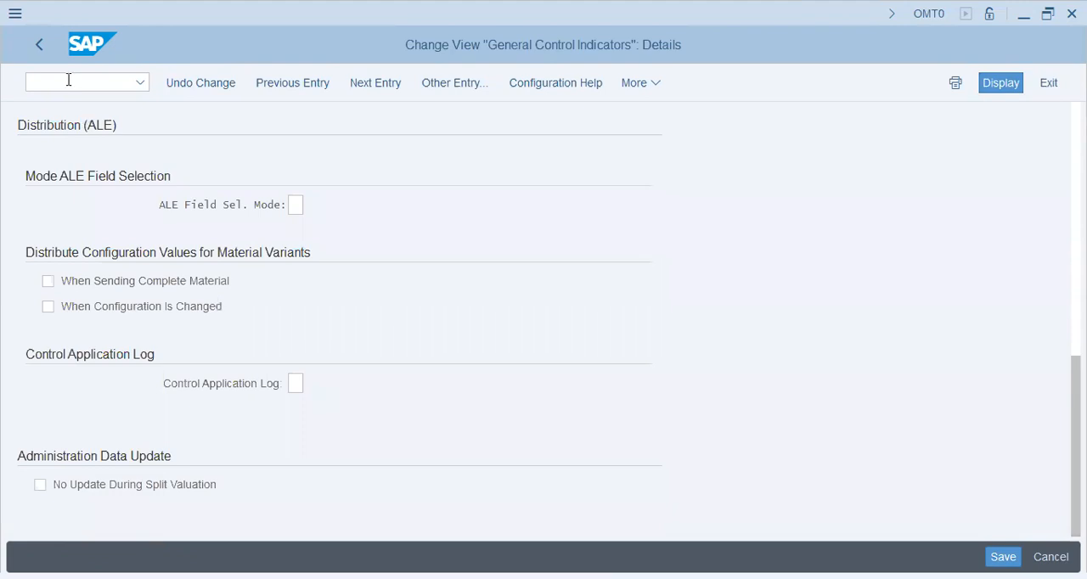
key(ctrl+s)
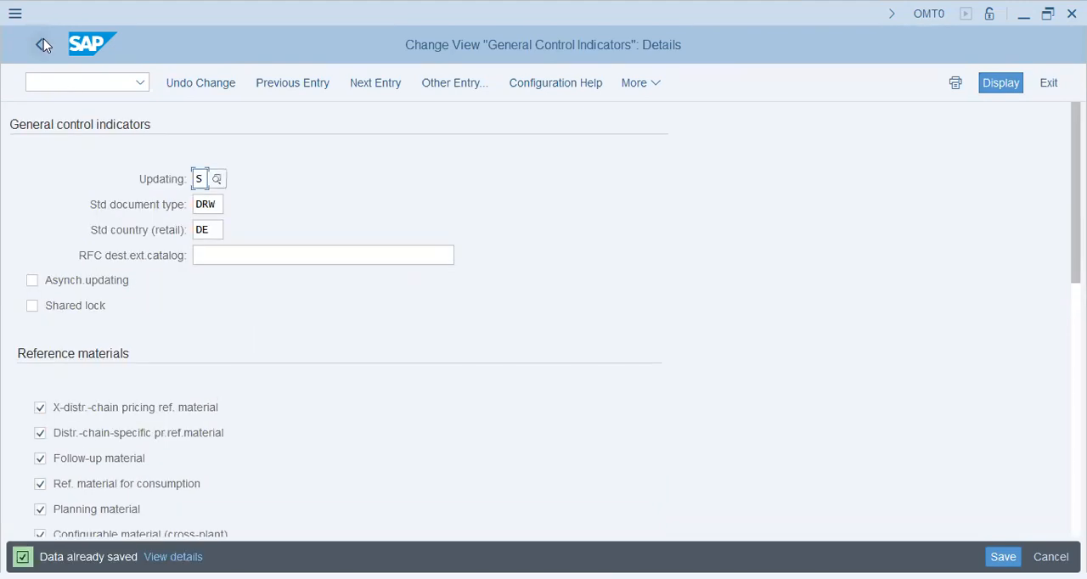
click(43, 40)
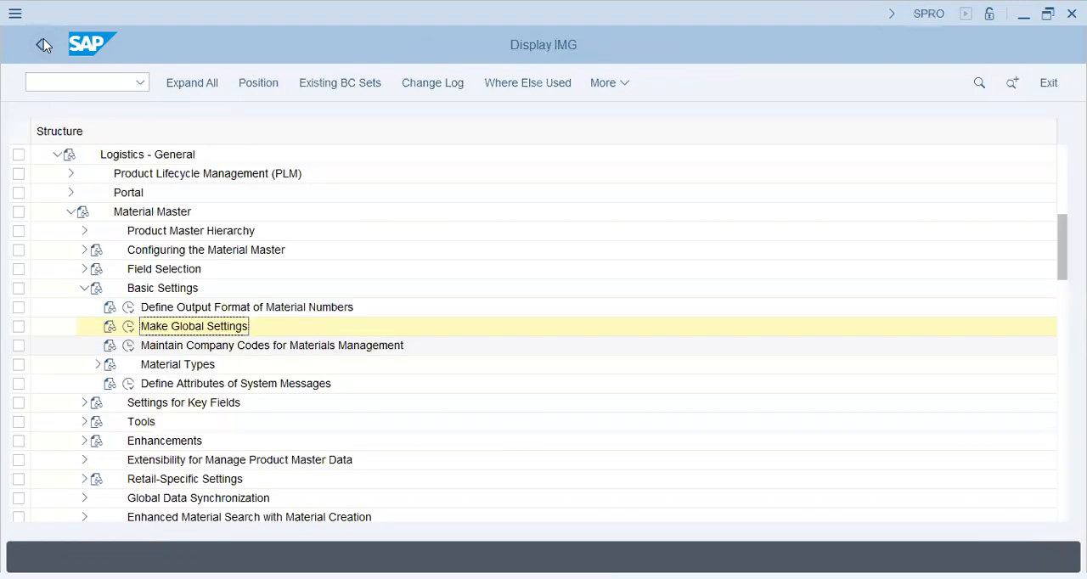
Open Maintain Company Codes for Materials Management, position at company code AQ47, check its year and period, save and return to the IMG.
click(129, 347)
click(129, 347)
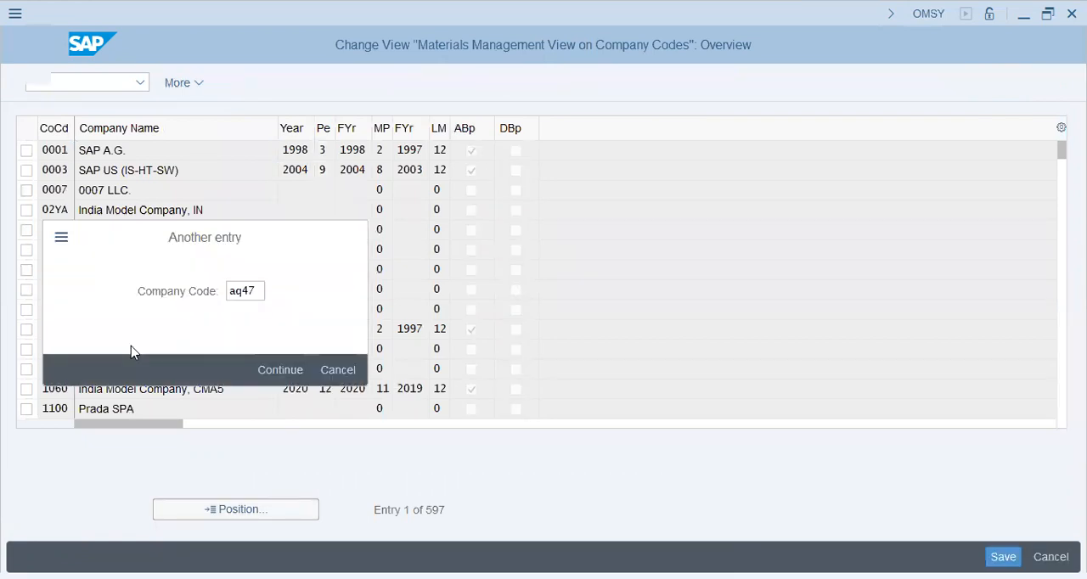
key(Return)
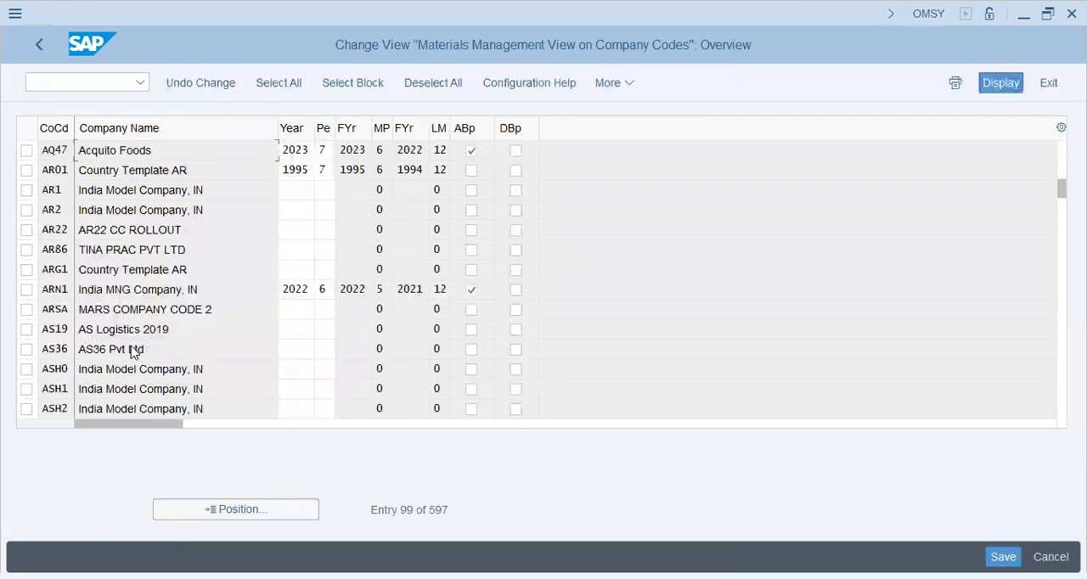
key(Tab)
key(Tab)
key(ctrl+s)
click(38, 46)
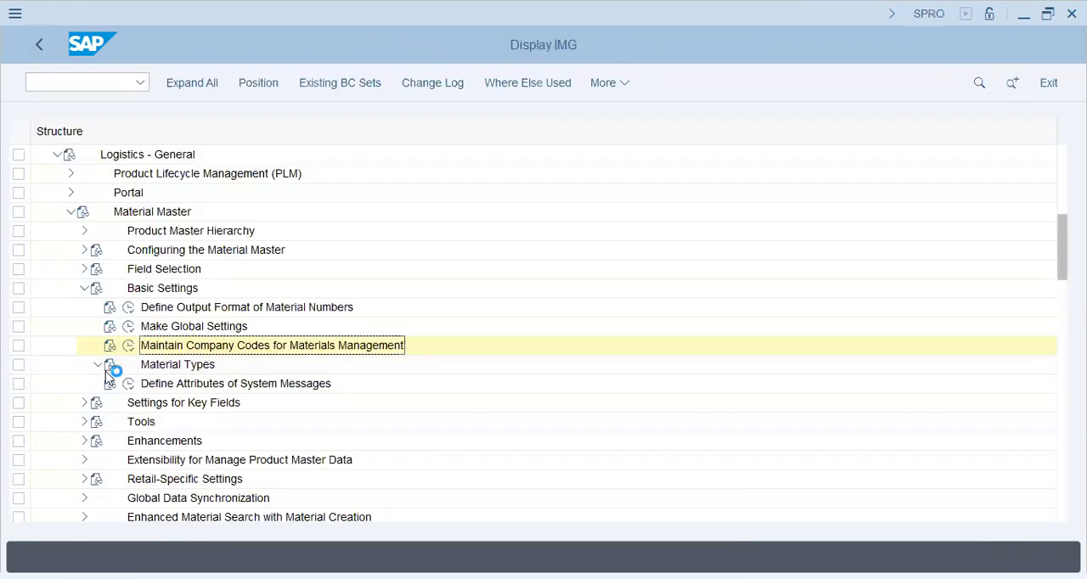
Open Define Attributes of Material Types, display the details of material type ROH and review its general data and user departments.
click(105, 371)
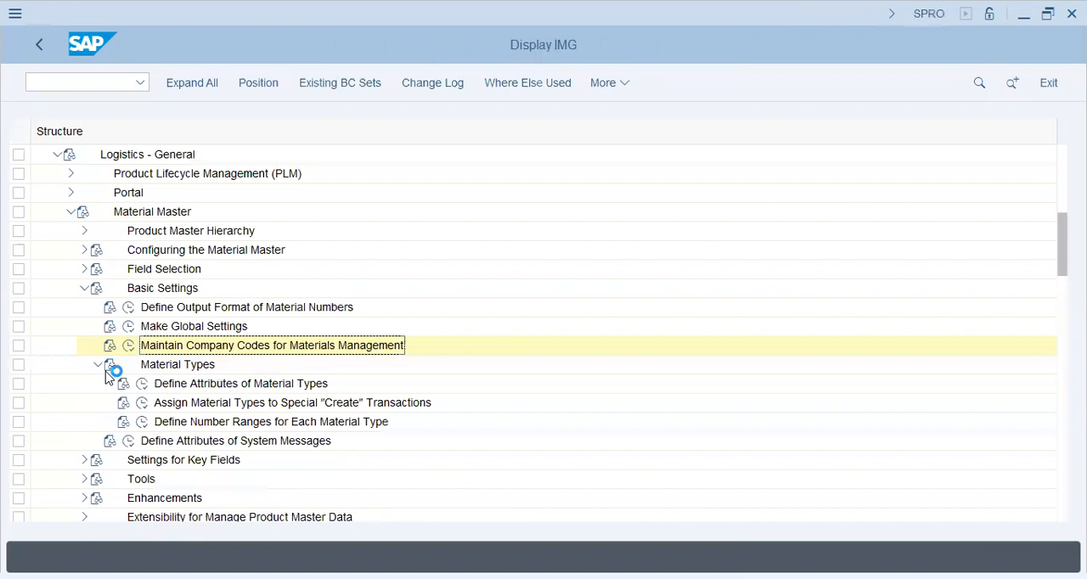
click(142, 384)
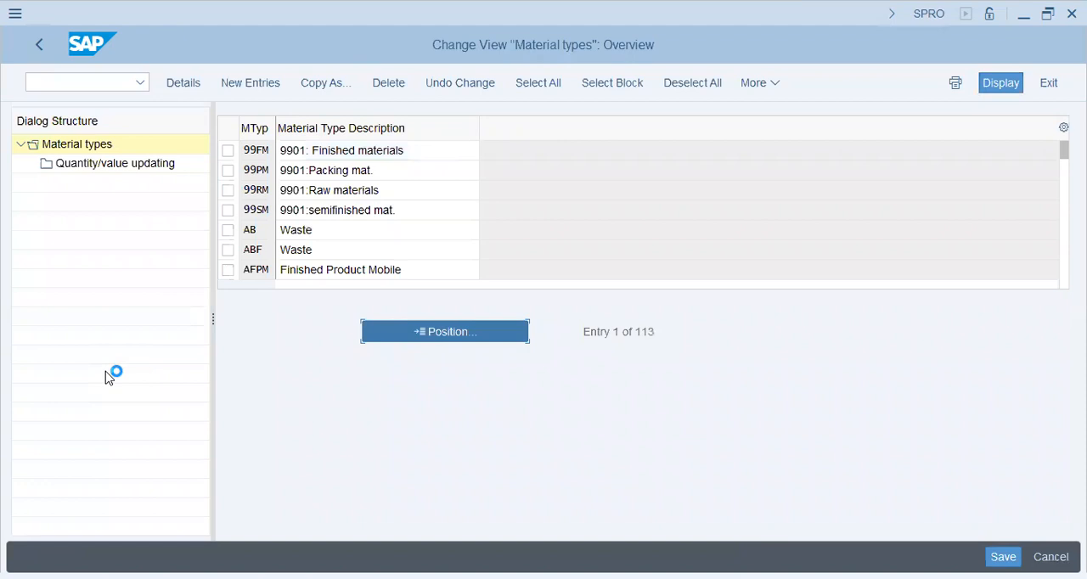
key(Return)
click(228, 150)
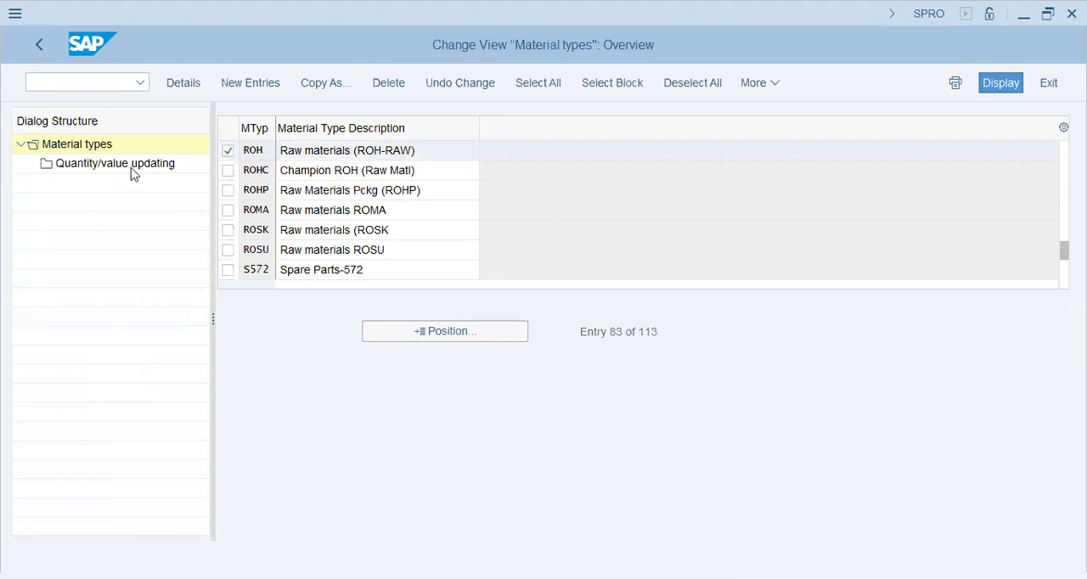
click(514, 179)
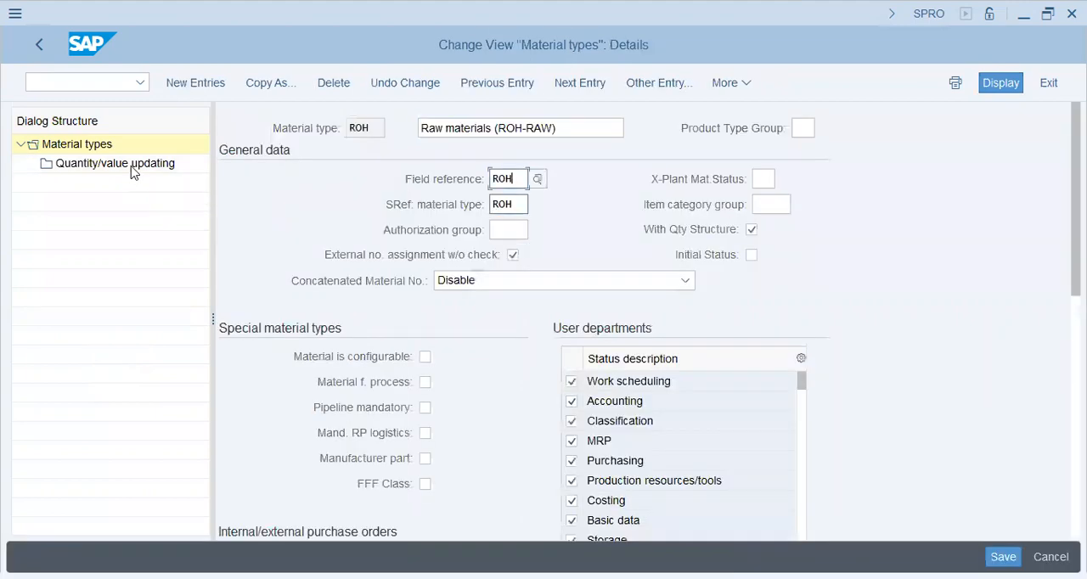
click(514, 205)
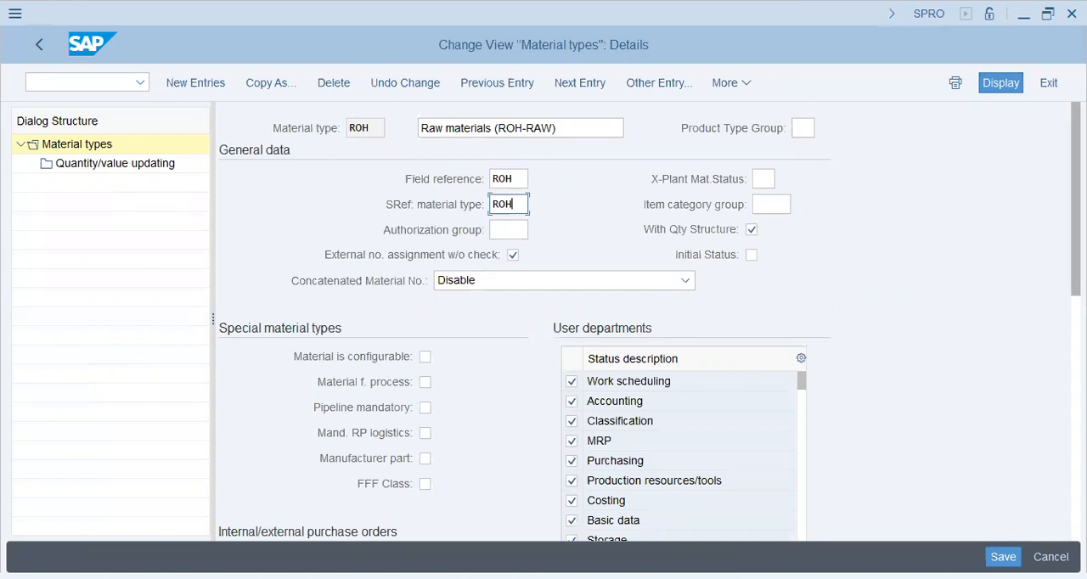
scroll(645, 323, down, 3)
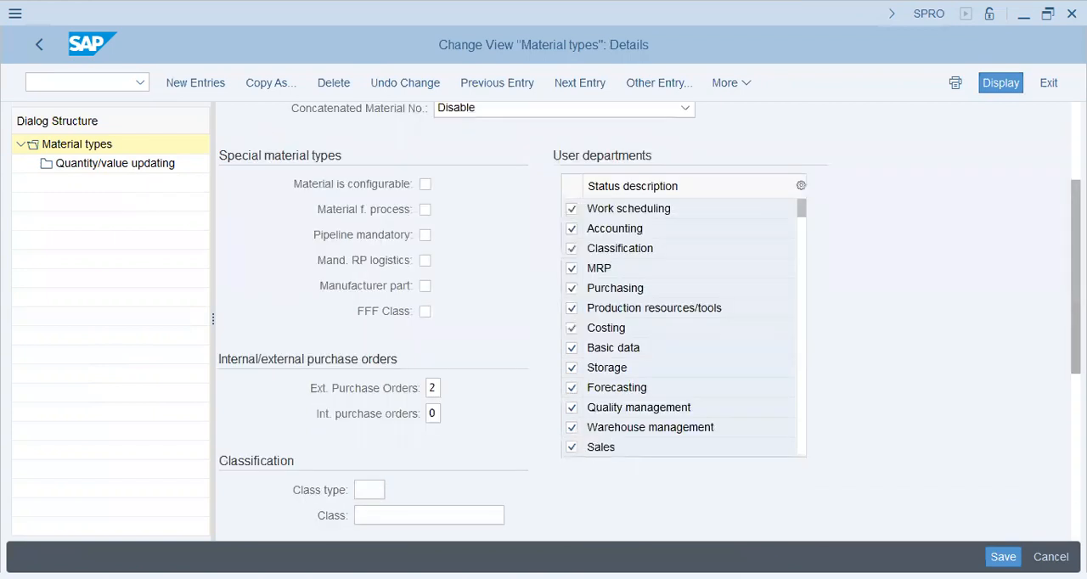
scroll(544, 323, down, 2)
Read the field help for the FFF Class indicator of material type ROH, including the form-fit-function class definition.
click(425, 209)
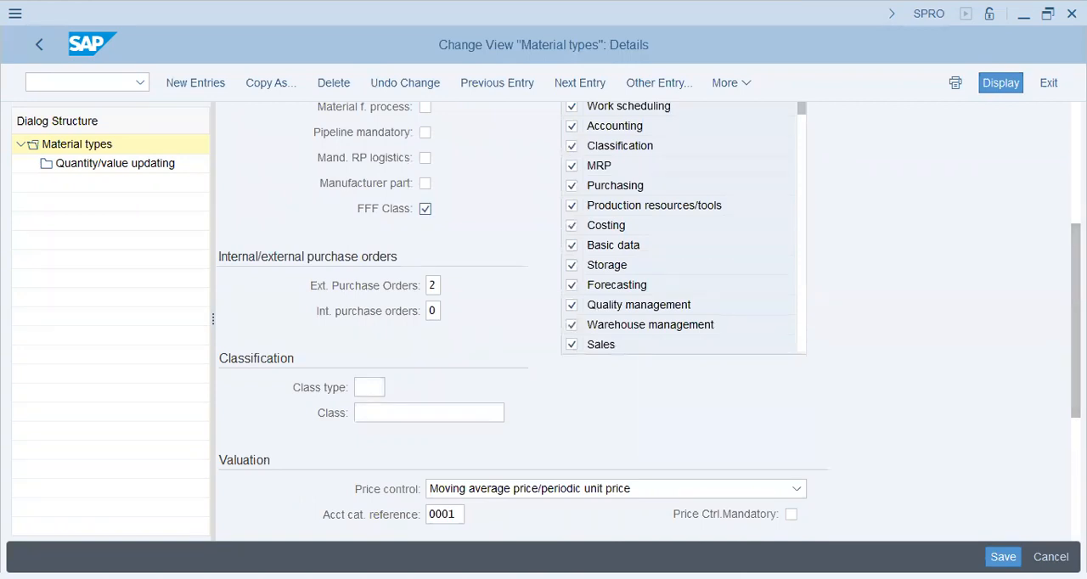
key(F1)
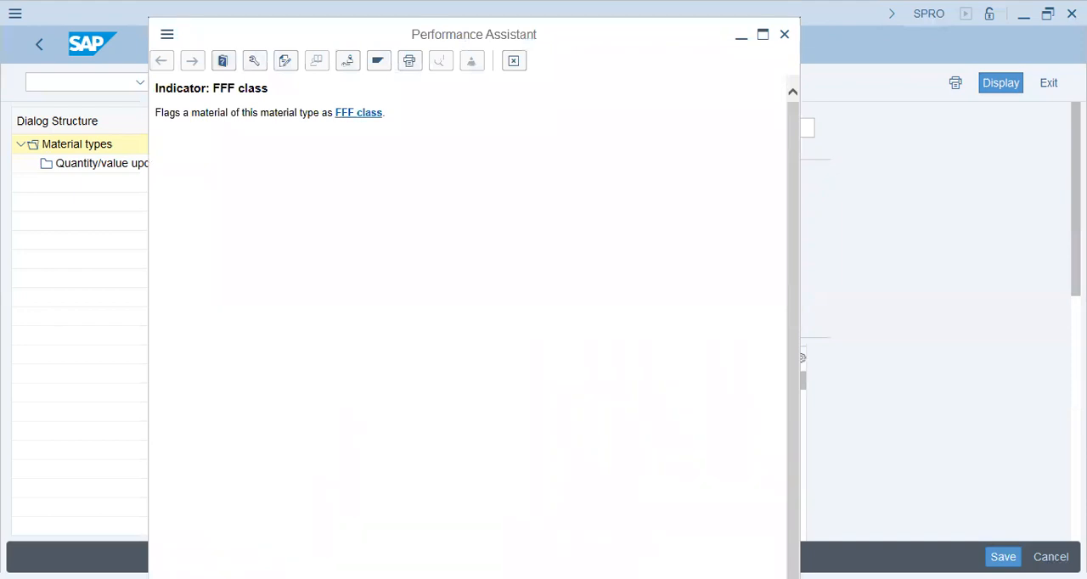
click(358, 112)
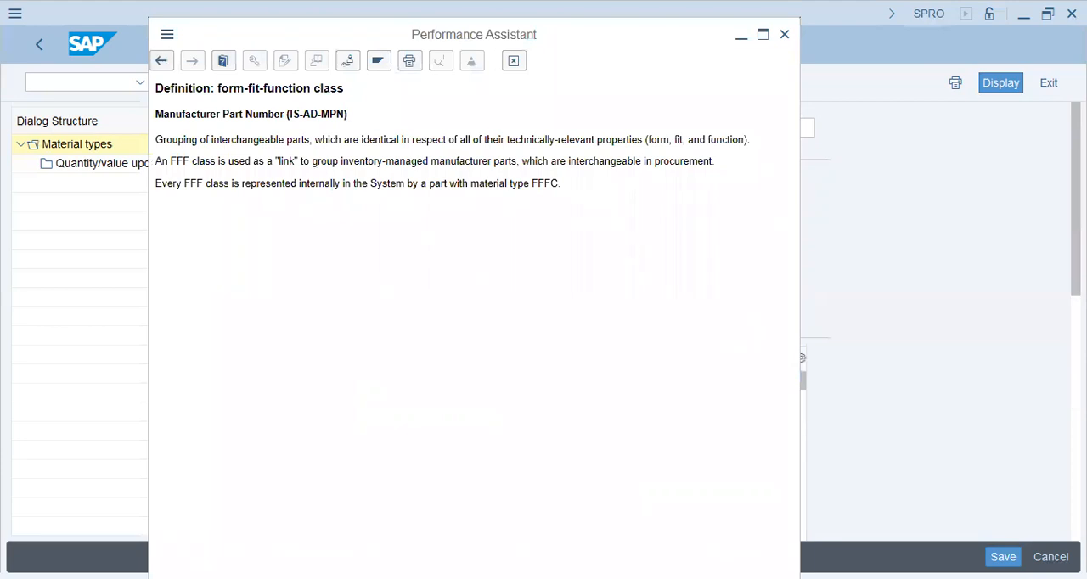
drag(217, 88, 345, 88)
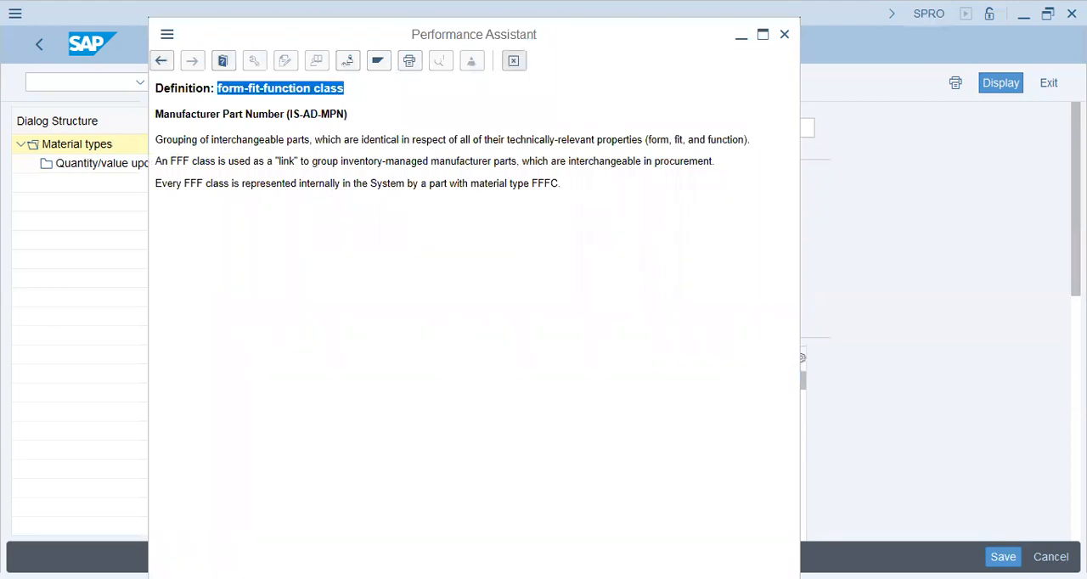
click(514, 61)
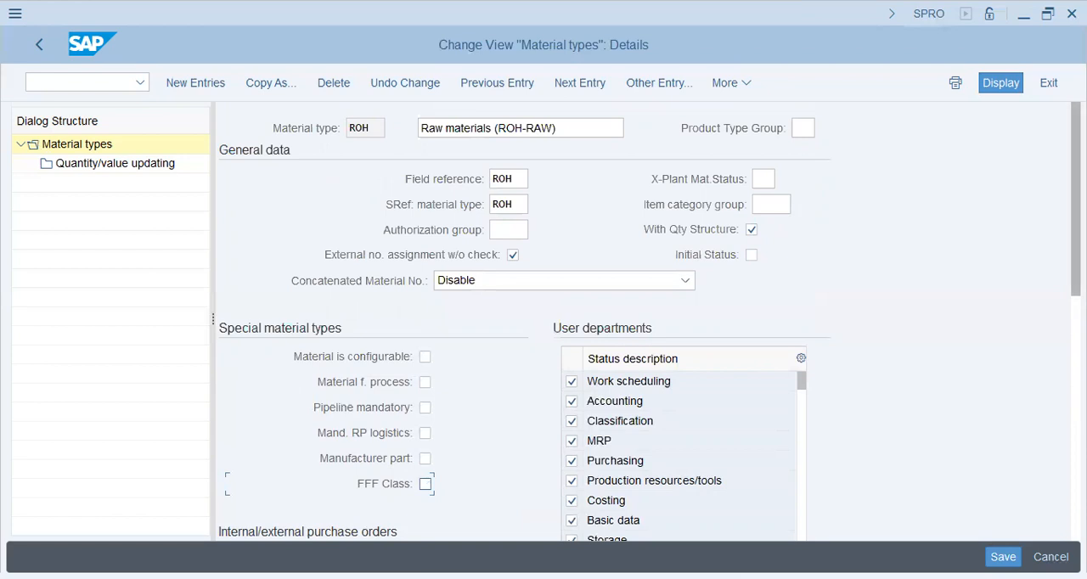
Review the valuation and quantity/value updating settings of material type ROH, save and return to the IMG.
scroll(544, 323, down, 8)
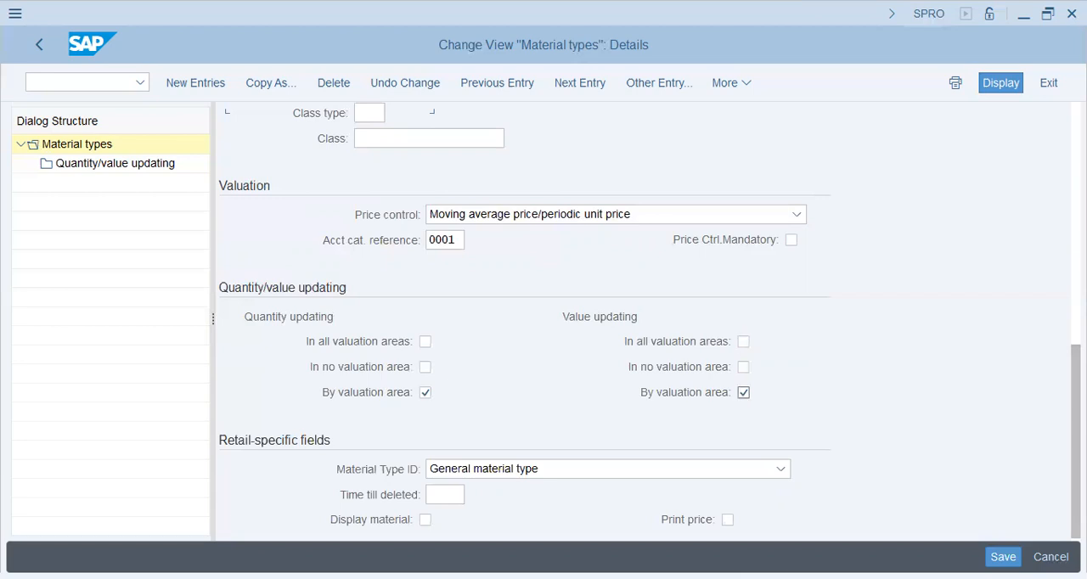
scroll(1049, 417, down, 1)
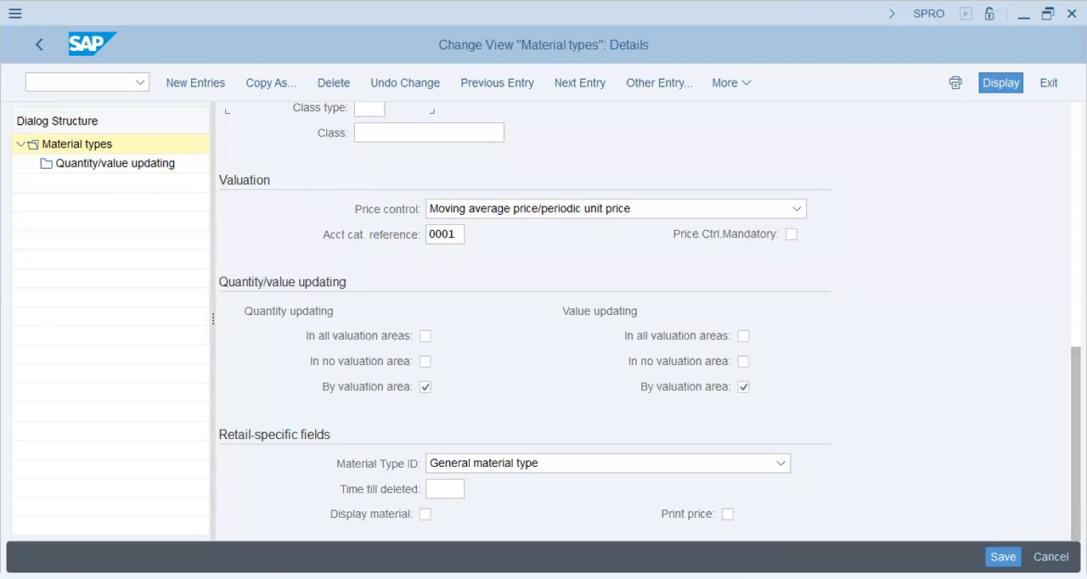
key(ctrl+s)
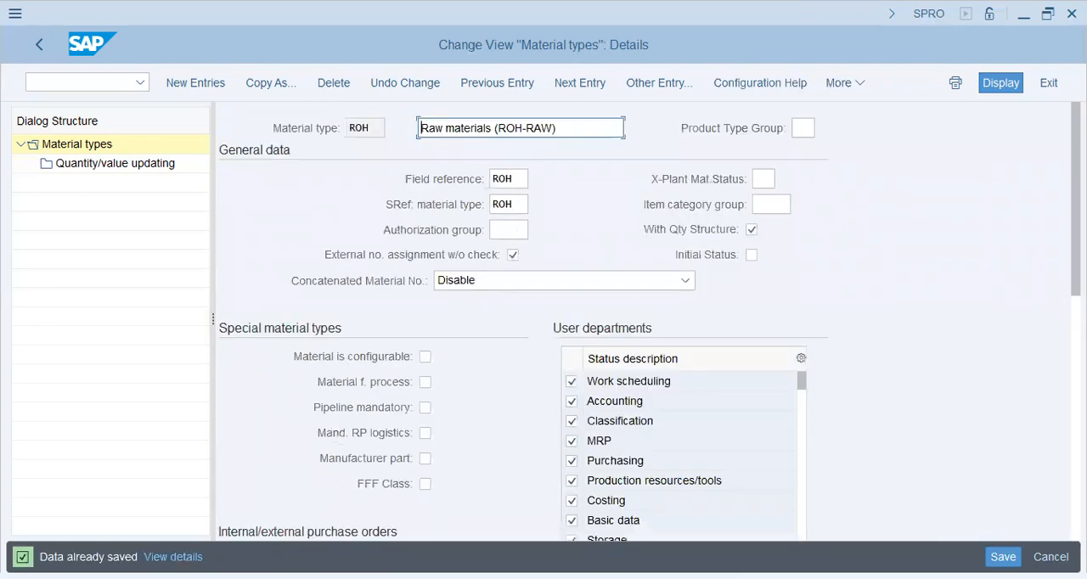
click(39, 45)
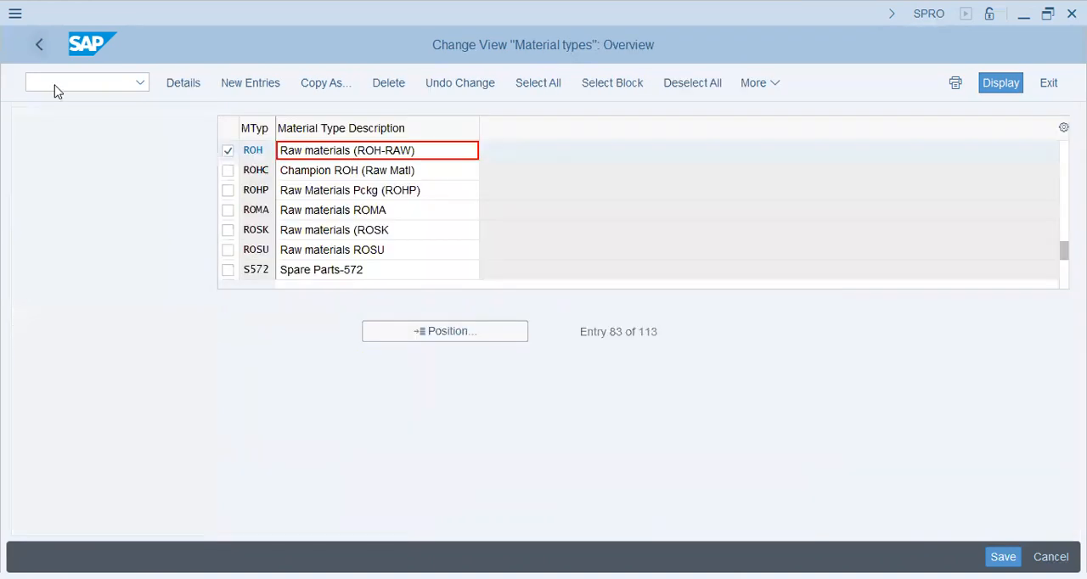
key(F3)
Collapse Material Types, Basic Settings, Material Master and the whole Logistics - General node in the IMG.
key(Down)
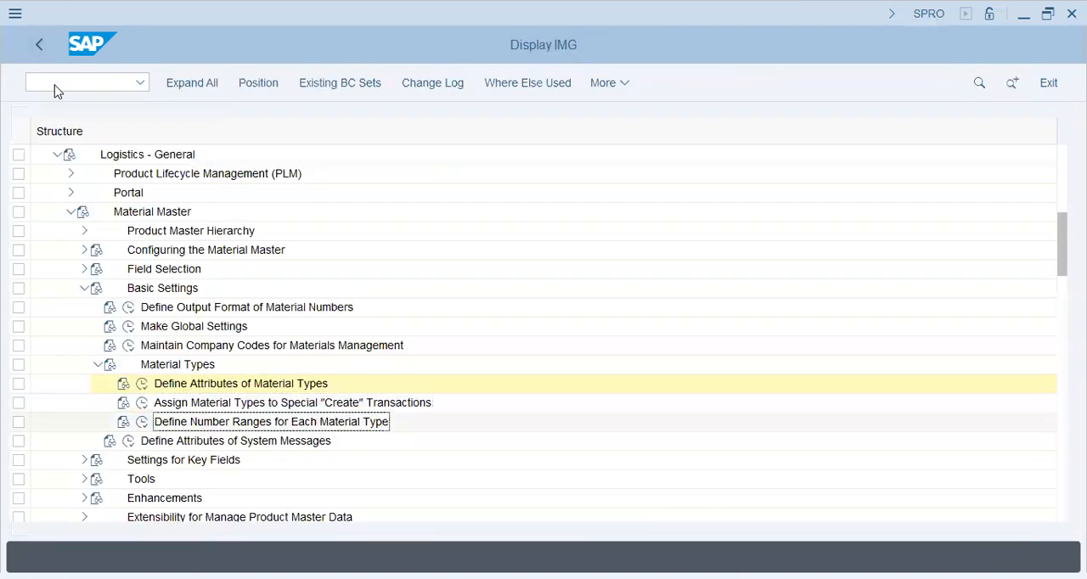
click(98, 364)
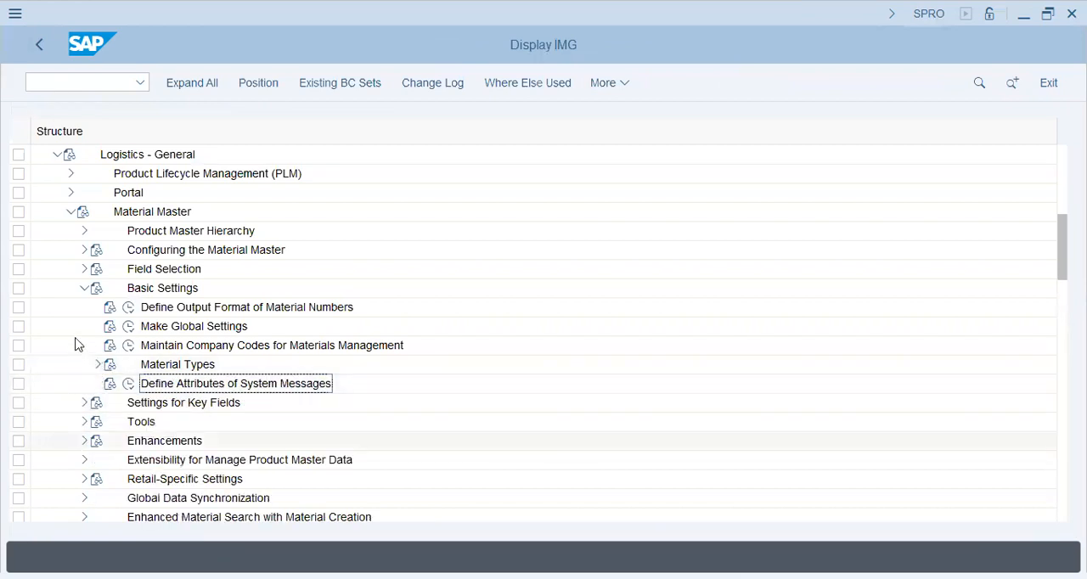
click(84, 289)
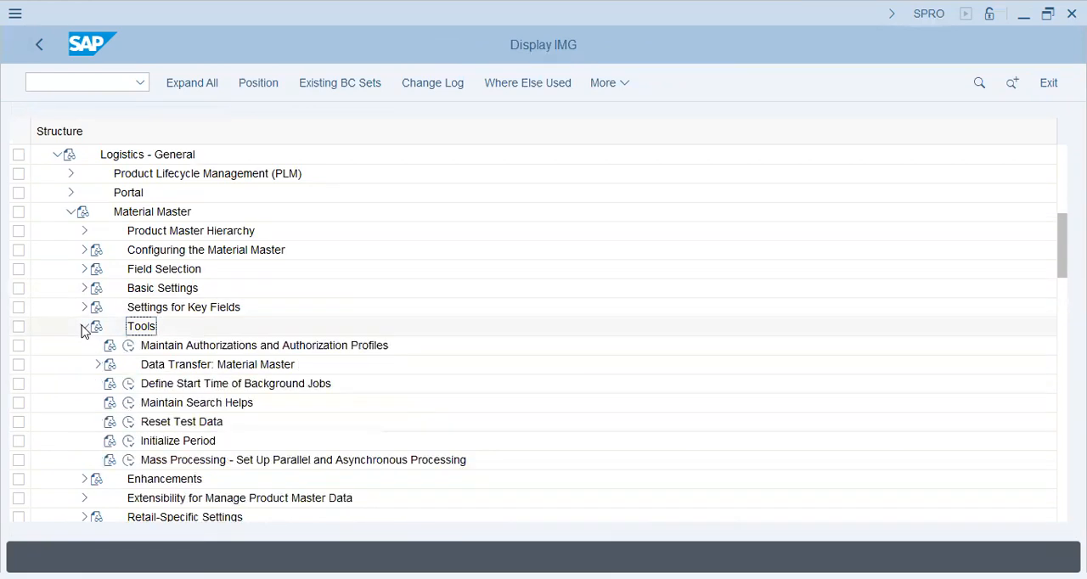
click(84, 328)
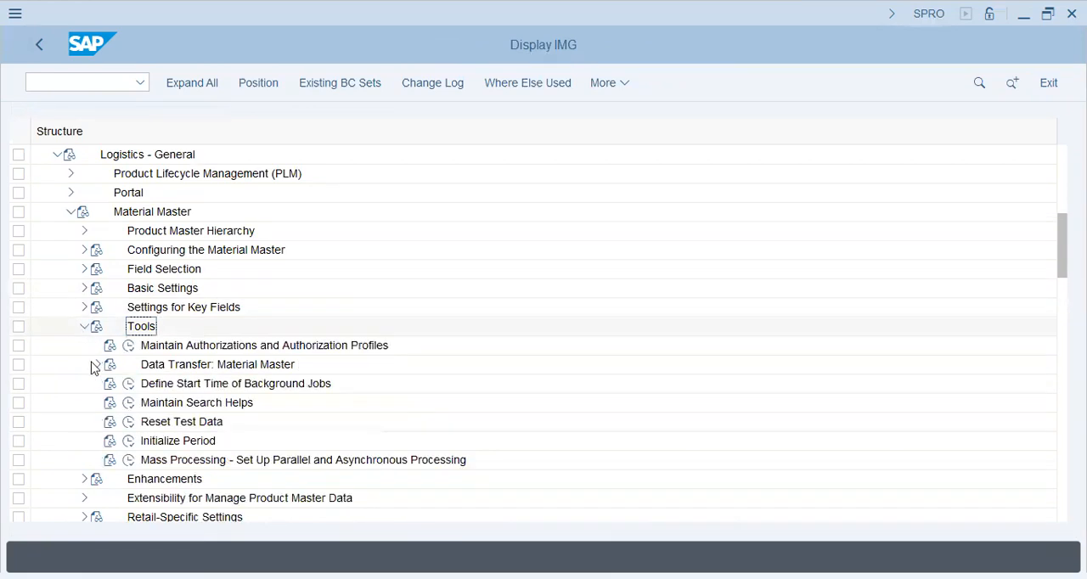
click(73, 213)
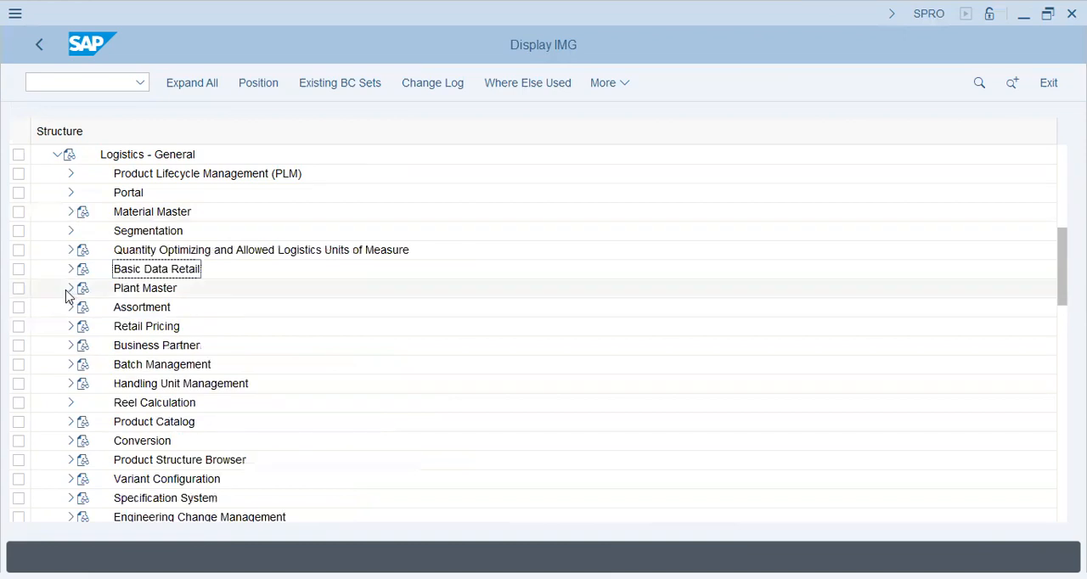
click(57, 155)
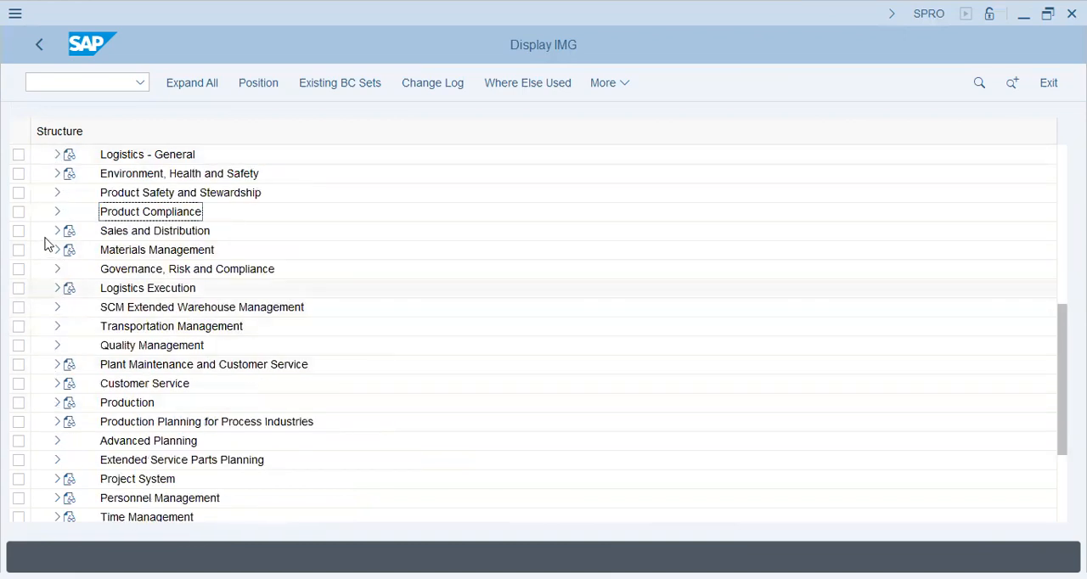
Under Materials Management general settings, open Set Material Lock for Goods Movements, check the lock type and waiting time, and return.
click(56, 251)
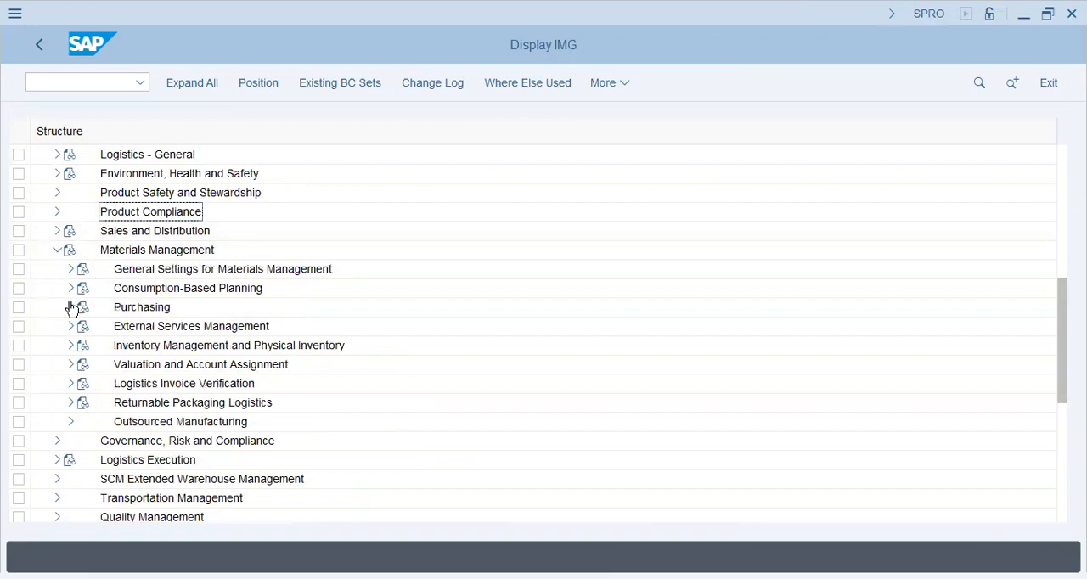
click(71, 269)
click(132, 290)
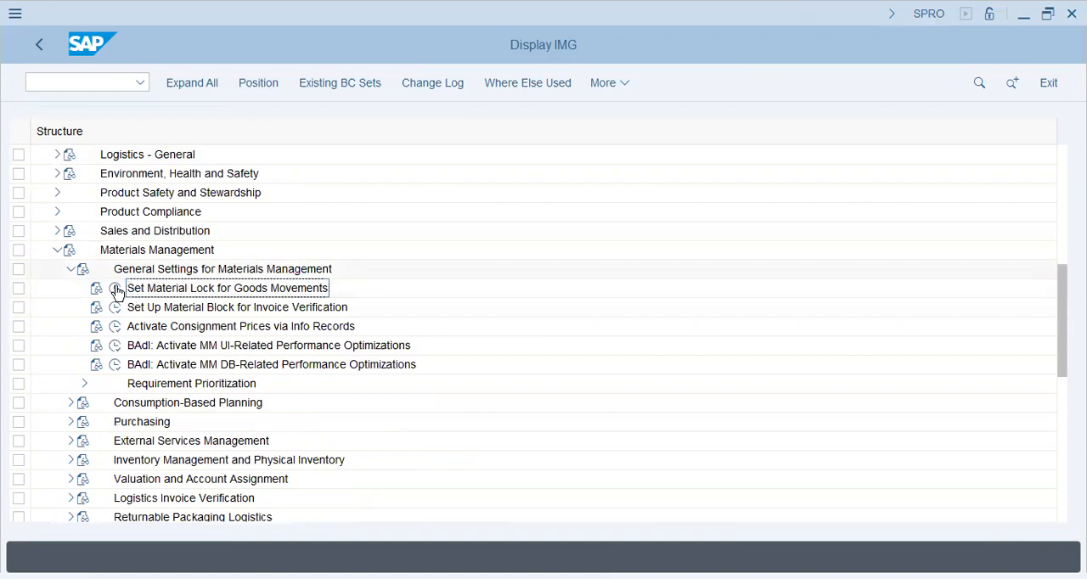
click(115, 289)
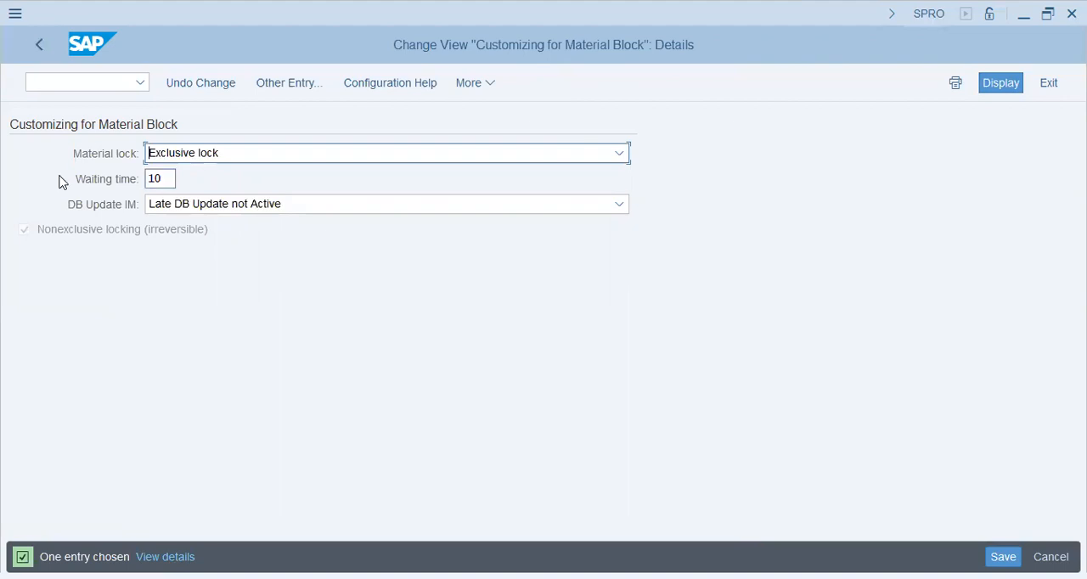
key(Tab)
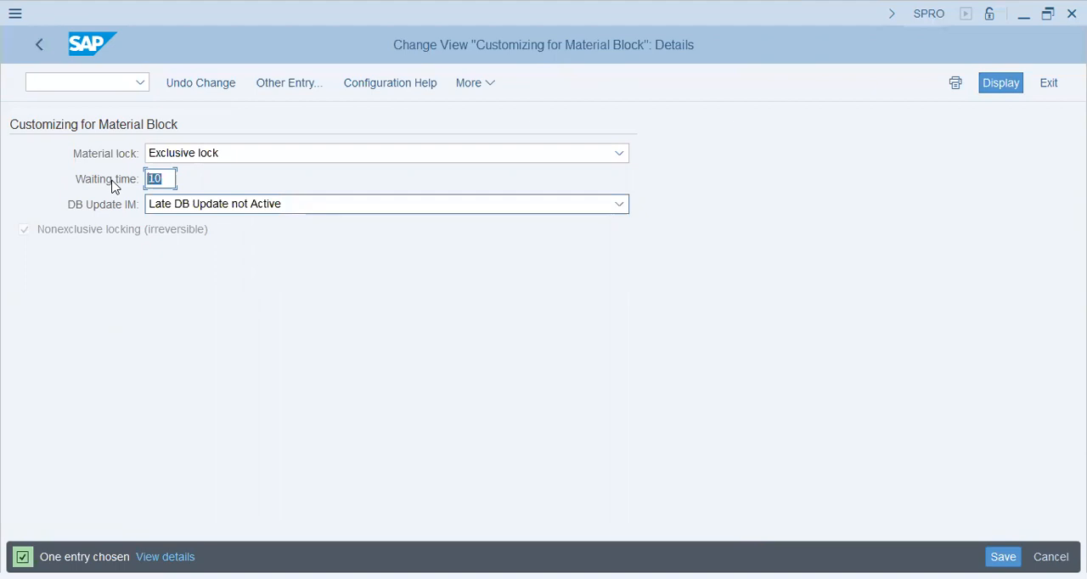
click(43, 42)
Open Set Up Material Block for Invoice Verification, review the available blocking times, keep Material is blocked at first read, and return.
click(129, 311)
click(115, 310)
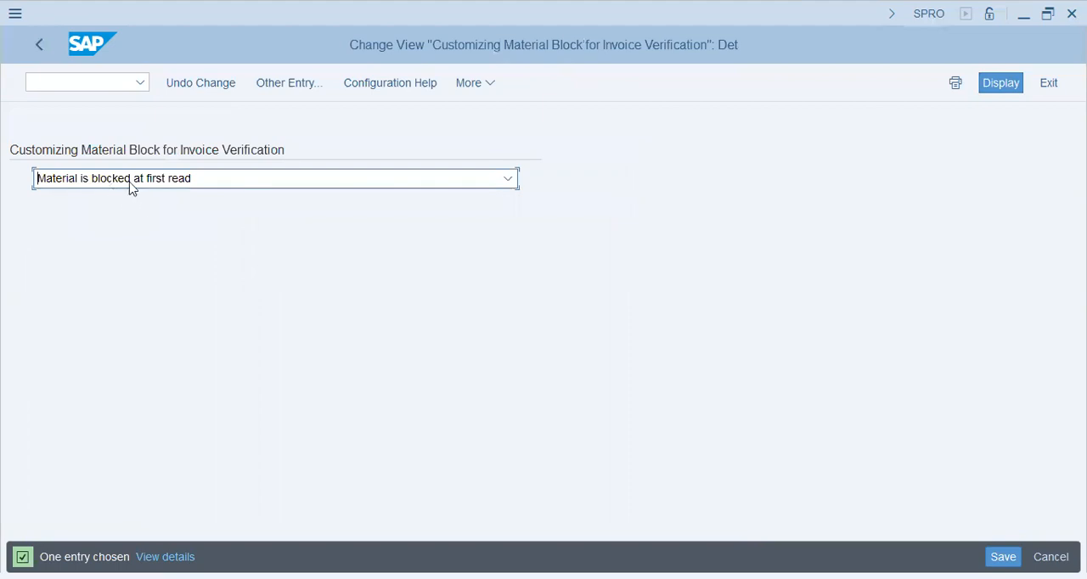
click(131, 188)
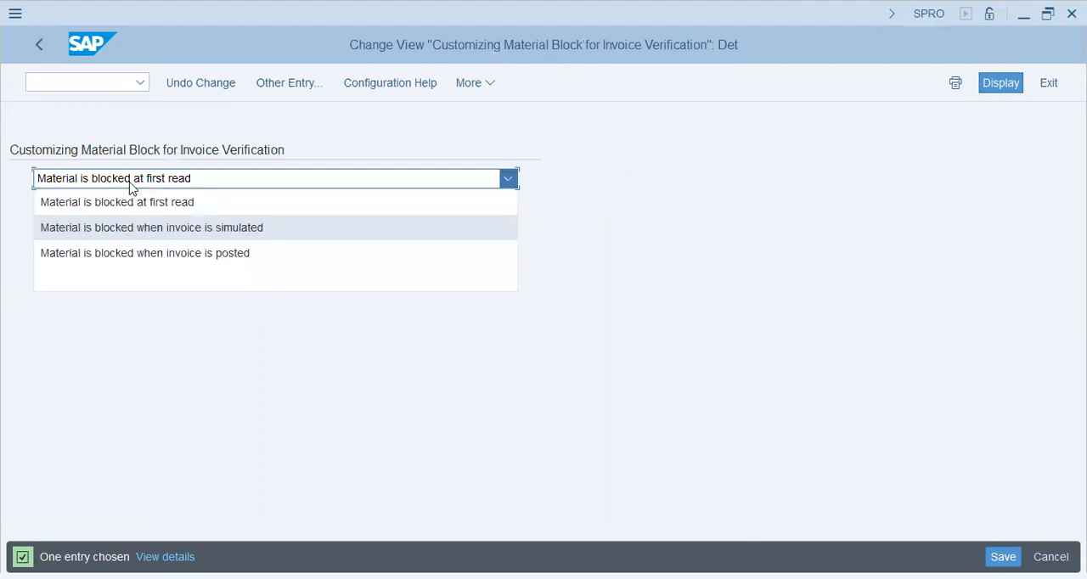
key(Down)
key(Up)
key(Up)
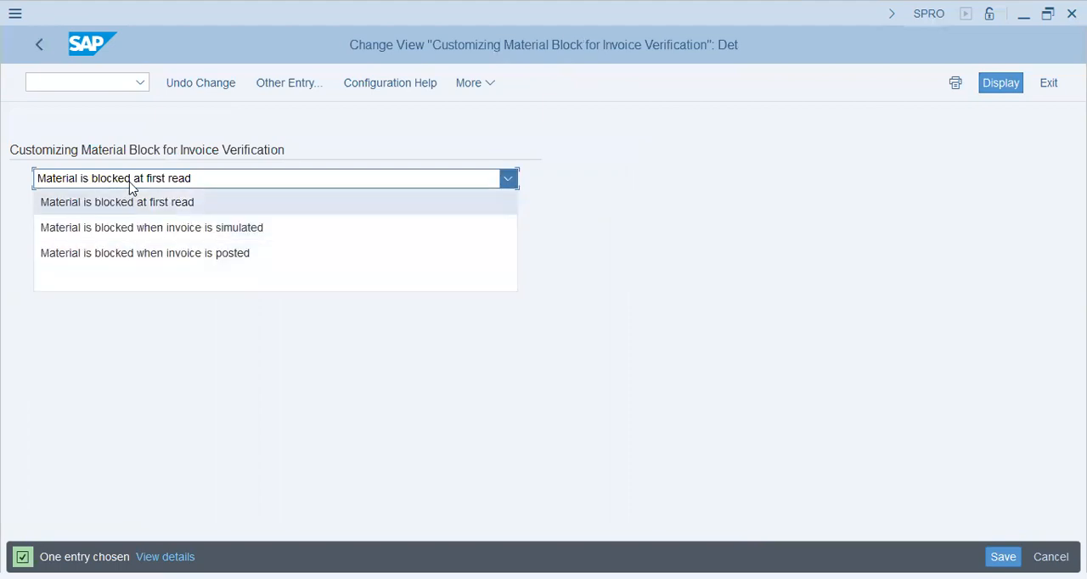
key(Return)
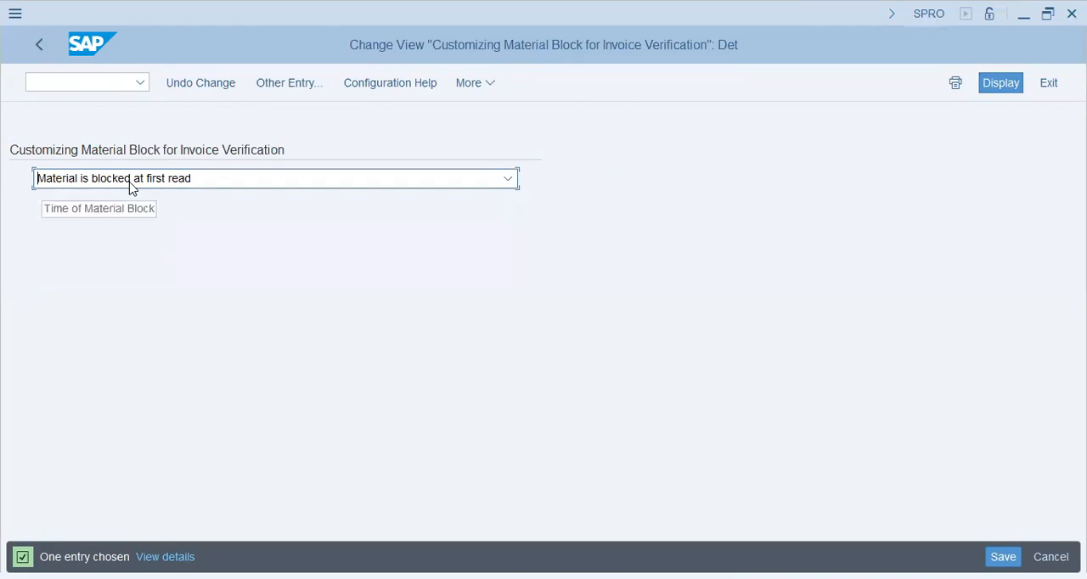
click(40, 44)
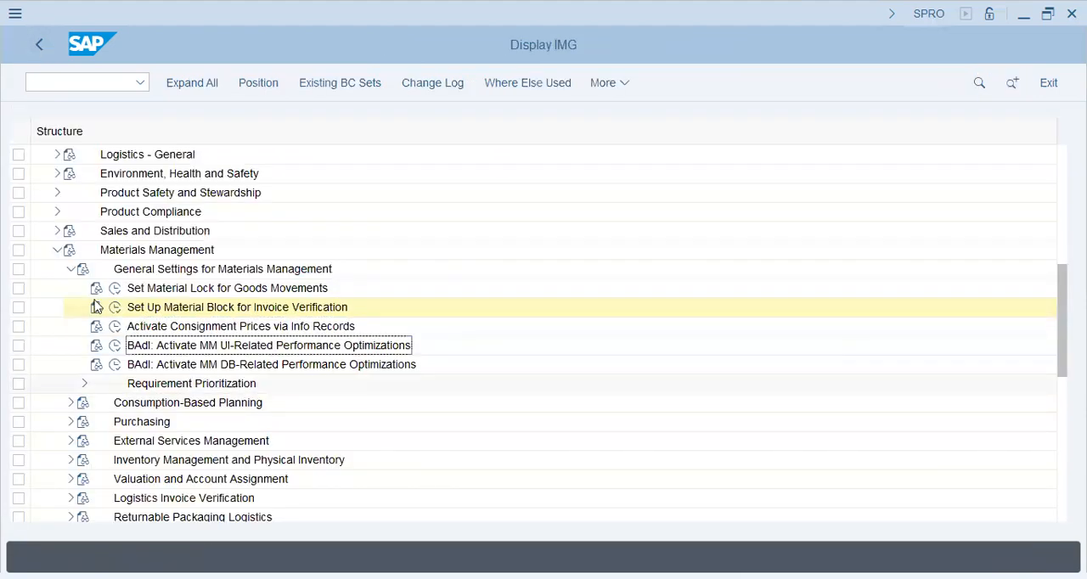
Collapse General Settings for Materials Management, expand Purchasing and look over the activities under its Material Master node.
click(71, 269)
click(71, 307)
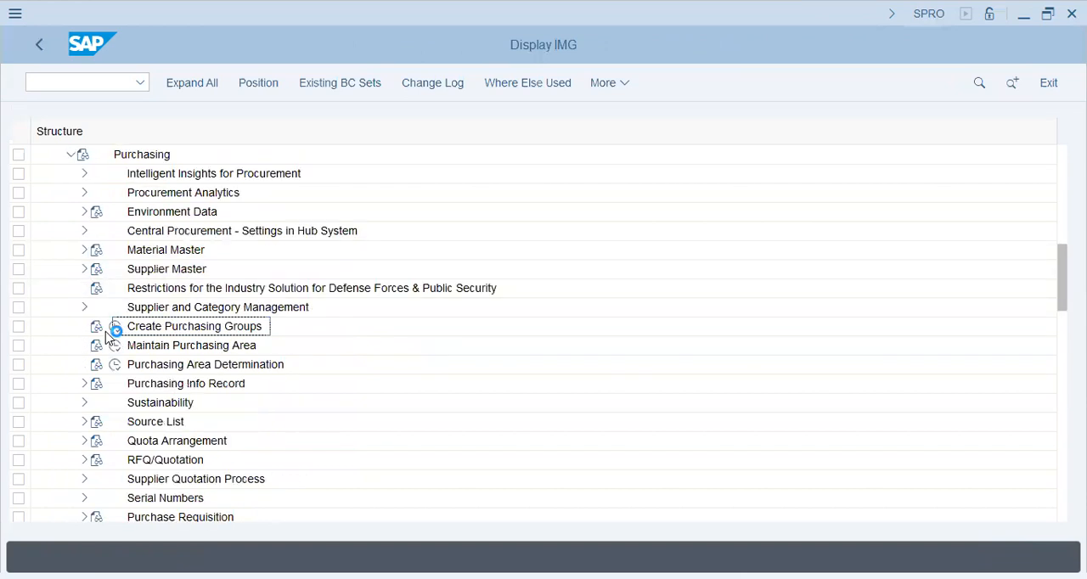
click(113, 345)
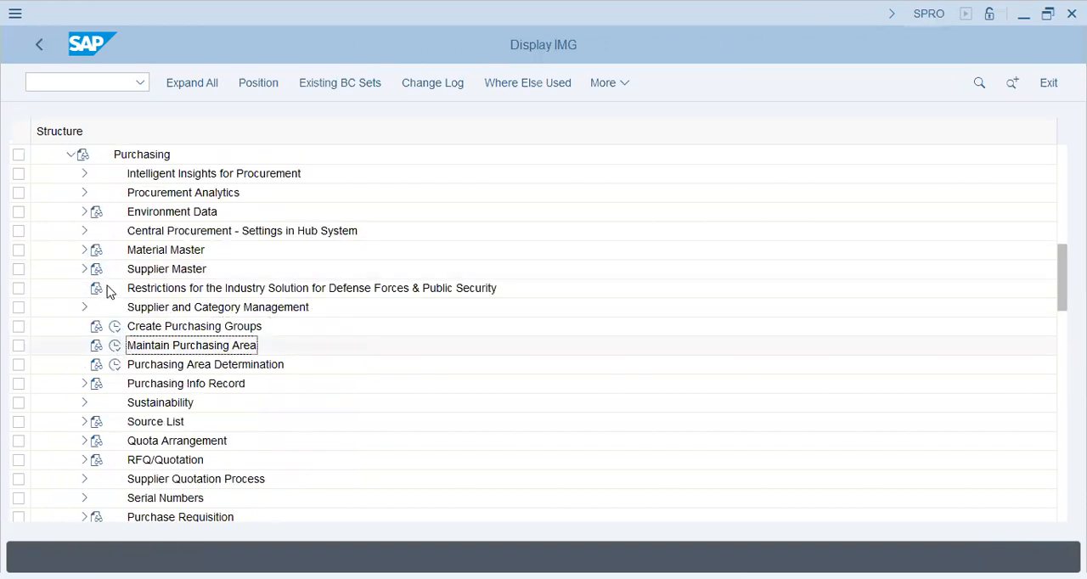
click(84, 250)
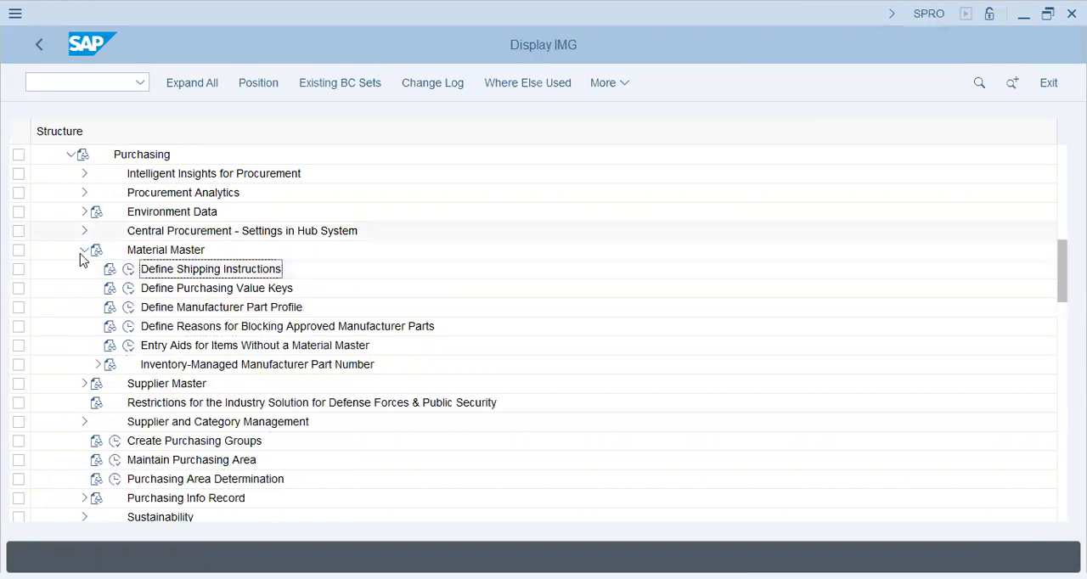
click(84, 251)
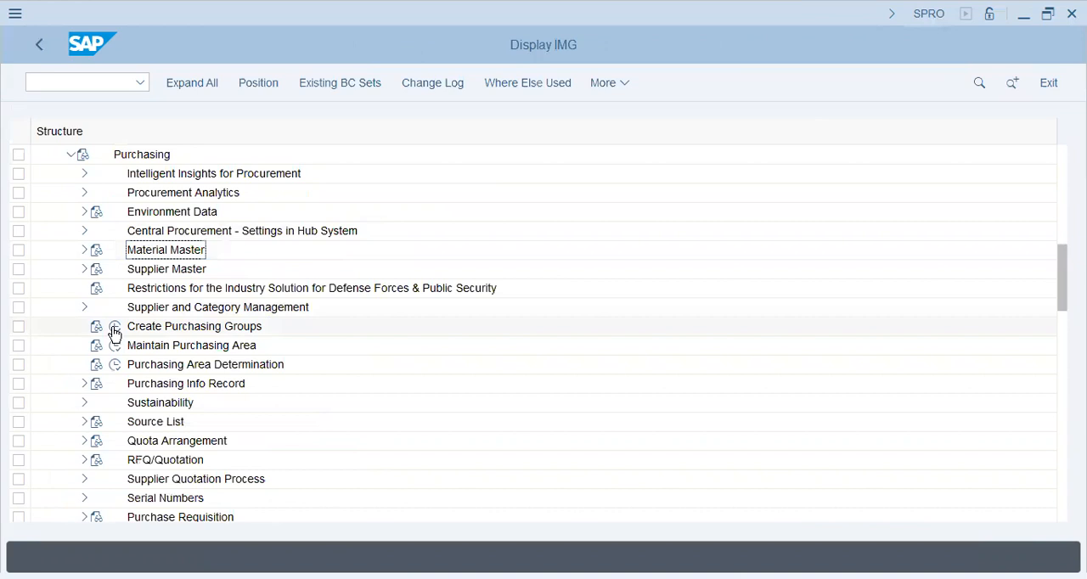
Under Create Purchasing Groups, add a new entry with code AQ4 and description Pur.Grp.AQ47.
click(115, 327)
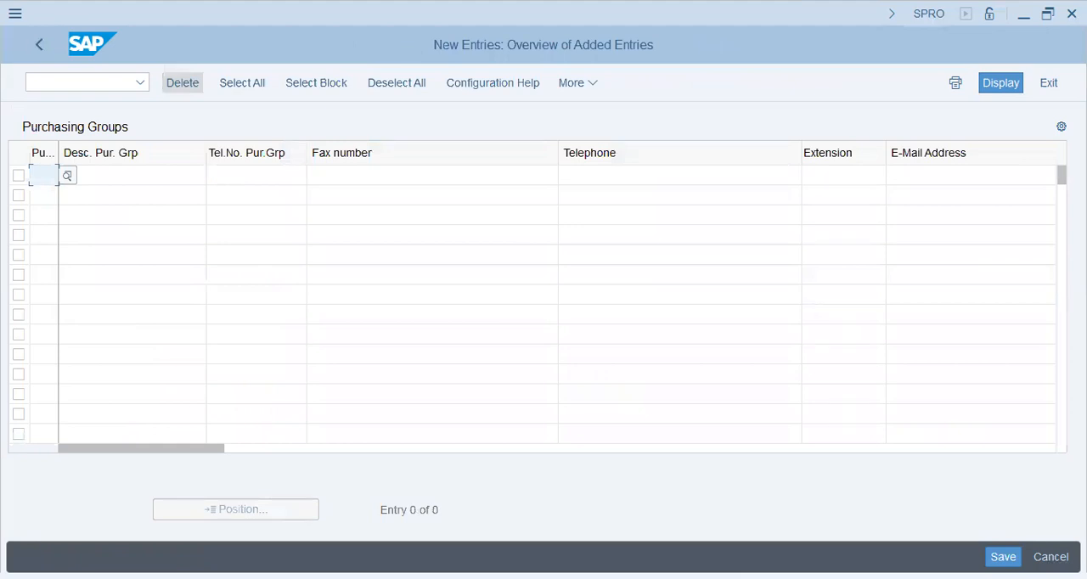
text(aq4)
key(Tab)
text(Pr.)
key(BackSpace)
key(BackSpace)
text(ur.Grp.)
key(BackSpace)
text(AQ47)
key(Tab)
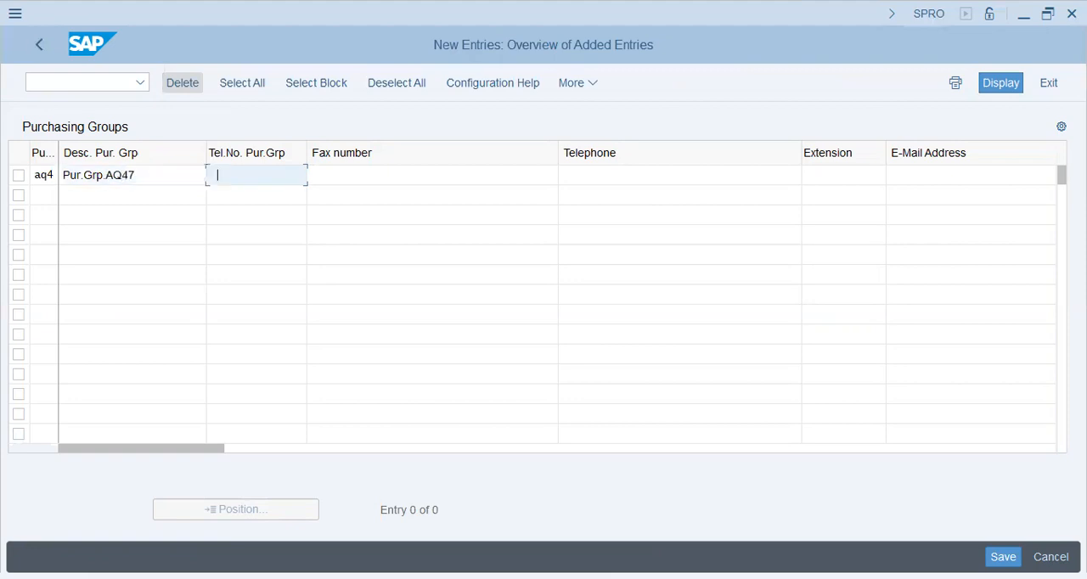
Save the new purchasing group to customizing request SA2K901171 and return to the IMG.
key(Return)
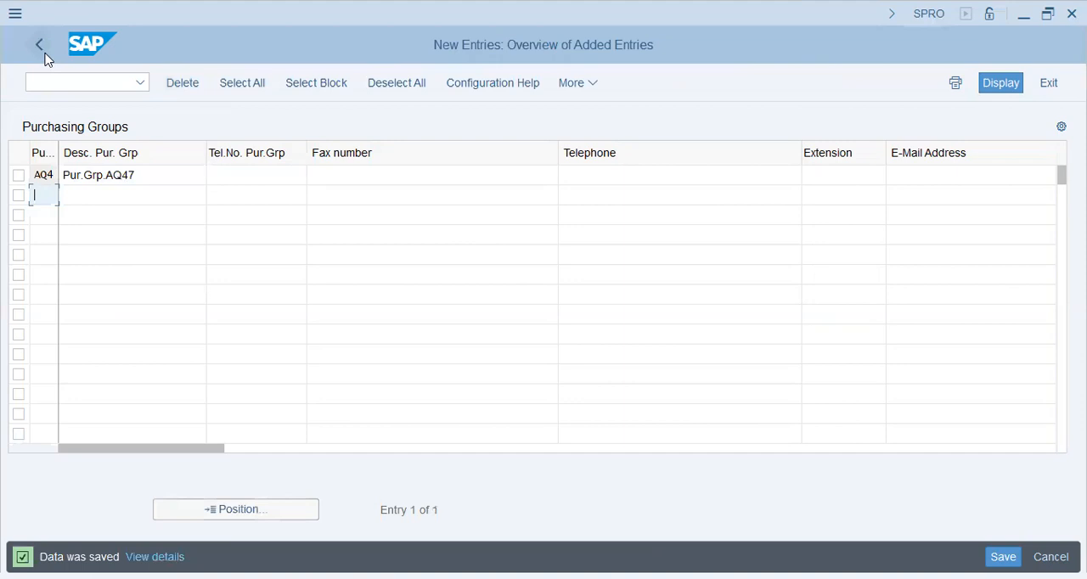
click(46, 54)
click(46, 57)
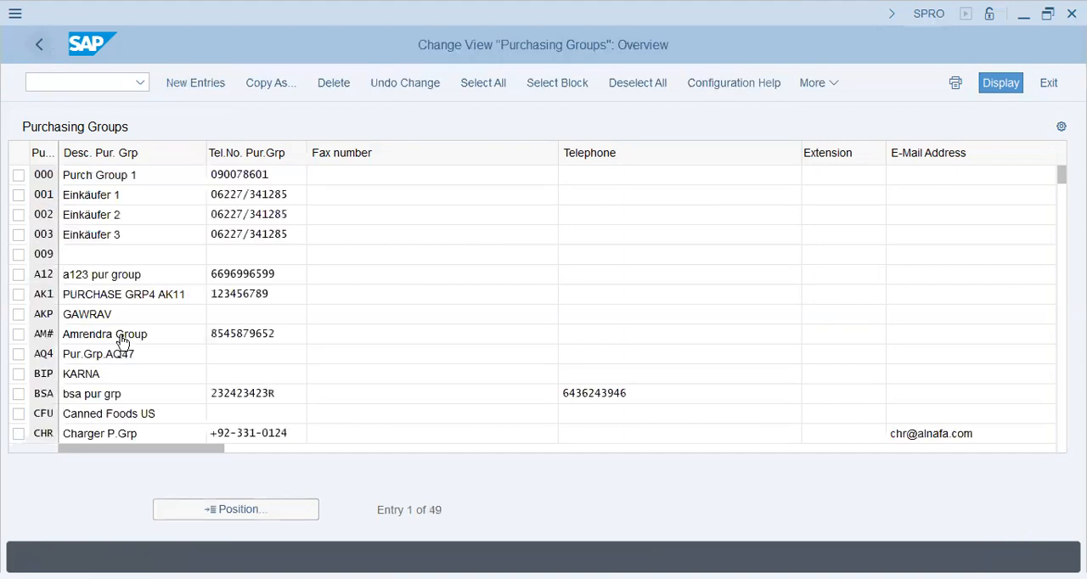
Open Maintain Purchasing Area and add a new entry with purchasing area code AQ47.
click(115, 346)
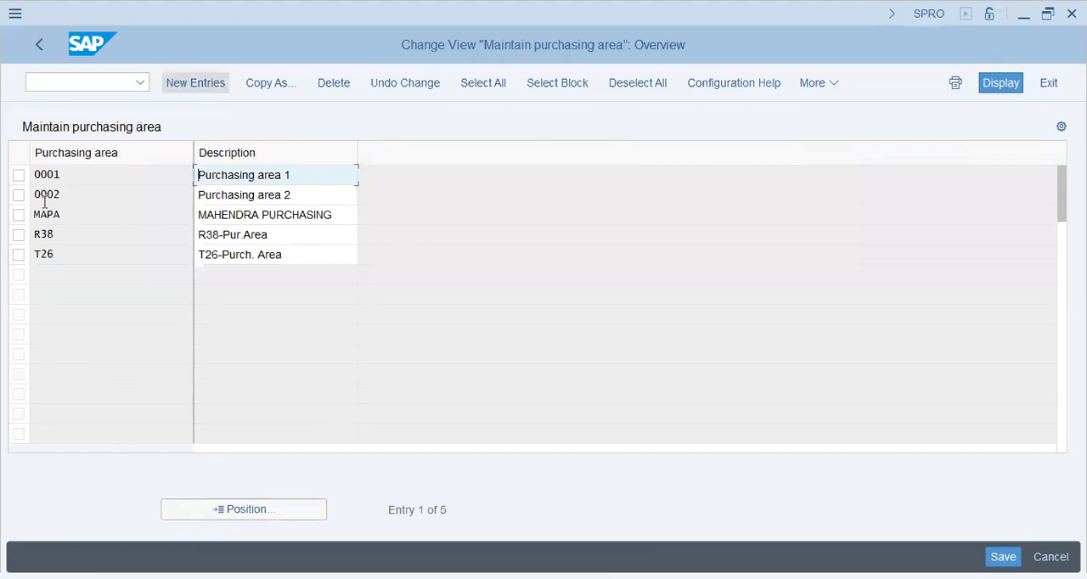
key(F5)
text(A)
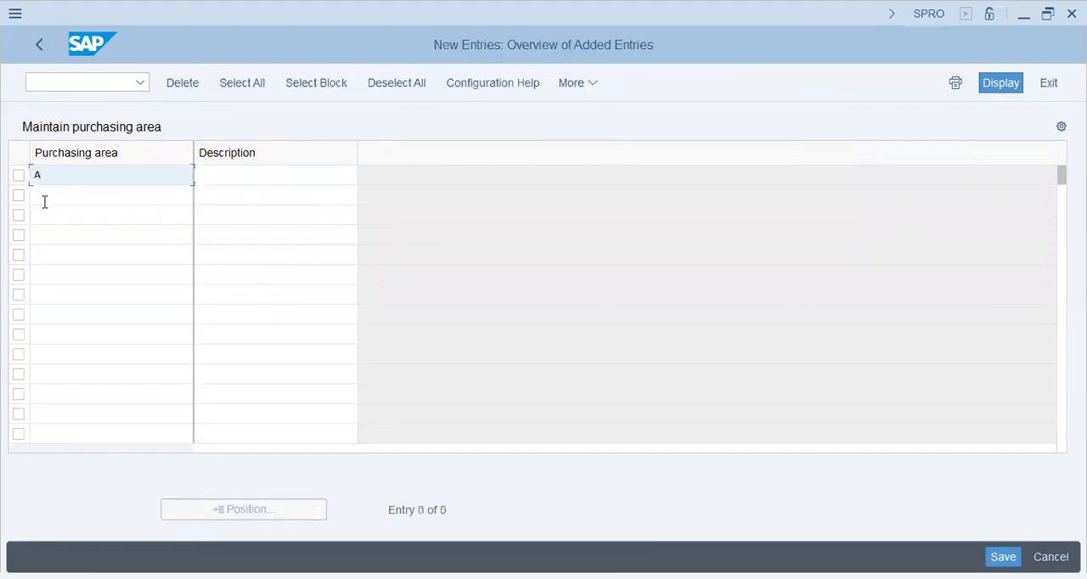
text(Q47)
key(Tab)
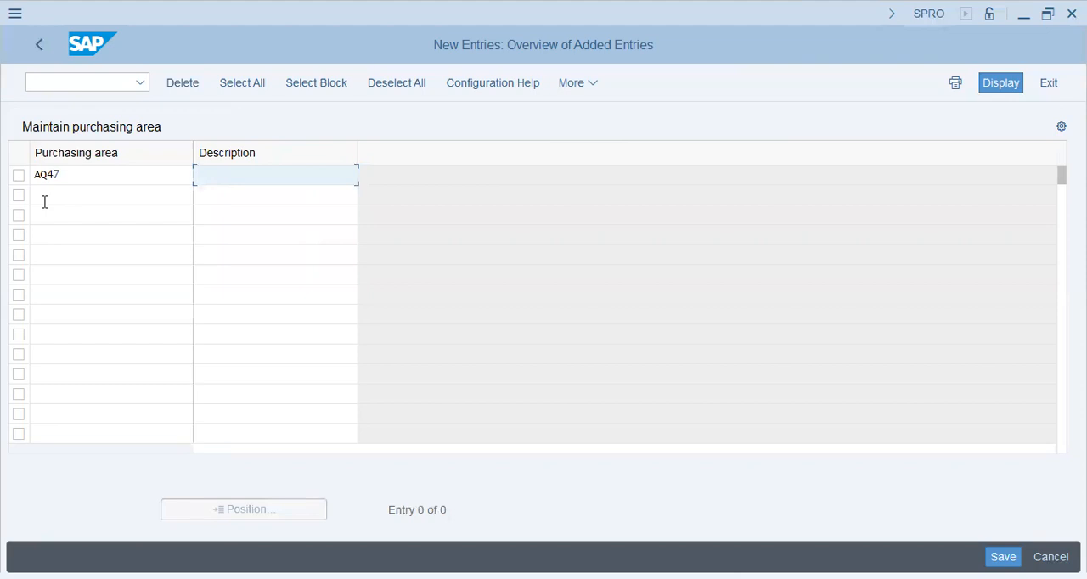
Give purchasing area AQ47 the description Pur. Area AQ47, save it and return to the IMG.
text(Pur. Area AQ47)
key(Return)
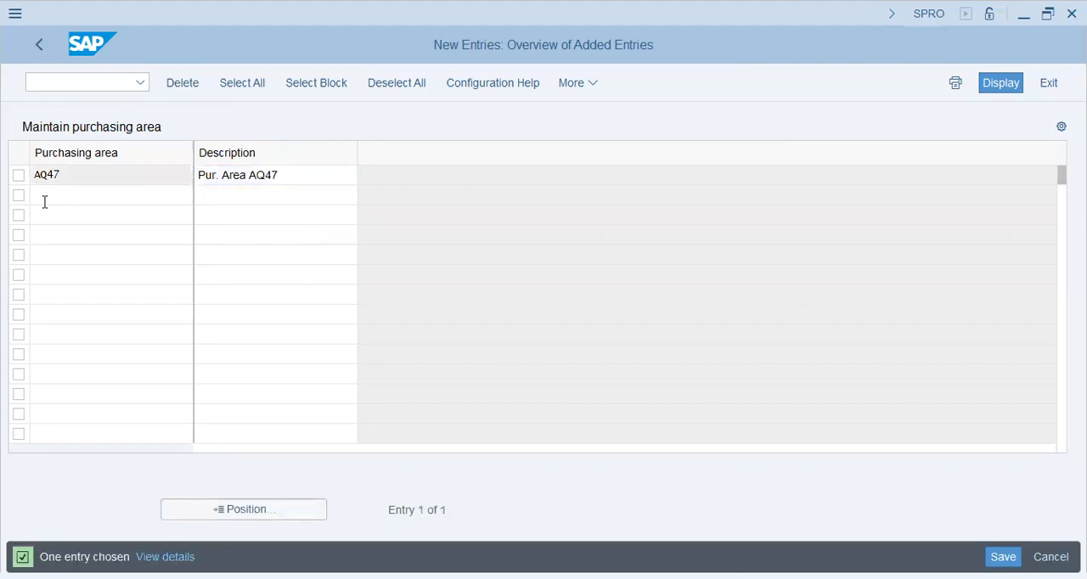
click(31, 48)
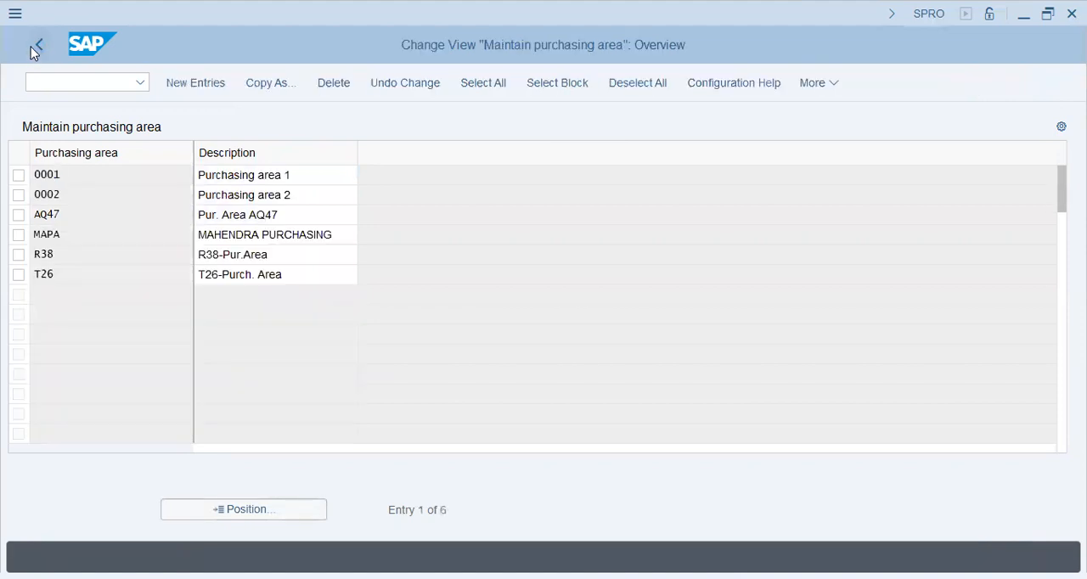
click(34, 49)
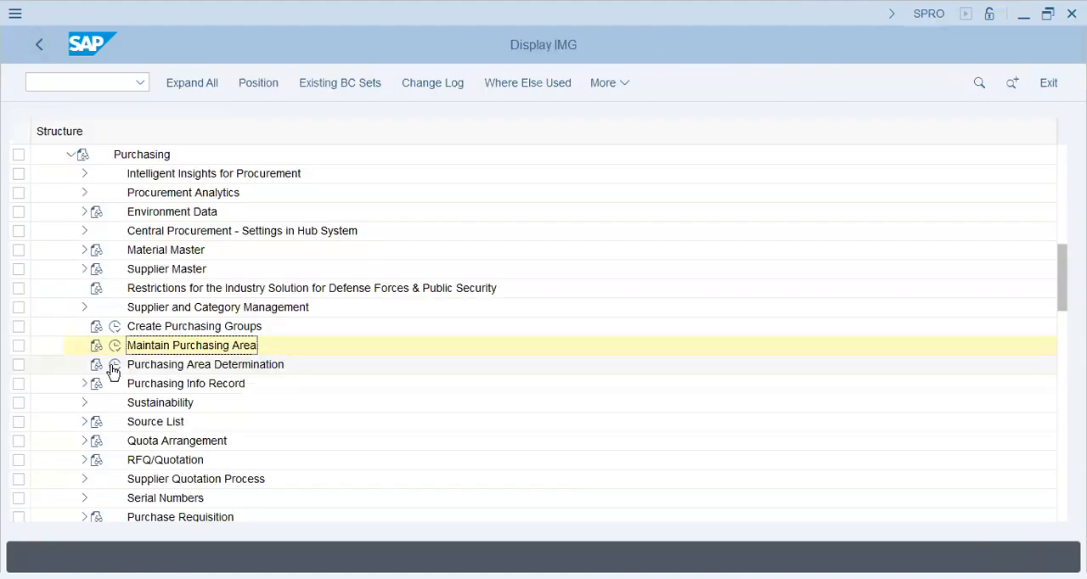
Open Purchasing Area Determination and check the Acquito Foods AQ47 entries for purchasing groups CFU and FFU.
click(115, 365)
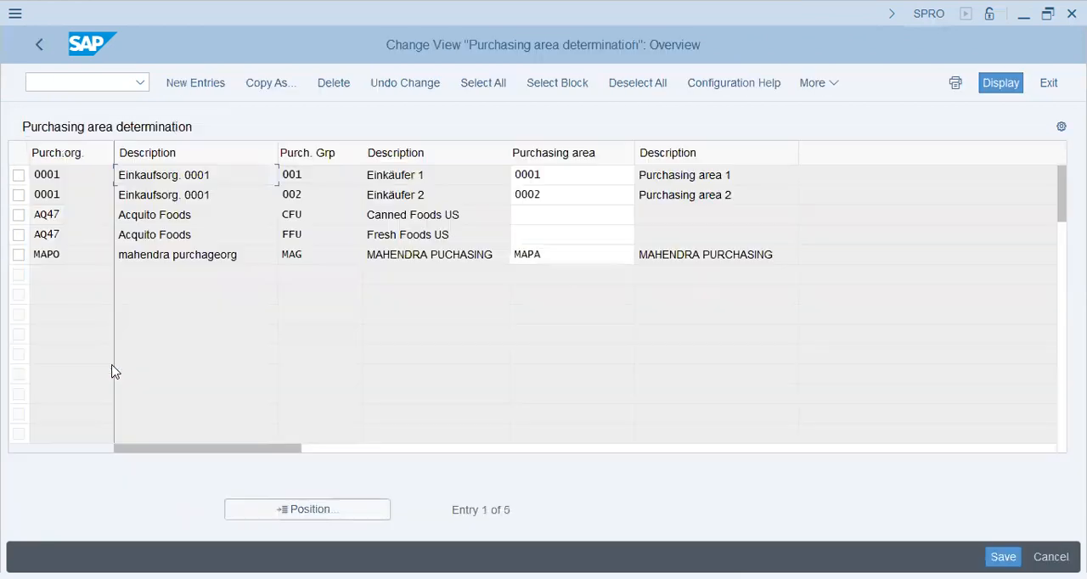
click(101, 216)
click(463, 215)
click(455, 235)
drag(195, 216, 120, 230)
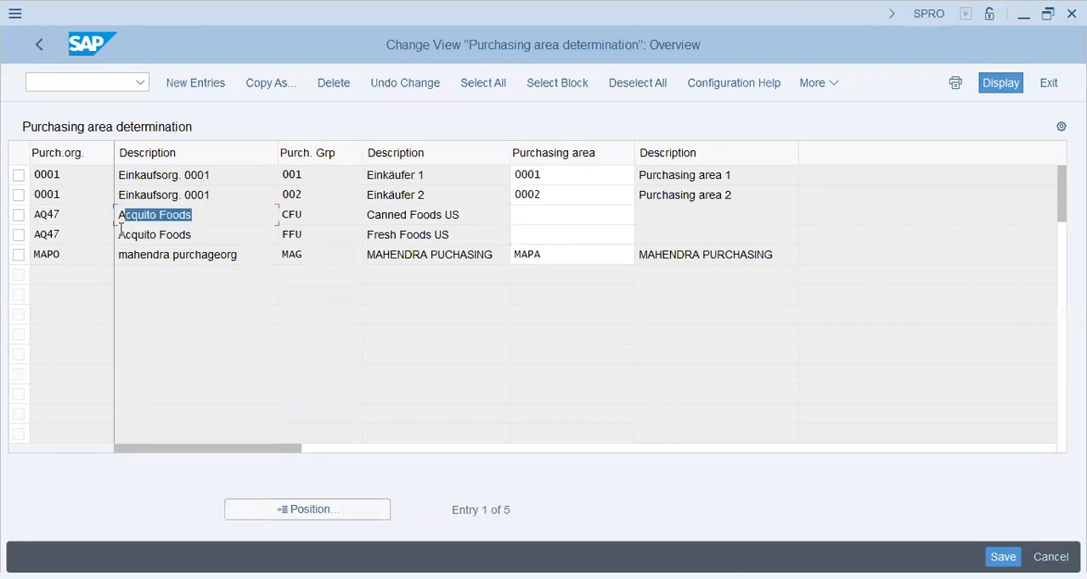
key(Tab)
key(Down)
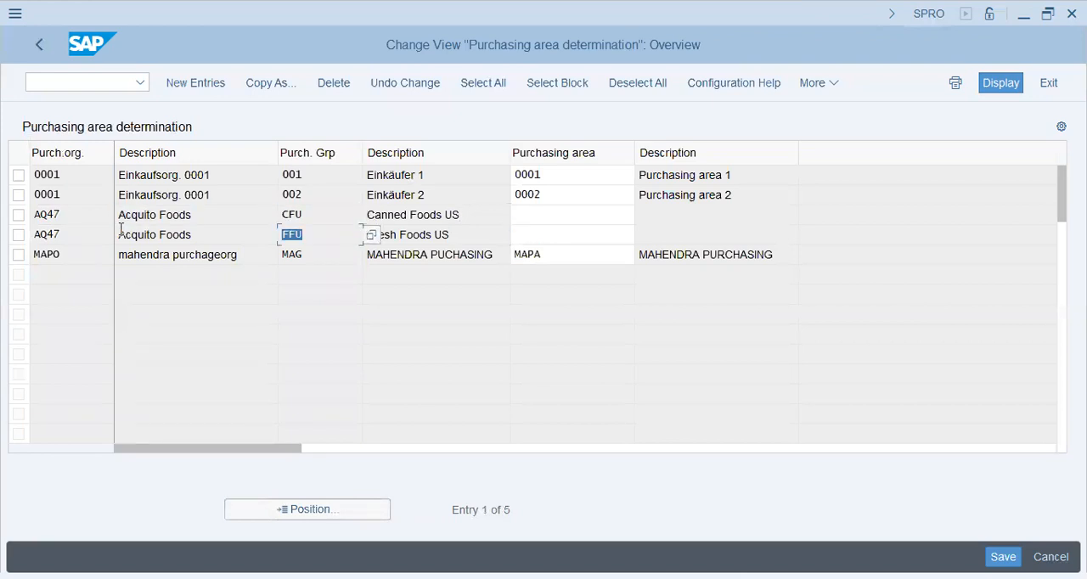